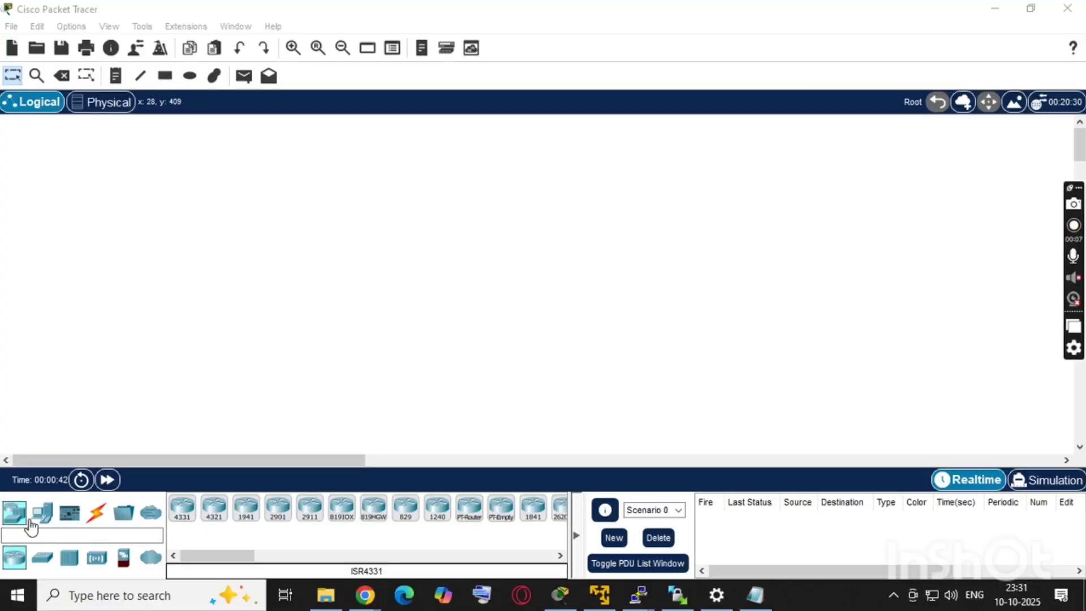
Place a 2960 switch in the middle-left area of the empty workspace.
left_click(43, 560)
left_click(183, 516)
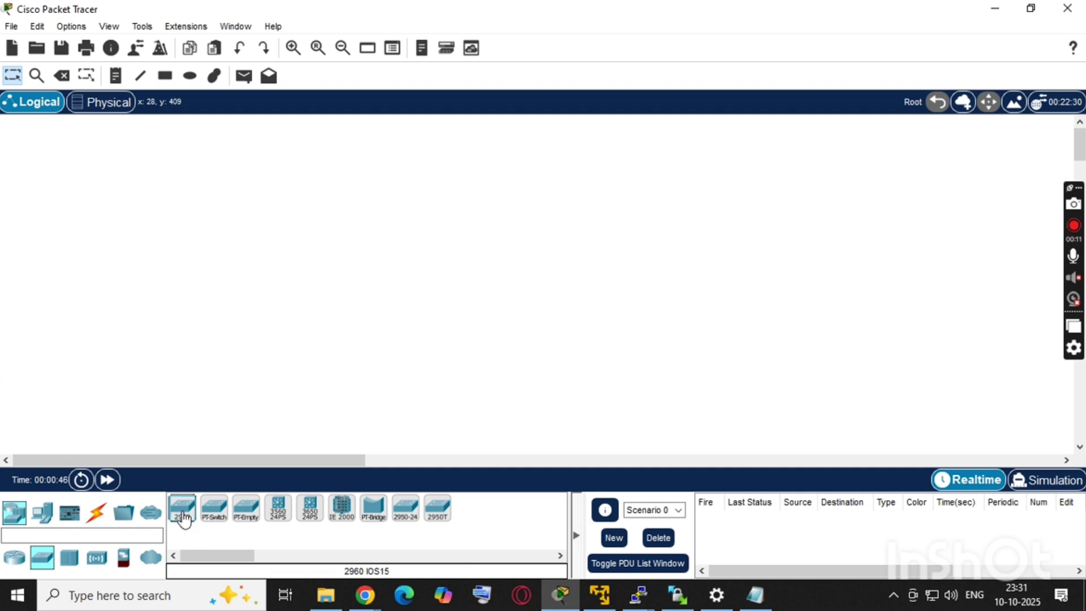
left_click(347, 291)
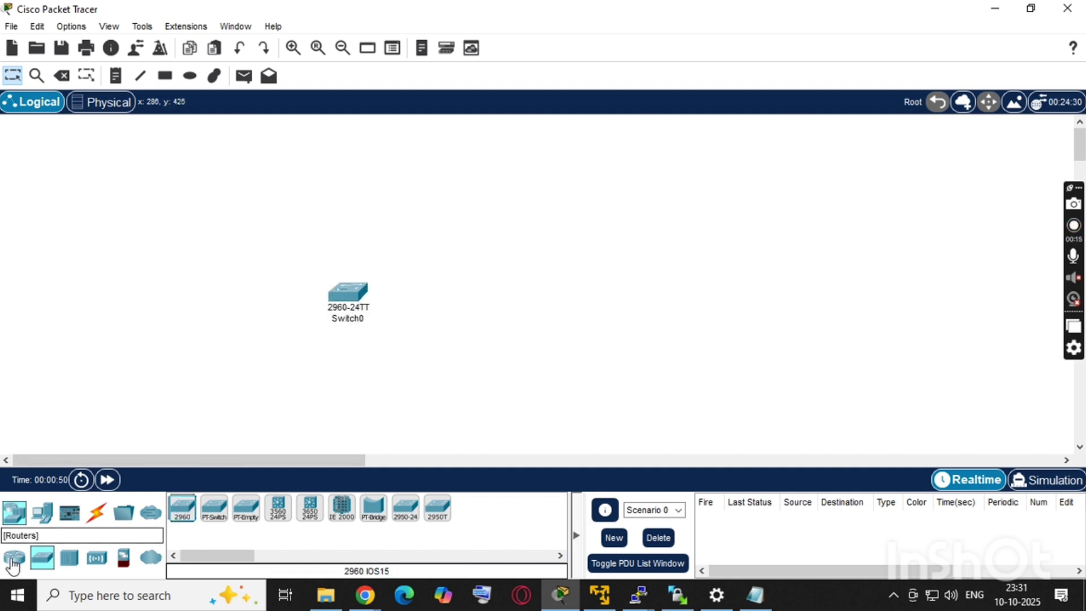
Add two PCs to the workspace, one beside the switch and one below it.
left_click(43, 512)
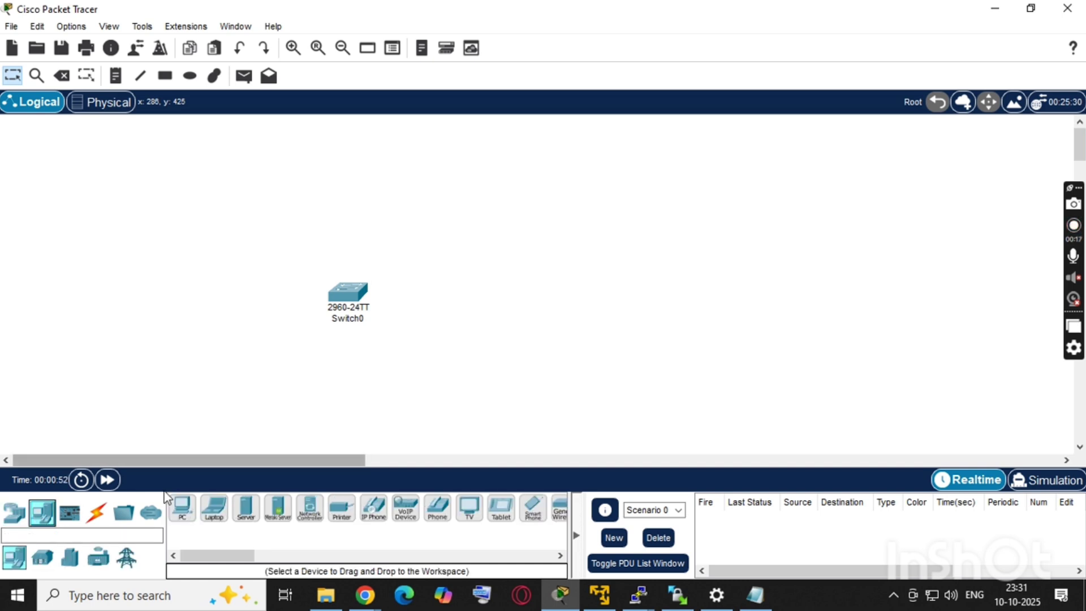
left_click(184, 521)
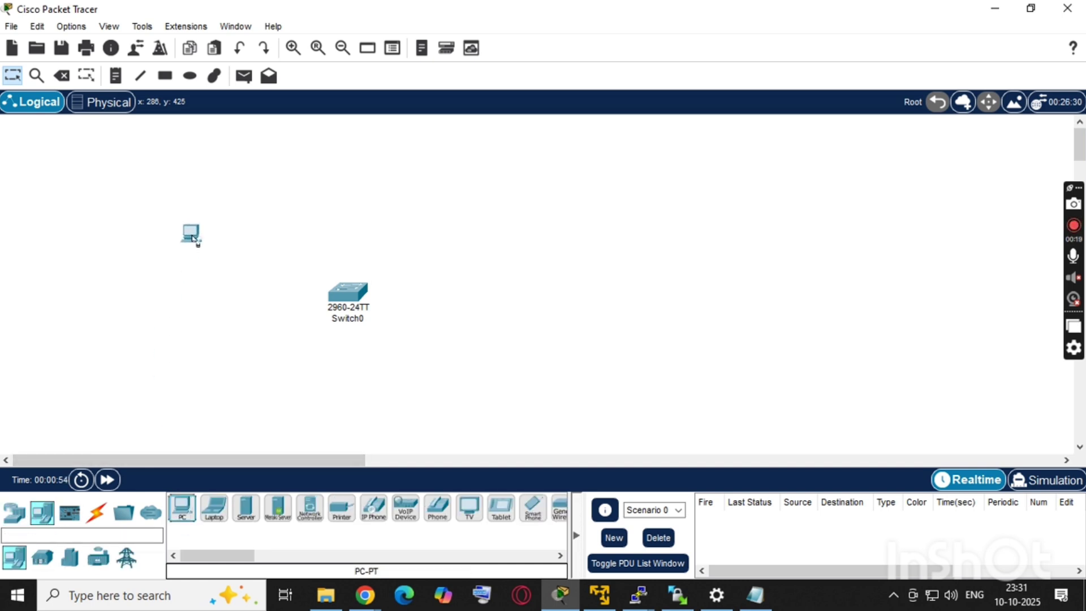
left_click(199, 244)
left_click(185, 521)
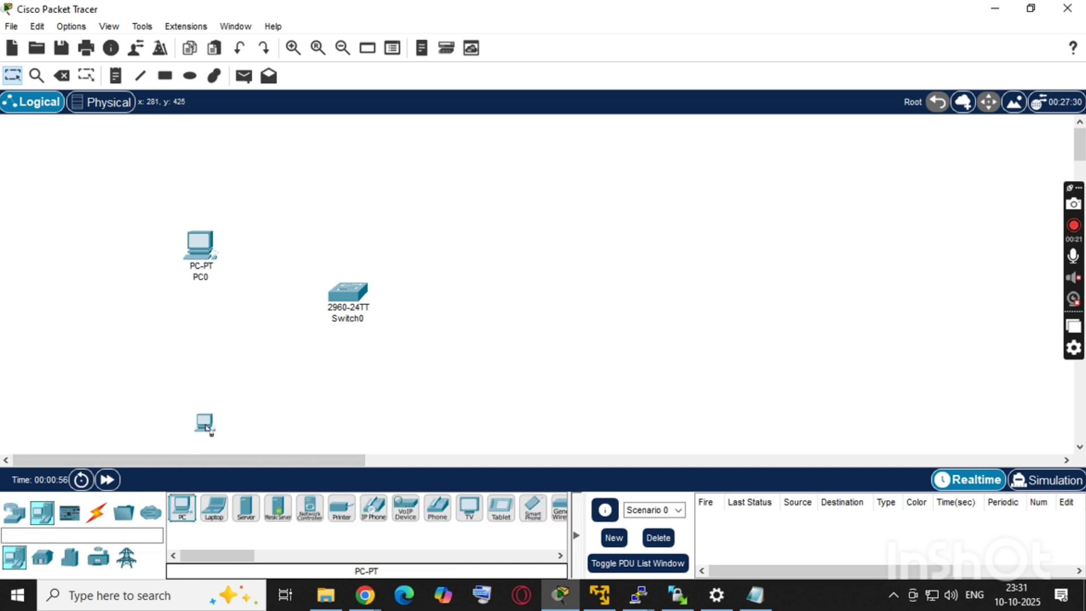
left_click(309, 374)
Rearrange the devices so the switch sits above the two PCs and the PCs form a row.
left_click_drag(356, 302, 330, 203)
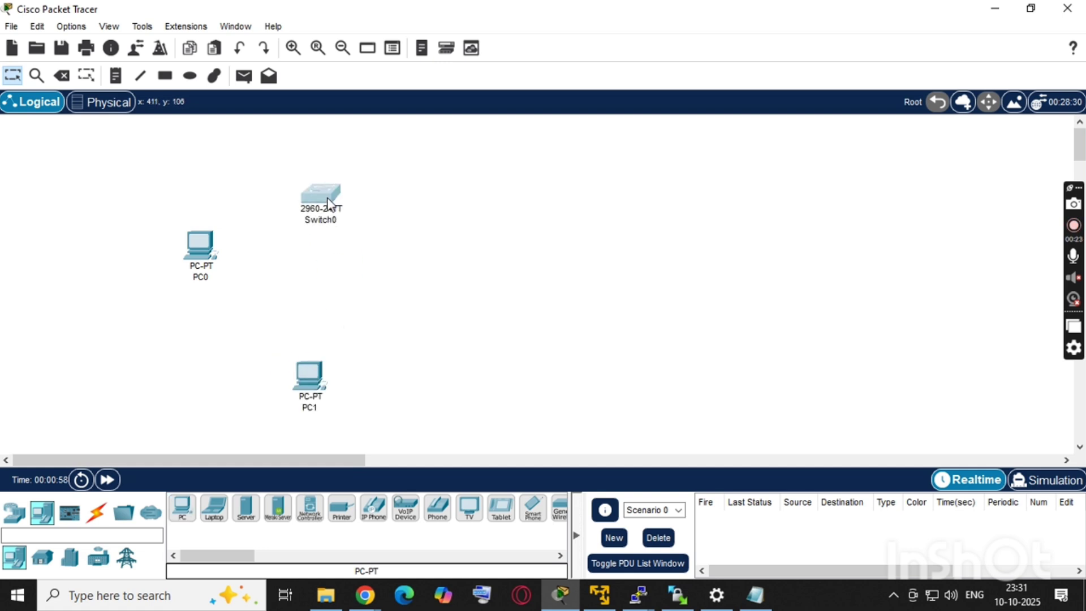
left_click_drag(195, 249, 196, 318)
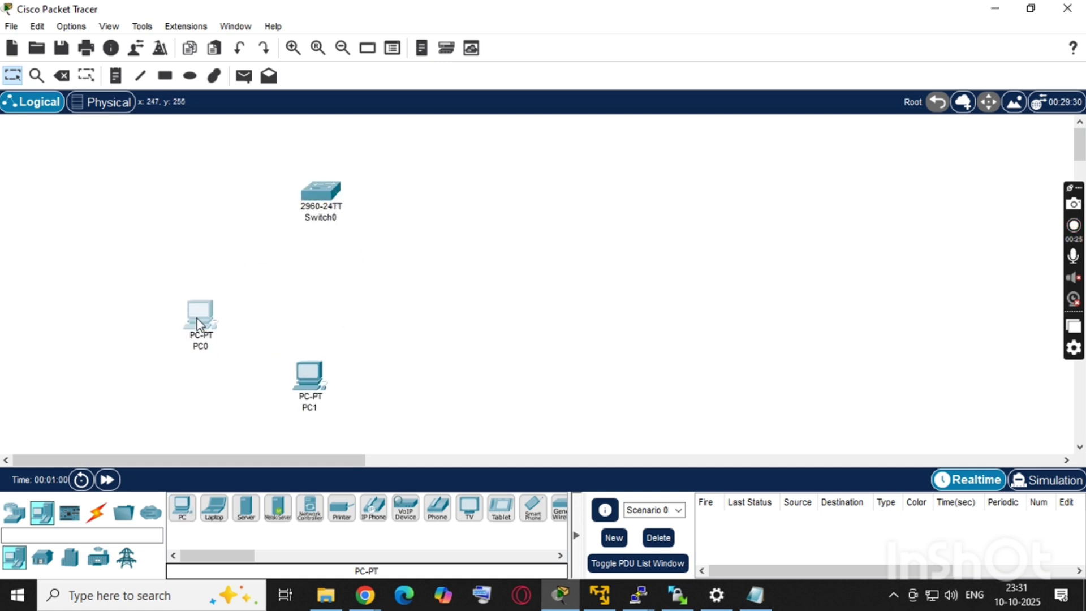
left_click_drag(306, 385, 311, 330)
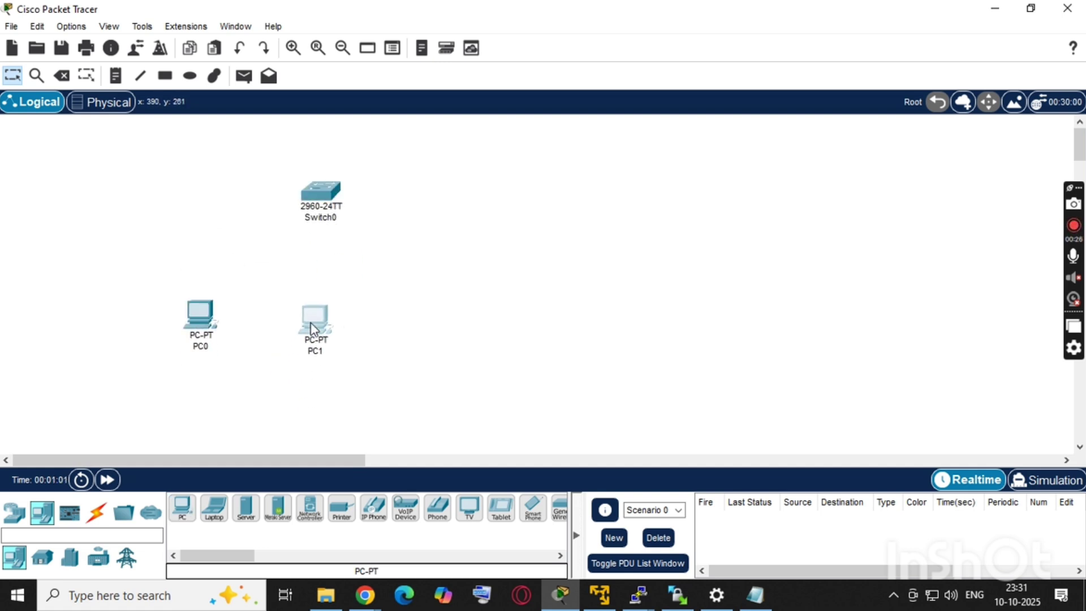
Add two more PCs to the row, to the right of PC1.
left_click(183, 508)
left_click(473, 333)
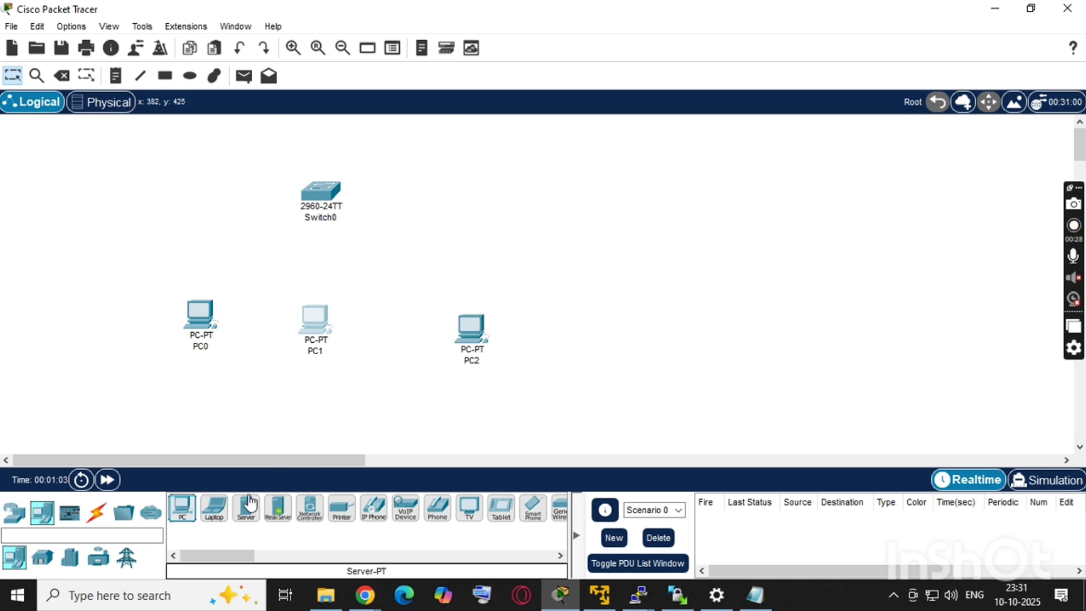
left_click(182, 508)
left_click(571, 331)
Arrange the four PCs as two level pairs and centre Switch0 above them.
left_click_drag(463, 327, 482, 324)
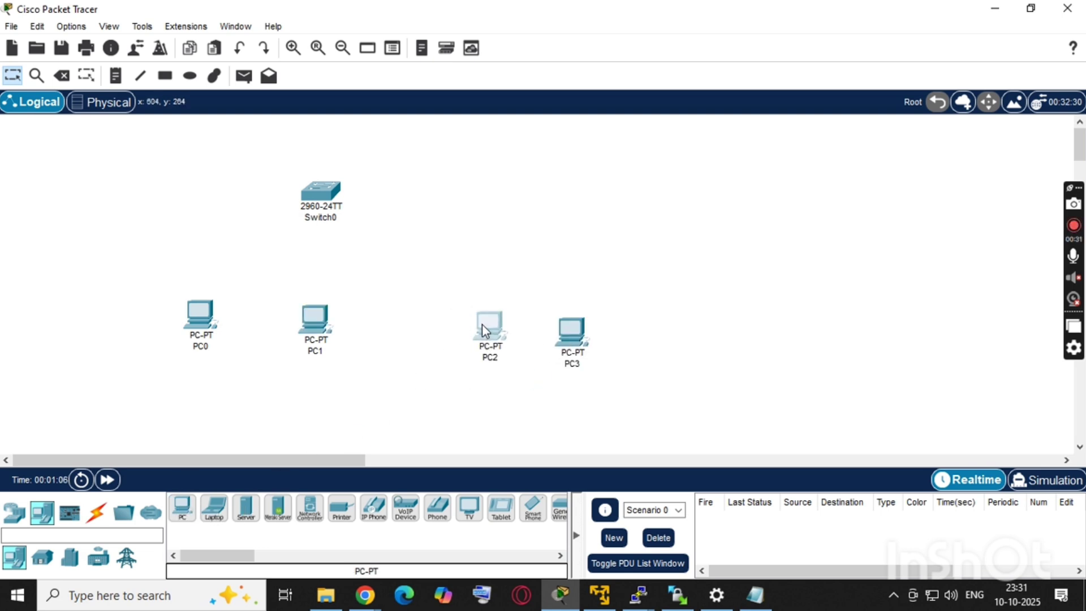
left_click_drag(559, 340, 562, 325)
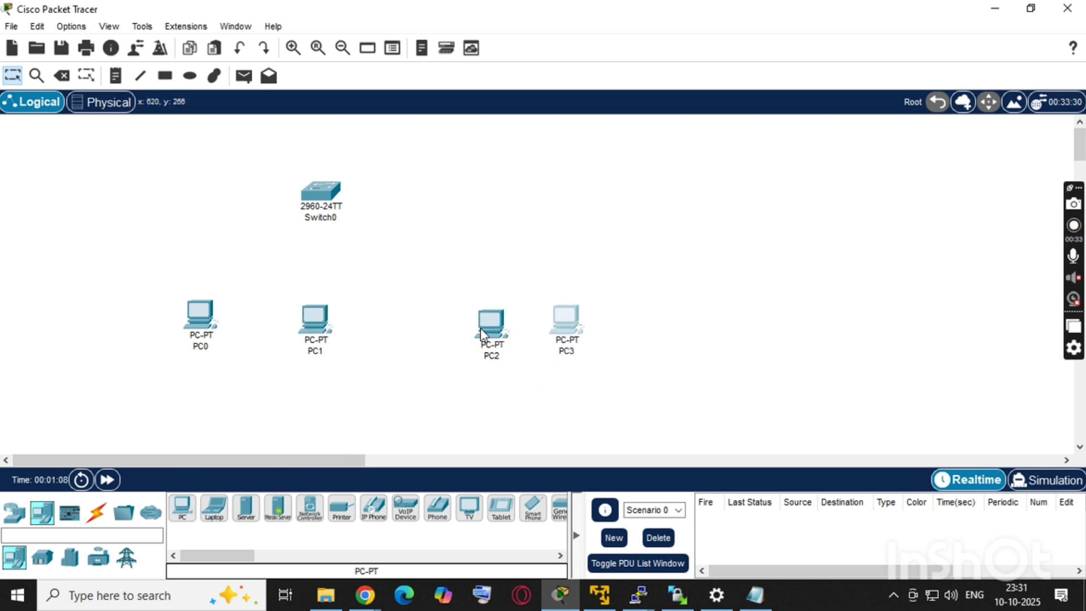
left_click(310, 318)
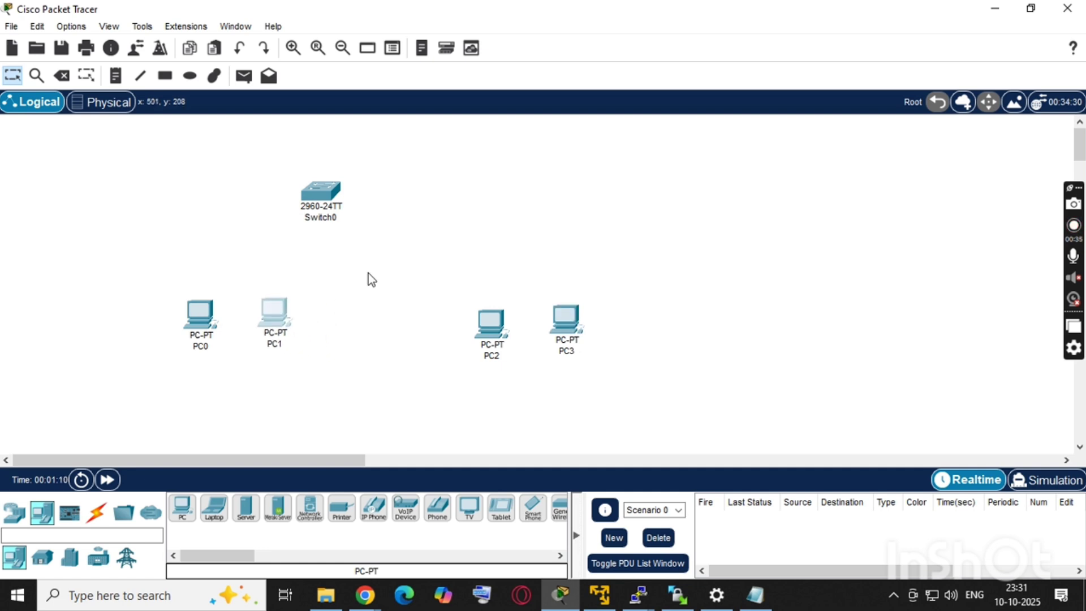
left_click_drag(311, 202, 368, 202)
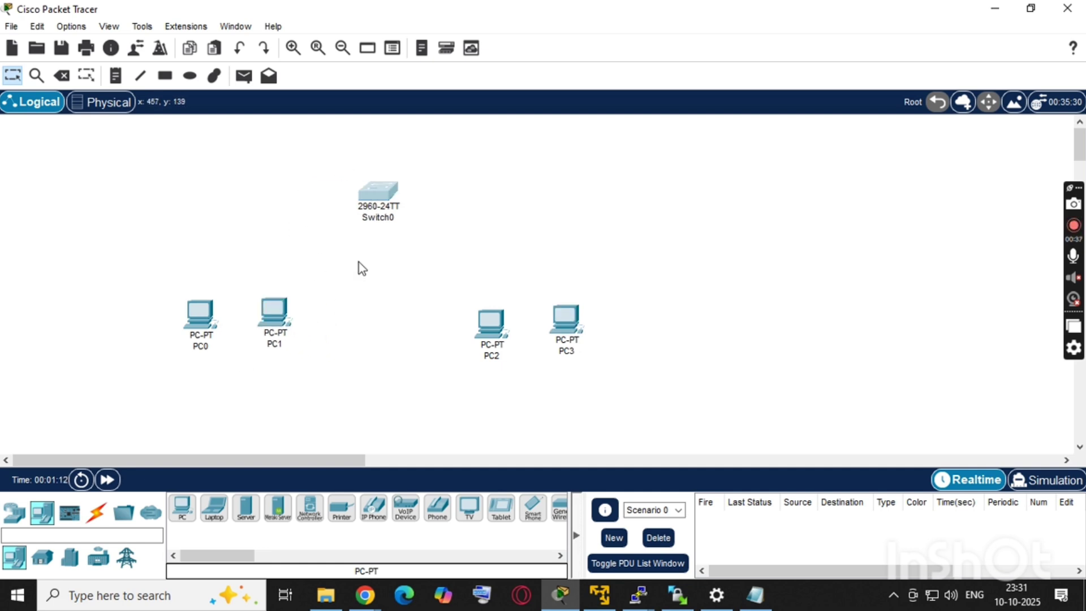
Bring up the cable types and look through Switch0's physical, configuration and command-line views.
left_click(96, 512)
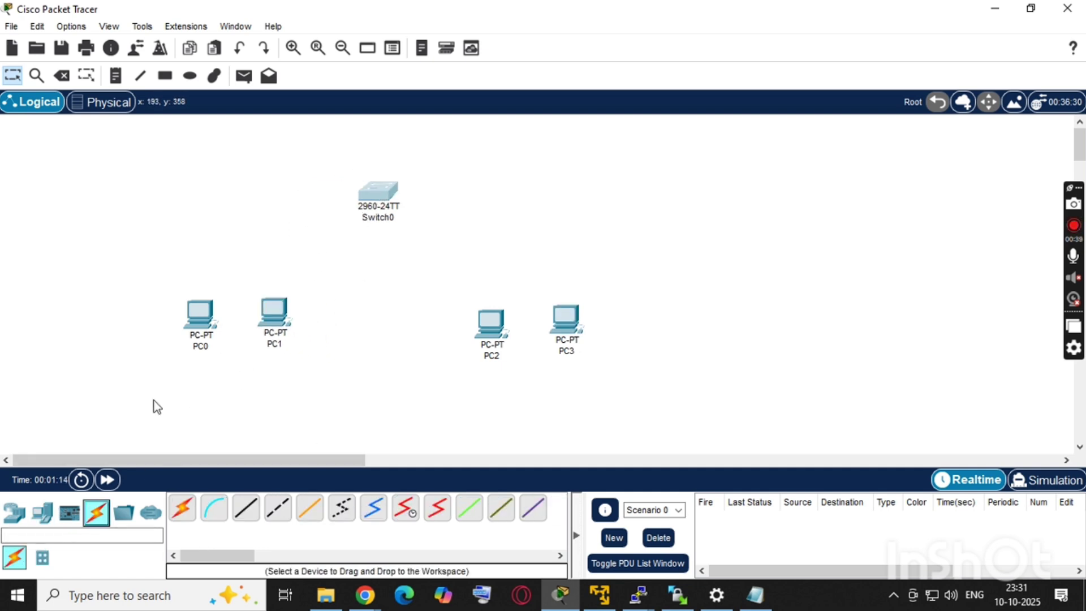
left_click(378, 191)
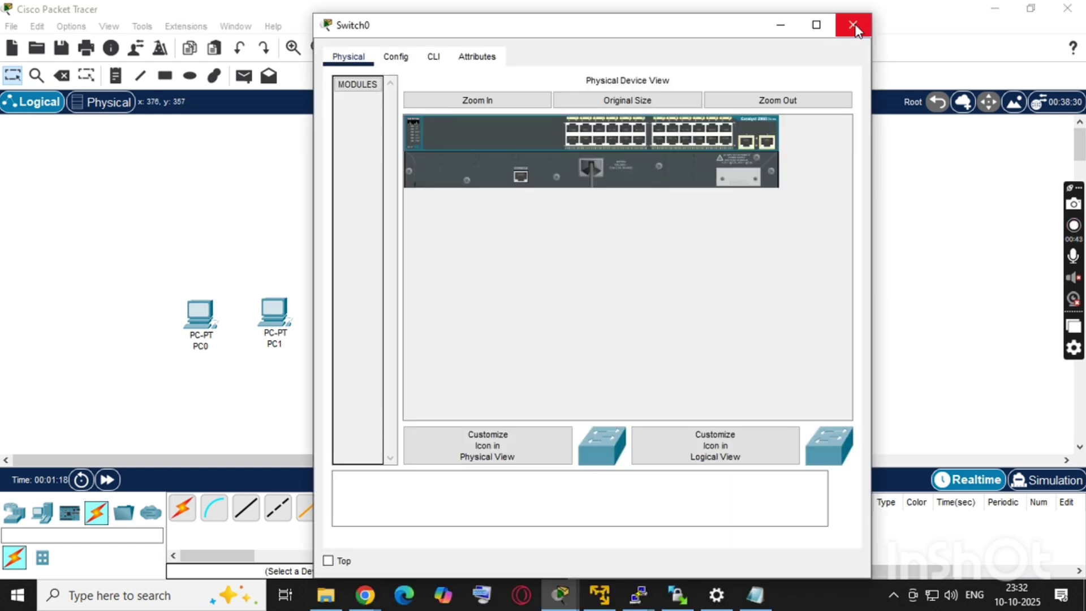
left_click(397, 57)
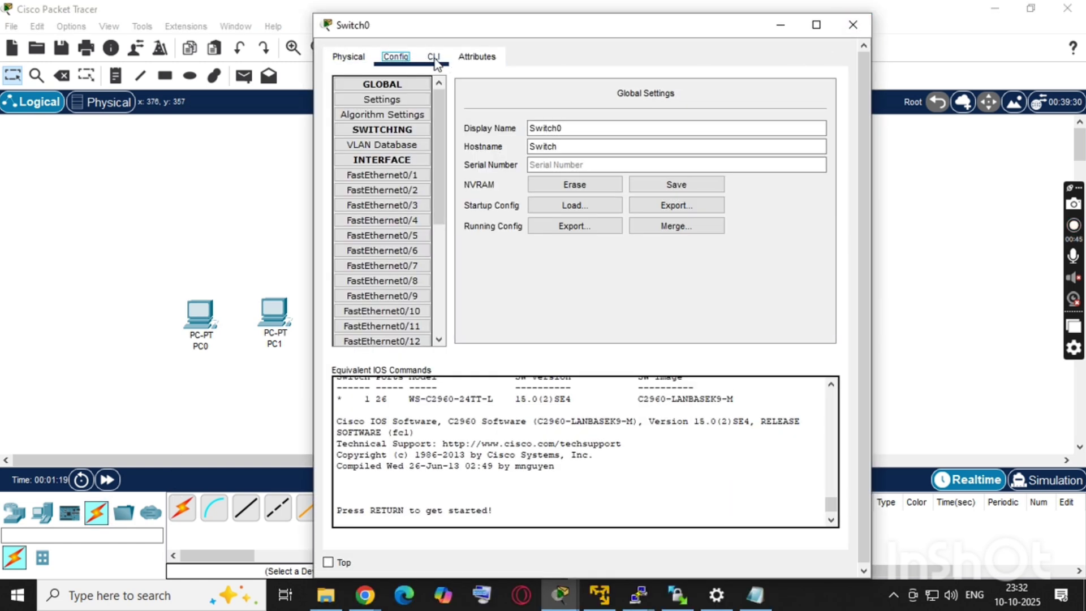
left_click(434, 57)
left_click(853, 25)
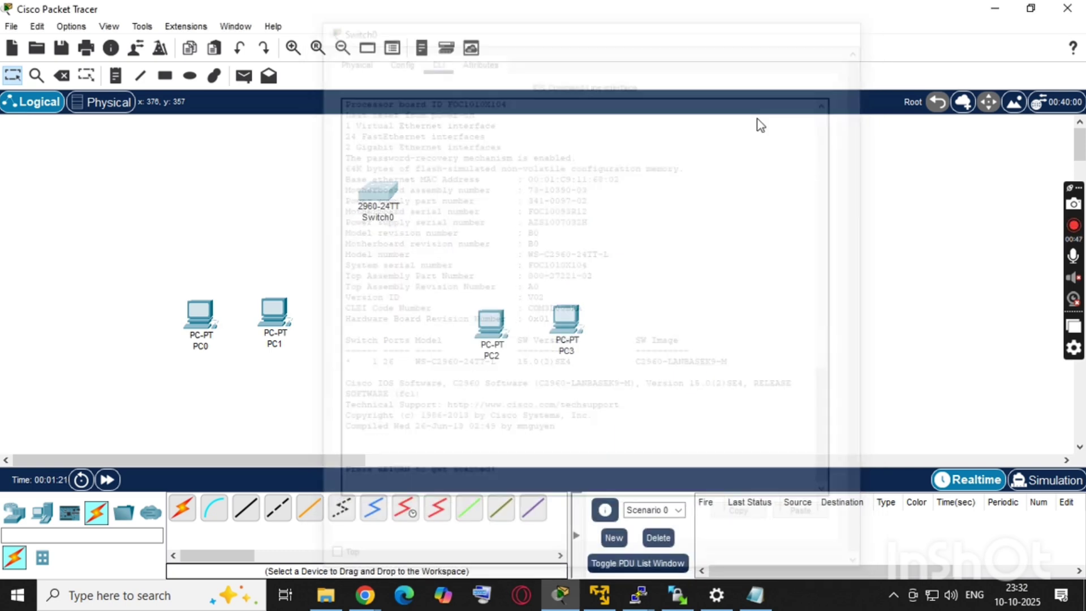
Connect PC0 and PC1 to Switch0 using the automatically chosen connection type.
left_click(183, 509)
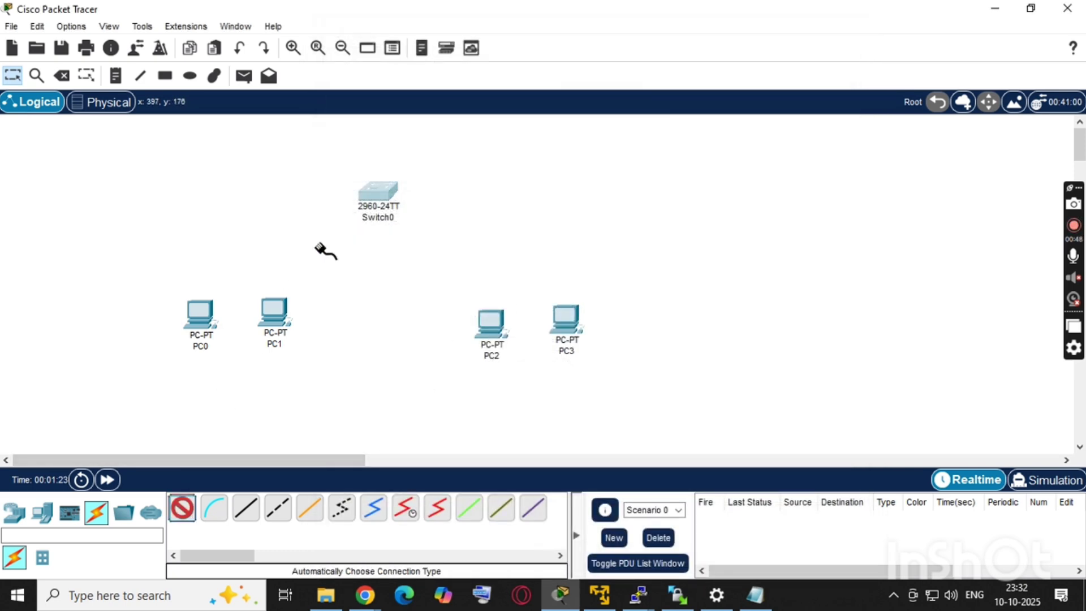
left_click(376, 195)
left_click(211, 311)
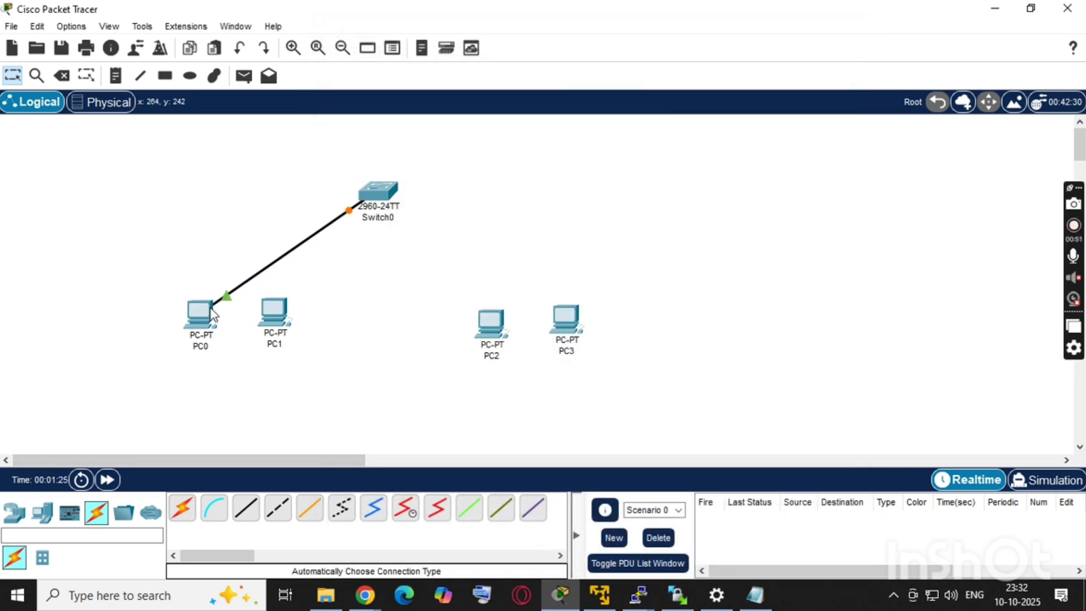
left_click(184, 511)
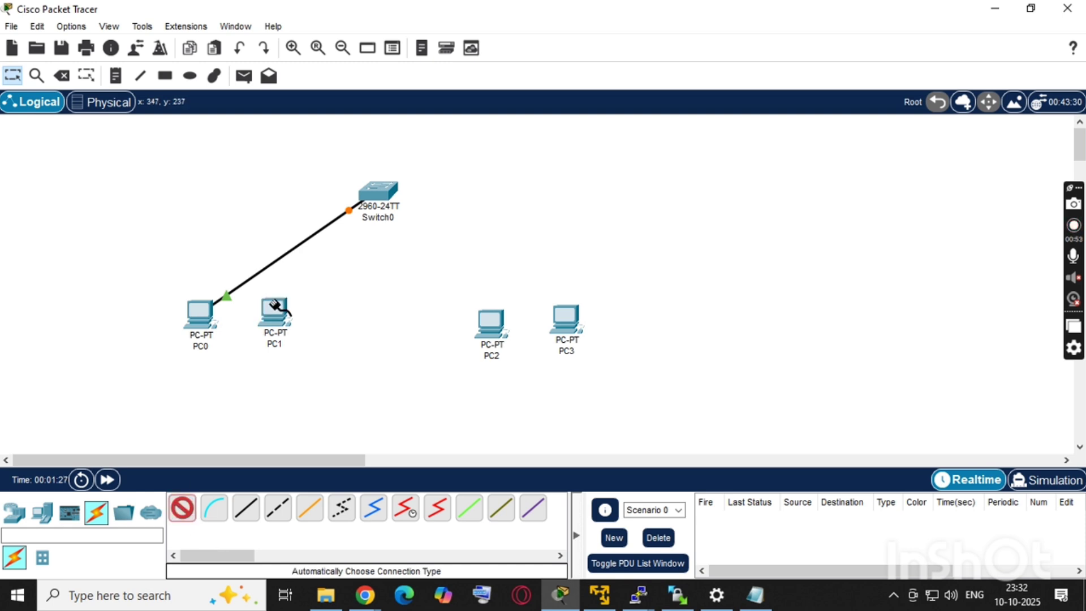
left_click(276, 308)
left_click(376, 193)
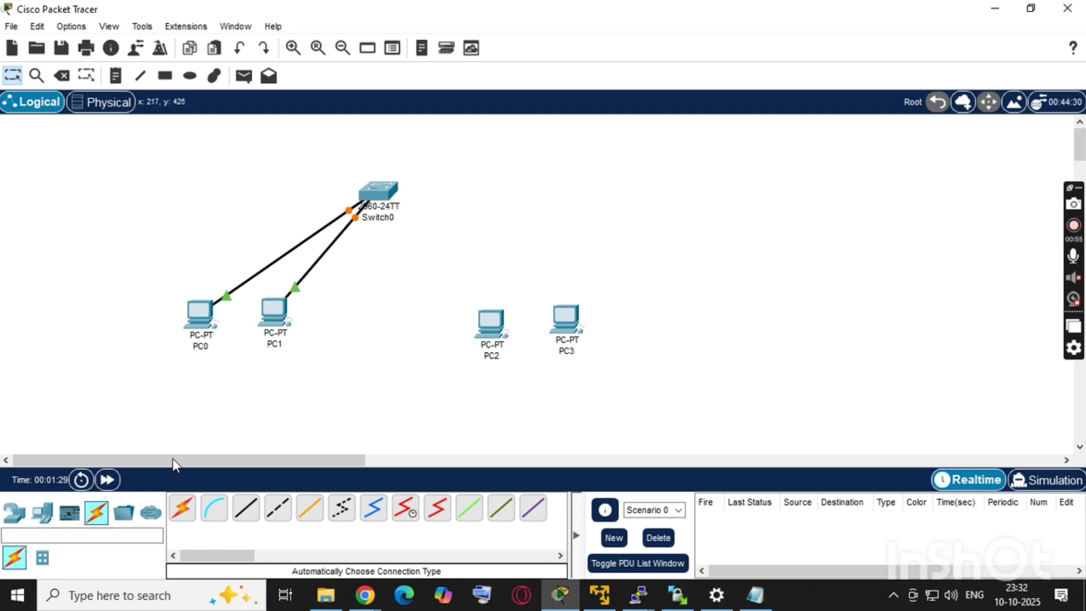
Connect PC2 and PC3 to Switch0 using the automatically chosen connection type.
left_click(182, 509)
left_click(491, 321)
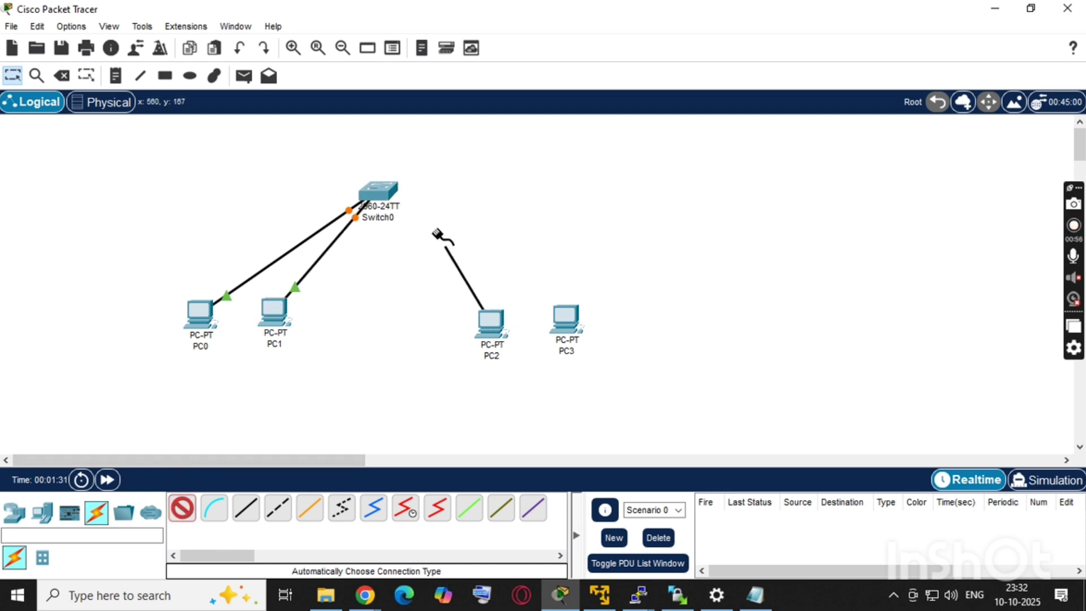
left_click(384, 192)
left_click(182, 509)
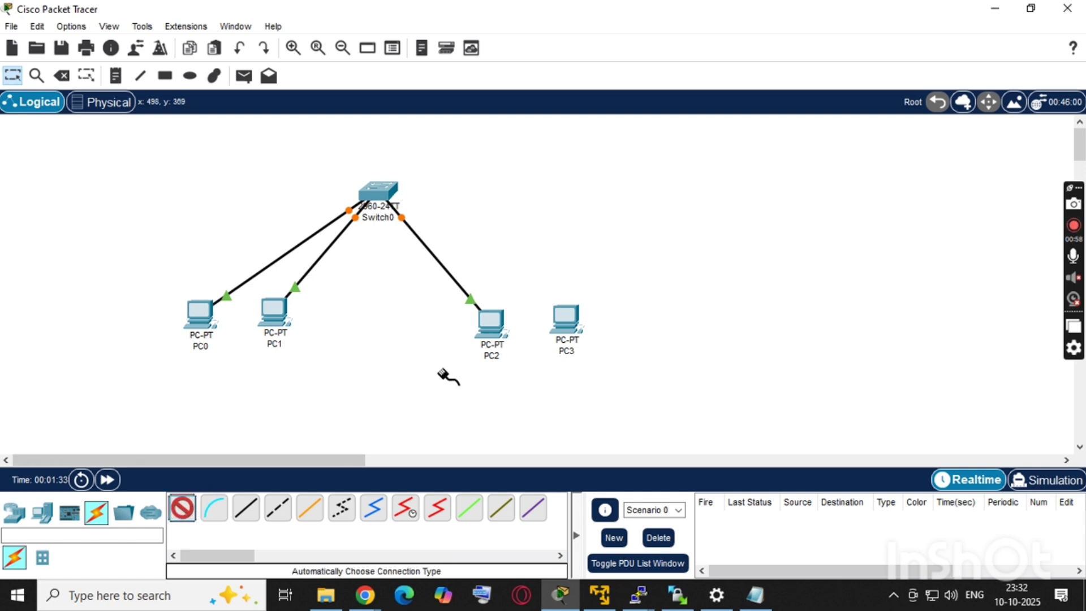
left_click(566, 314)
left_click(390, 193)
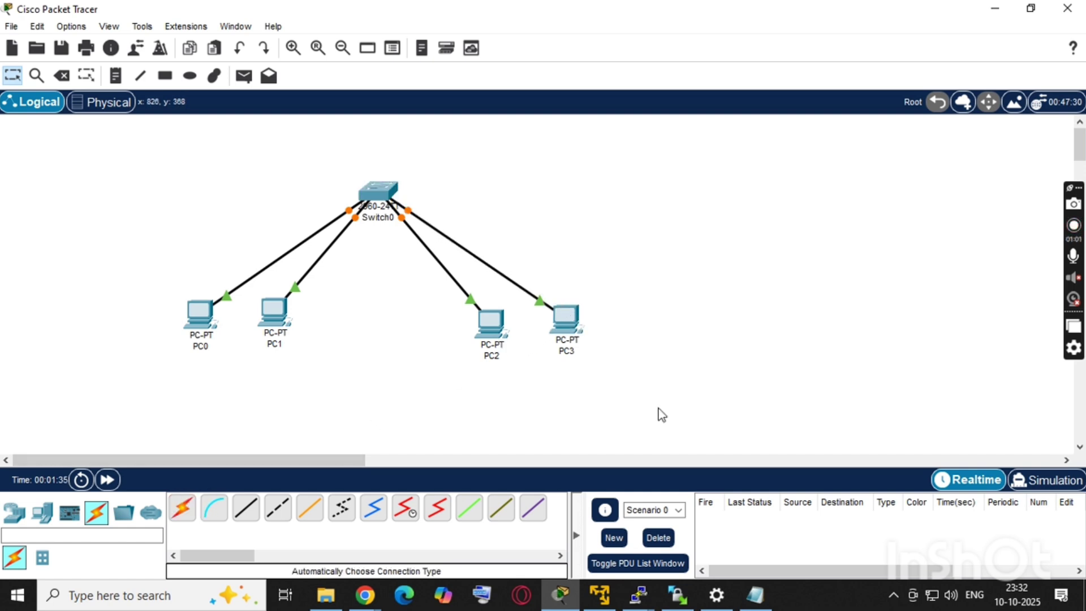
Give PC0 the static IPv4 address 192.168.10.2 with subnet mask 255.255.255.0.
left_click(198, 312)
left_click(443, 57)
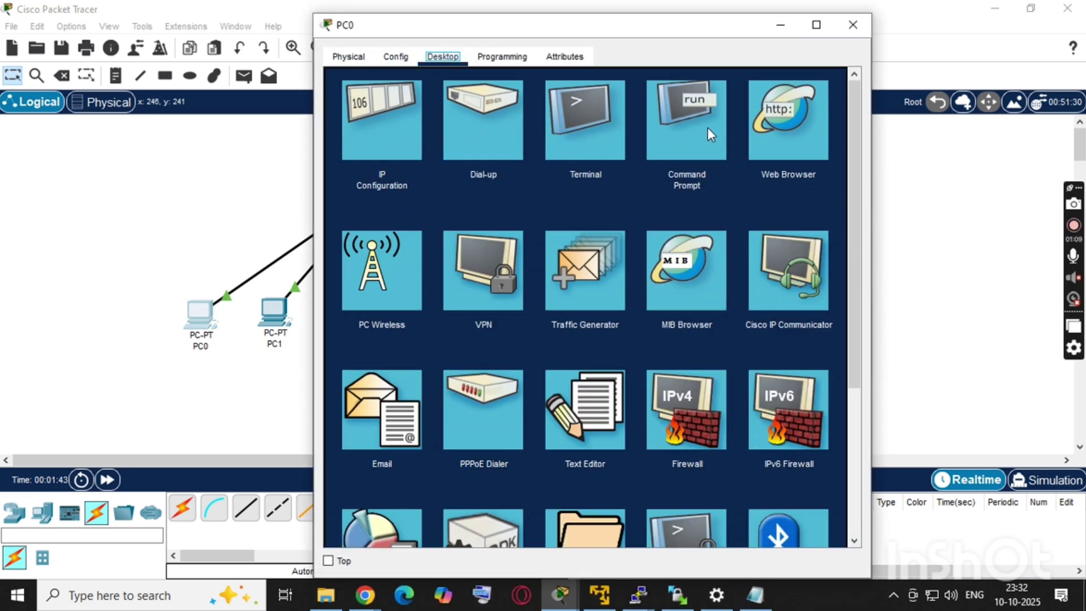
left_click(385, 139)
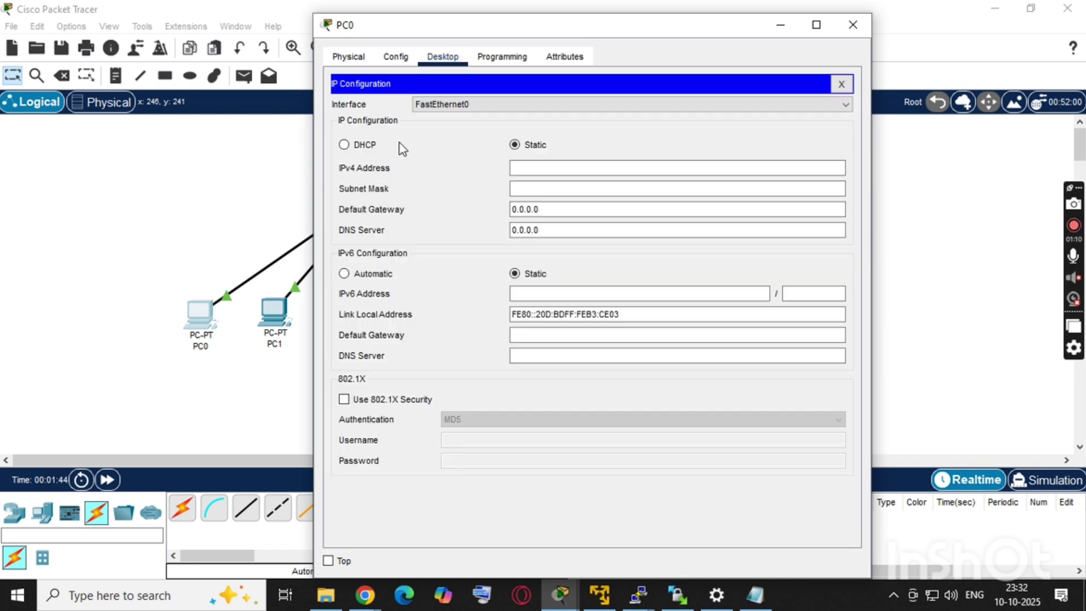
left_click(547, 168)
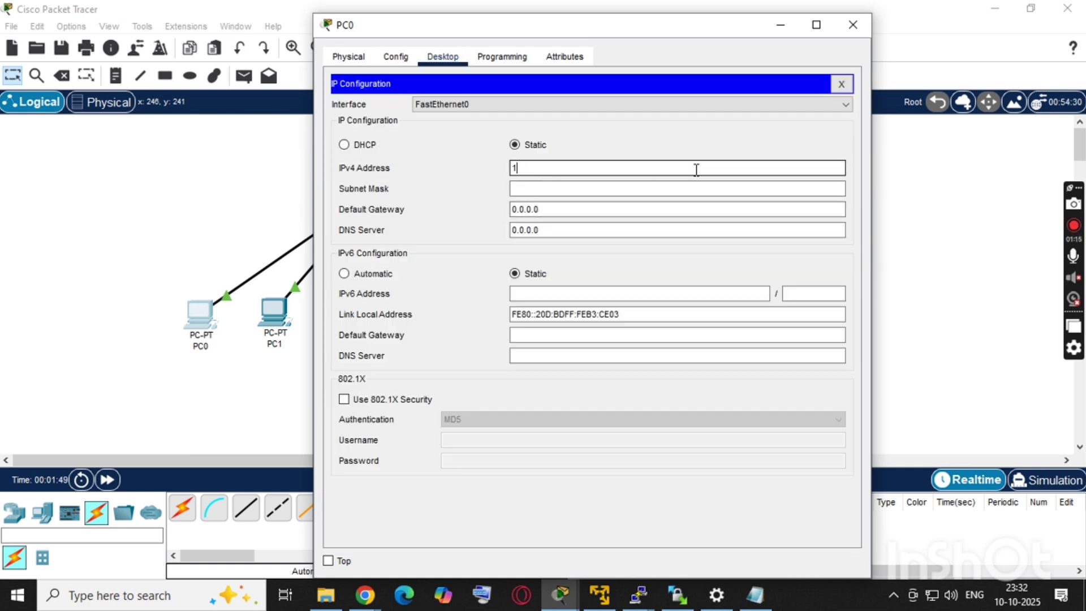
type("192.168.10.2")
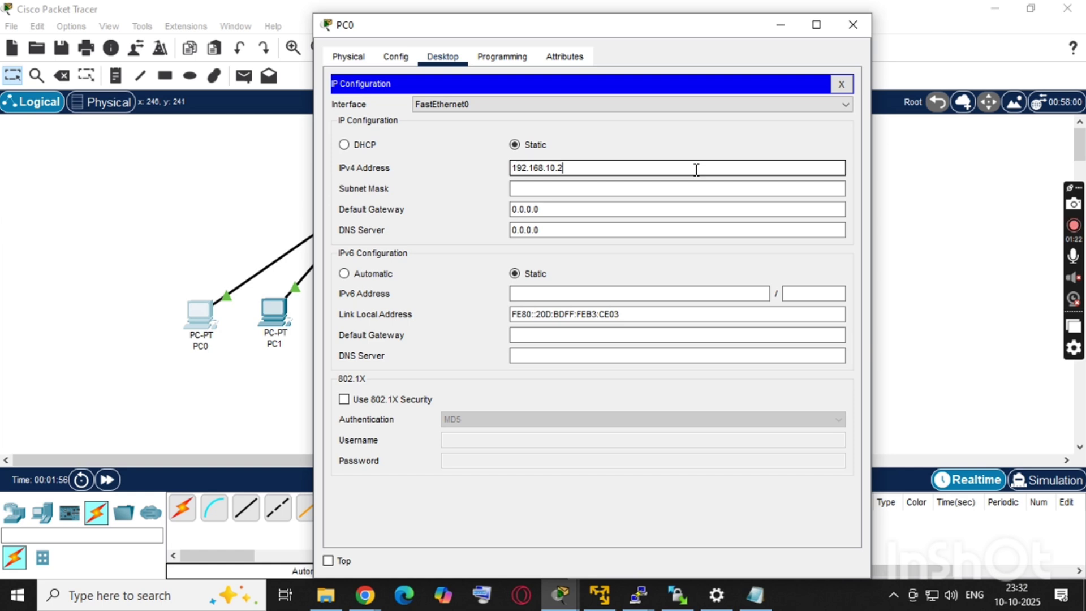
left_click(645, 188)
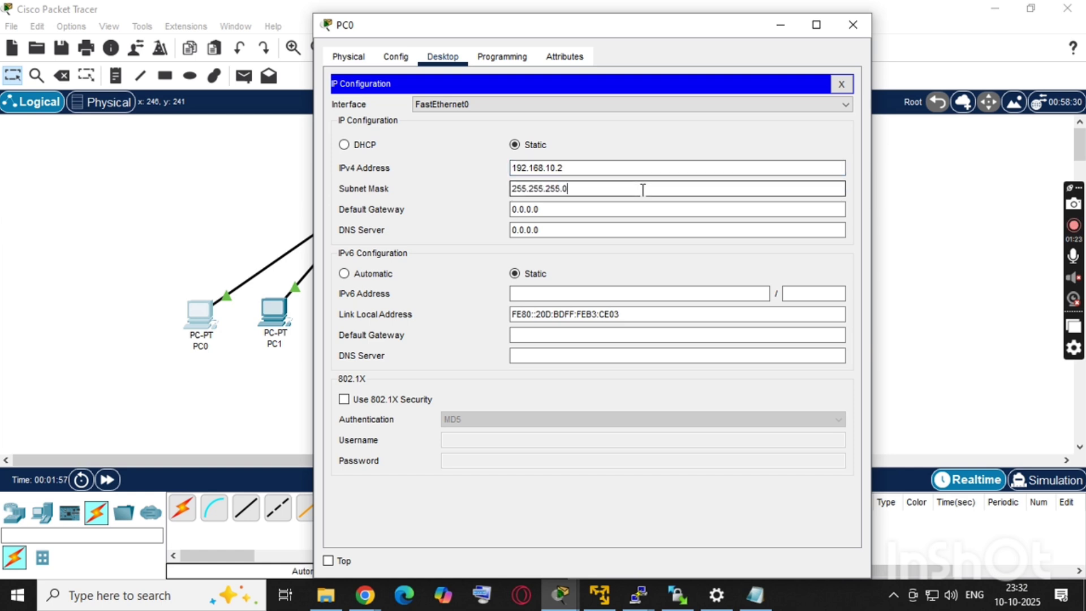
Set PC0's default gateway to 192.168.10.1 and close its configuration window.
left_click(625, 211)
type("1")
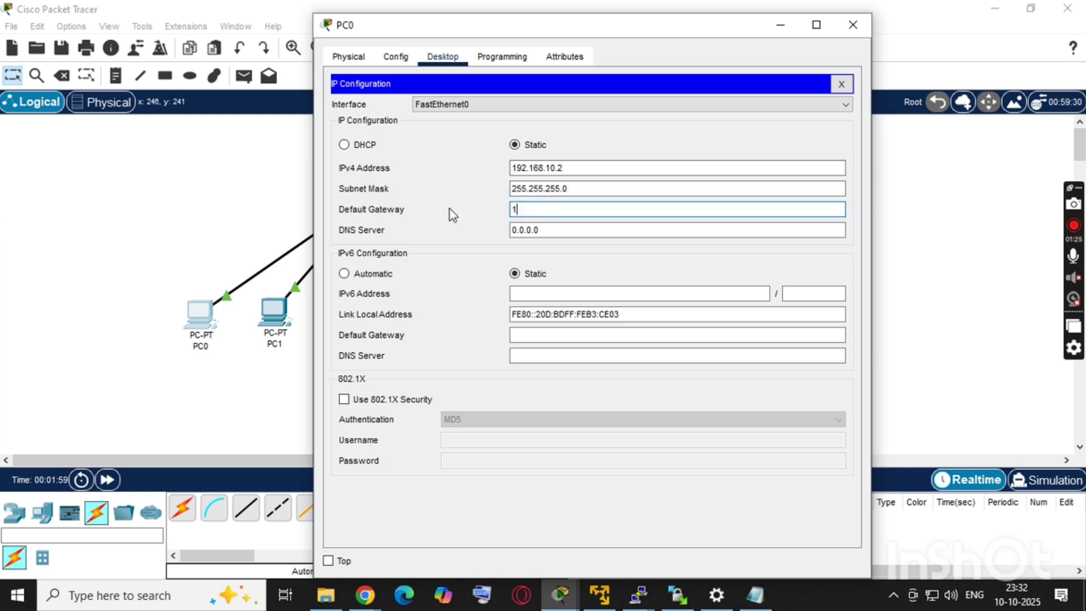
type("92.168.10.1")
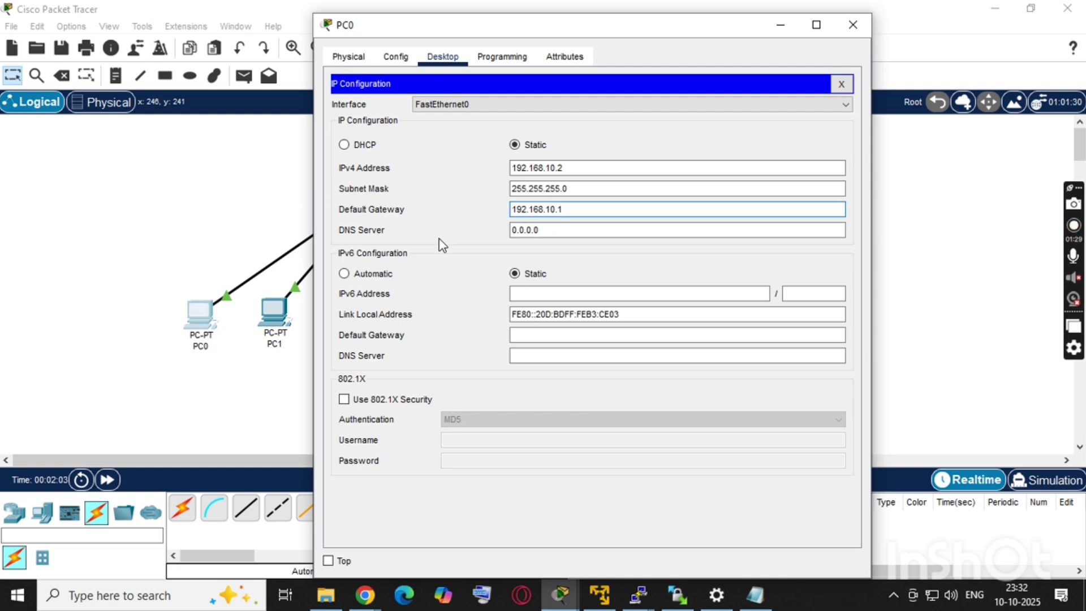
left_click(522, 232)
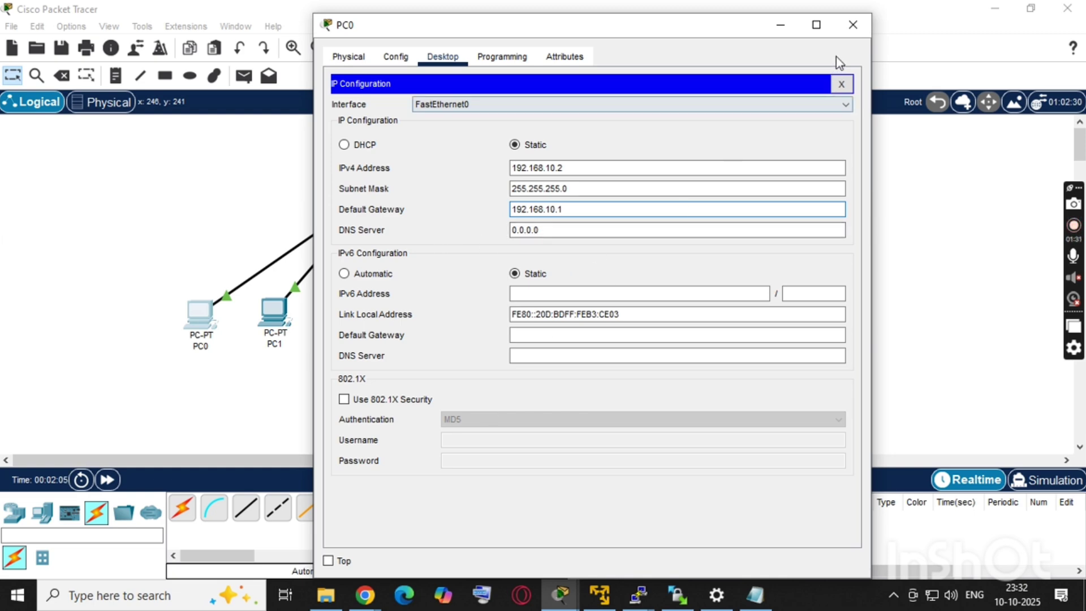
left_click(853, 25)
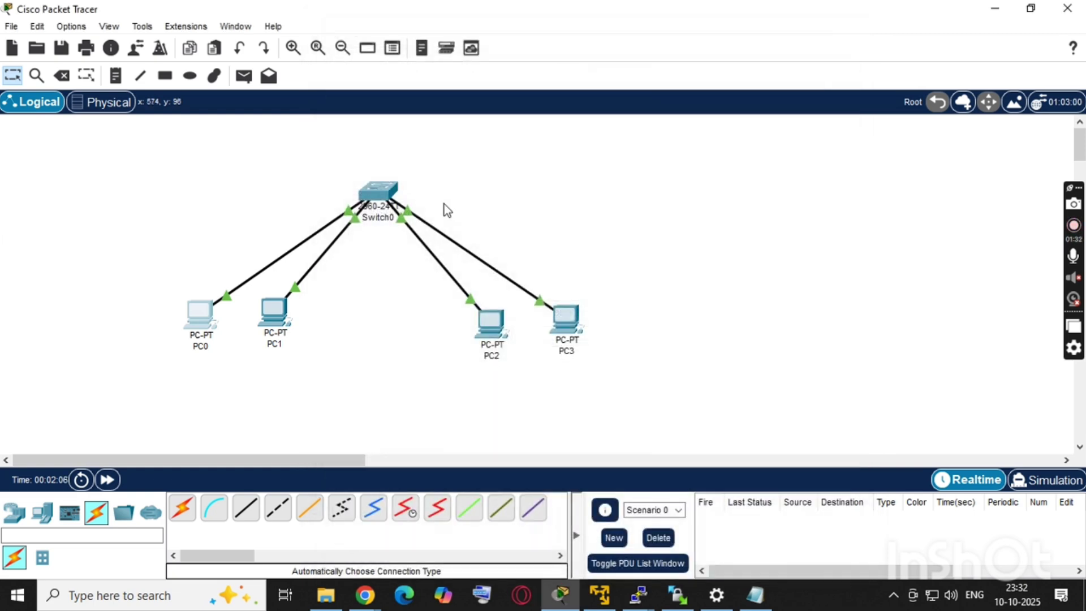
Give PC1 the static IPv4 address 192.168.10.3 with subnet mask 255.255.255.0.
left_click(270, 309)
left_click(396, 56)
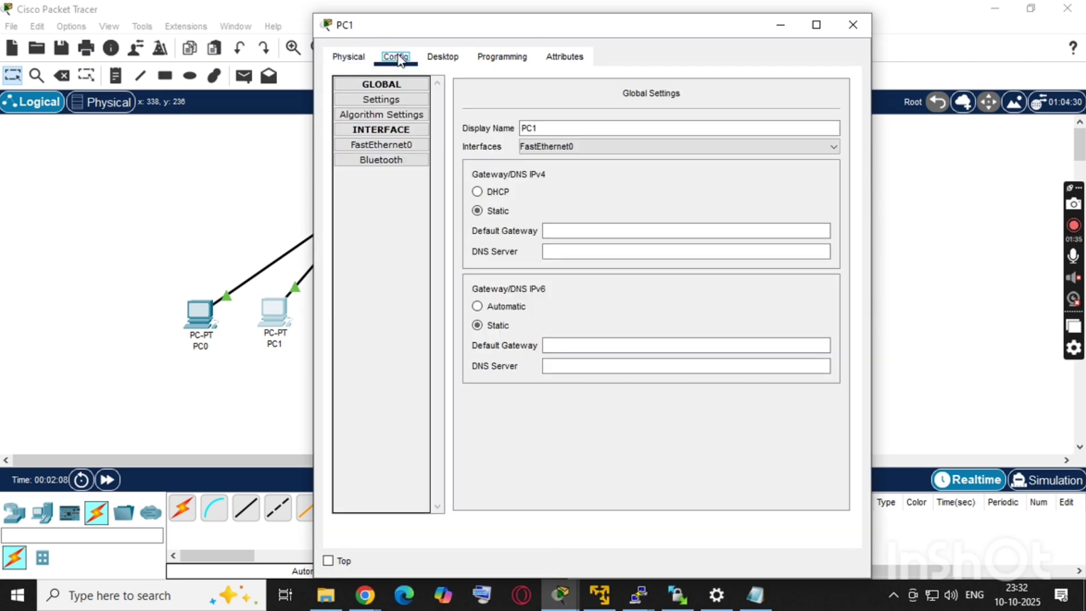
left_click(444, 57)
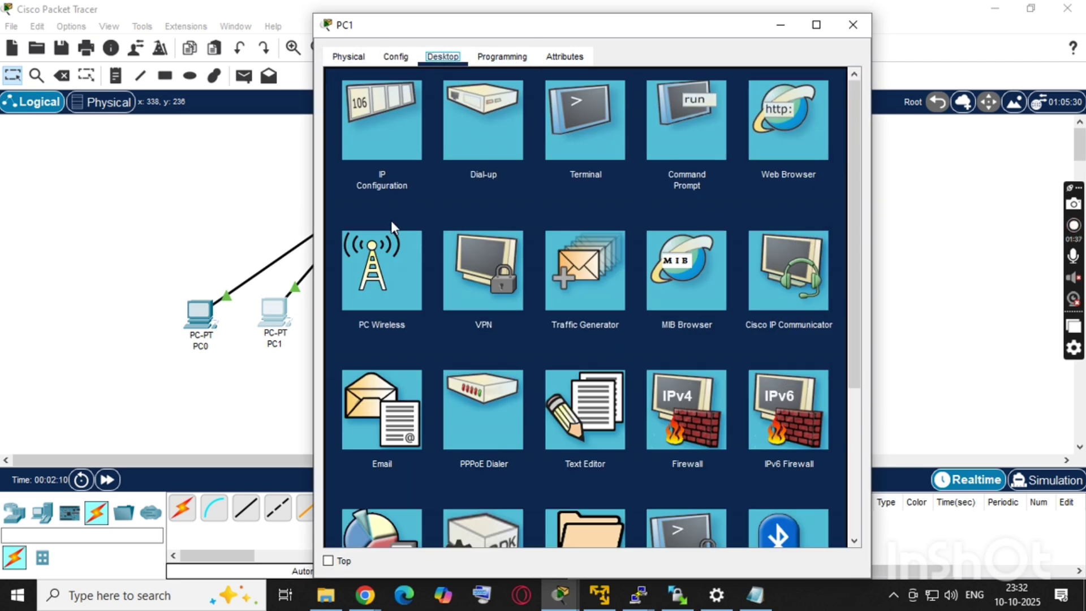
left_click(398, 112)
left_click(586, 166)
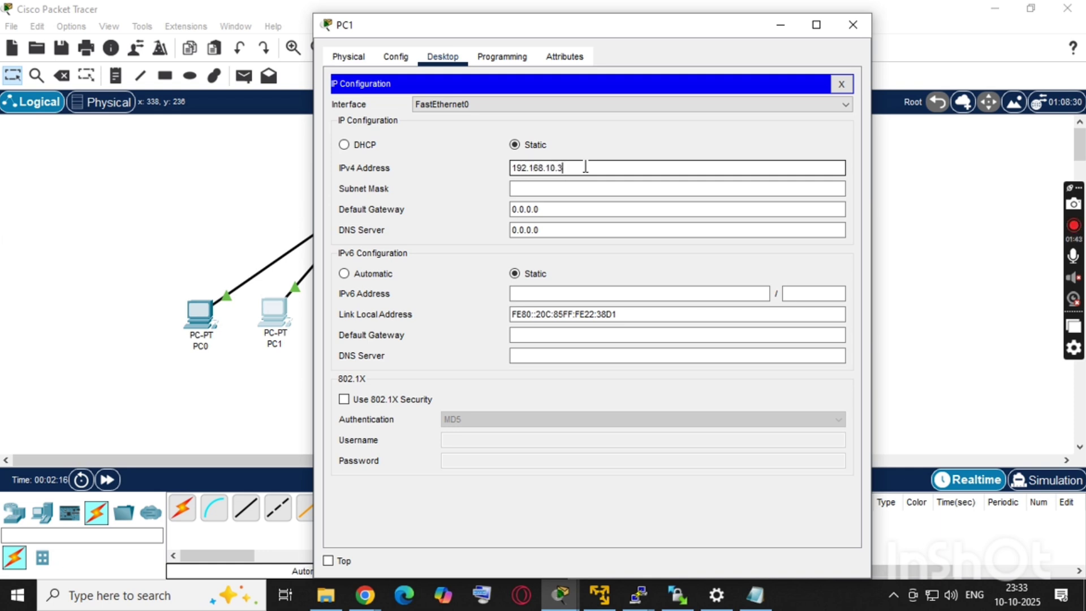
type("192.168.10.3")
left_click(587, 186)
Set PC1's default gateway to 192.168.10.1 and close its configuration window.
double_click(580, 206)
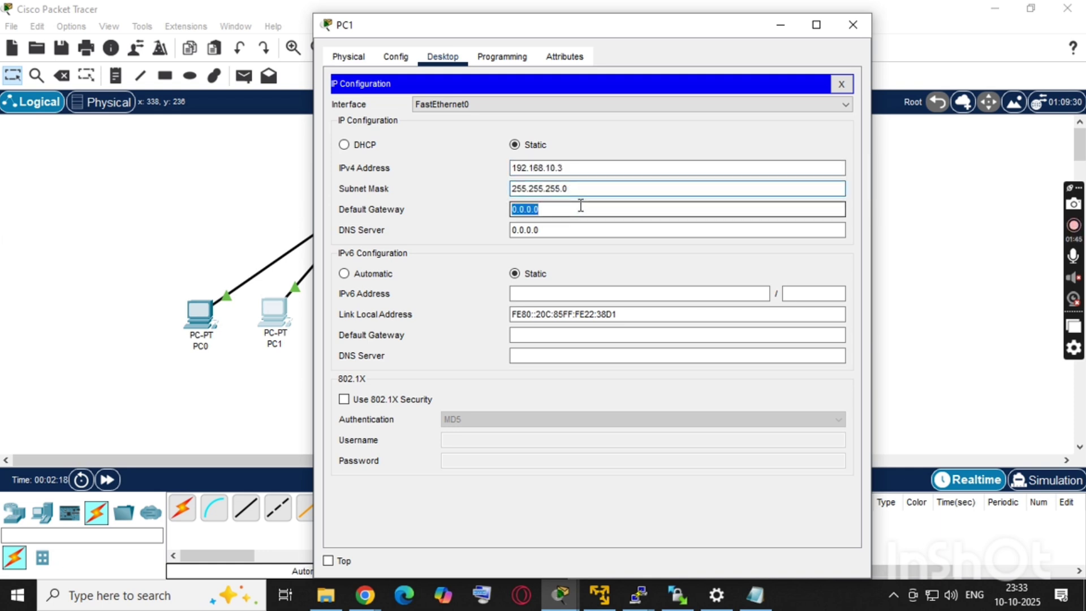
type("10")
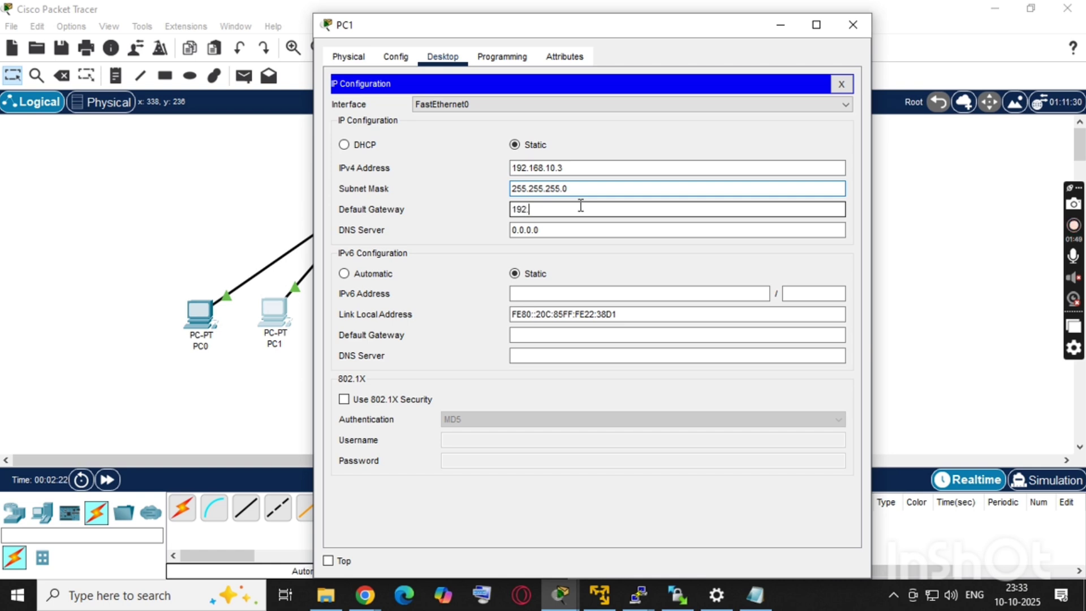
type("192.168.10.1")
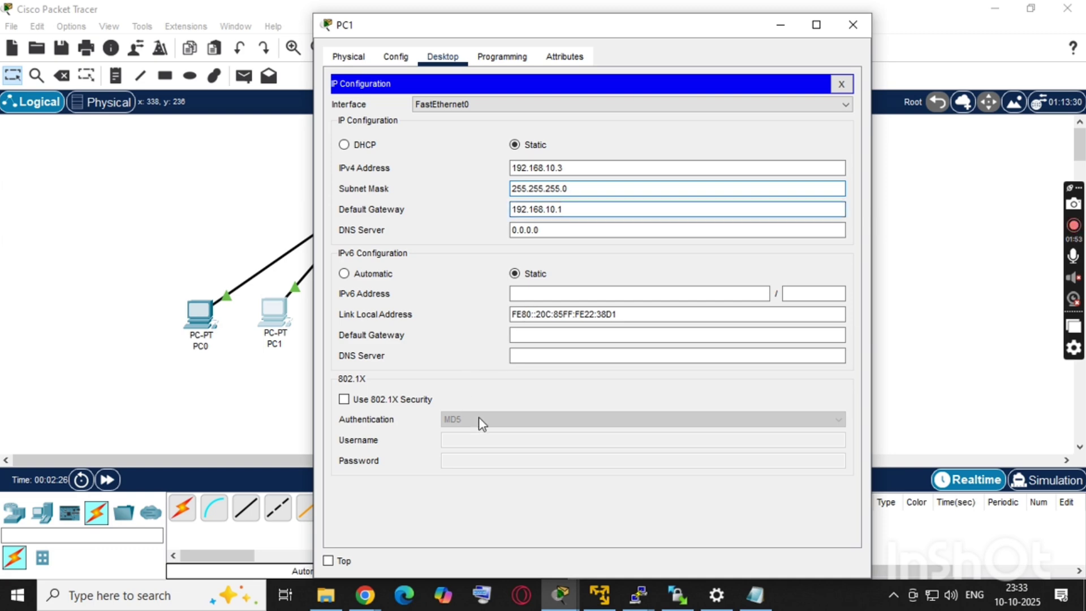
left_click(853, 23)
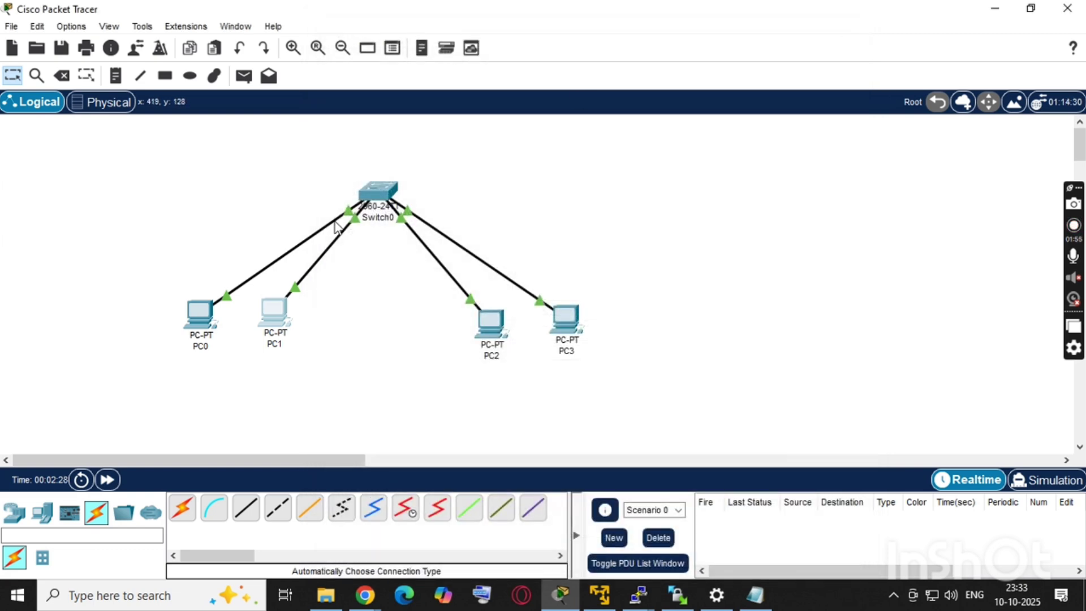
Give PC2 the static IPv4 address 192.168.11.2 with subnet mask 255.255.255.0.
left_click(491, 314)
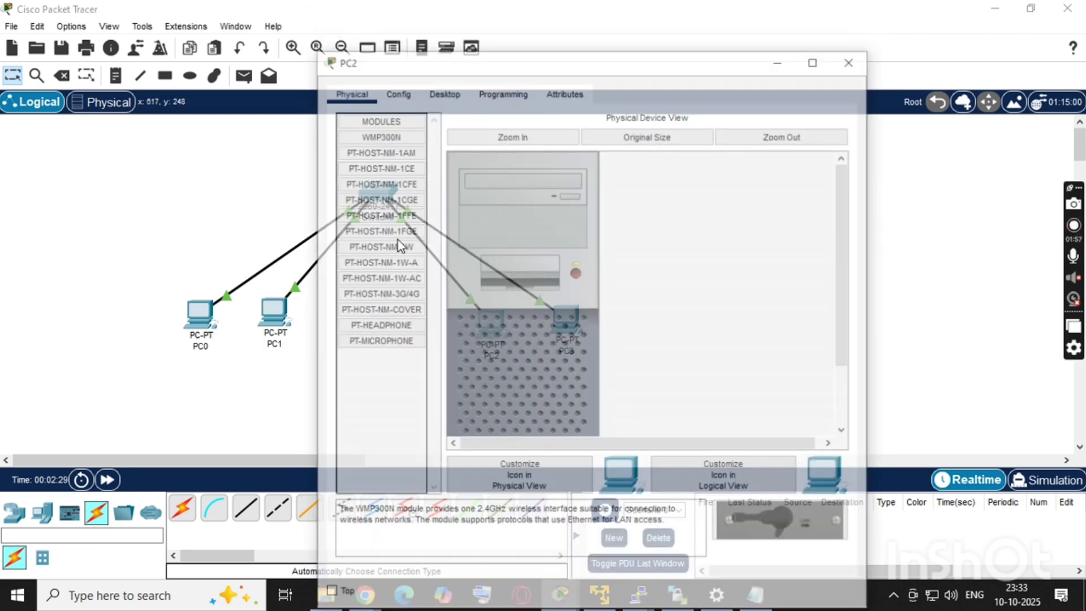
left_click(440, 59)
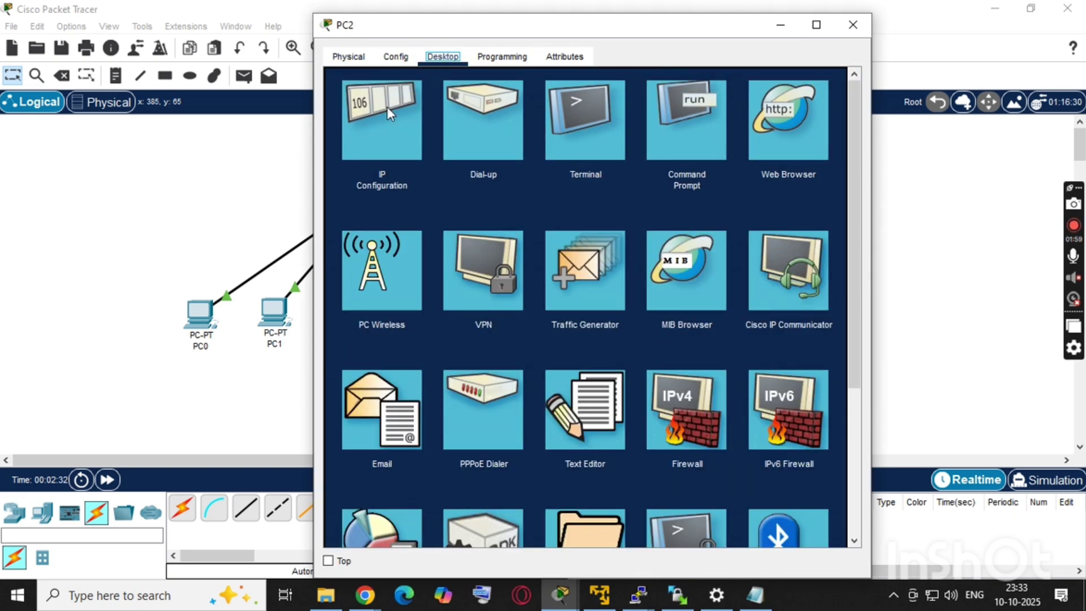
left_click(387, 106)
left_click(531, 166)
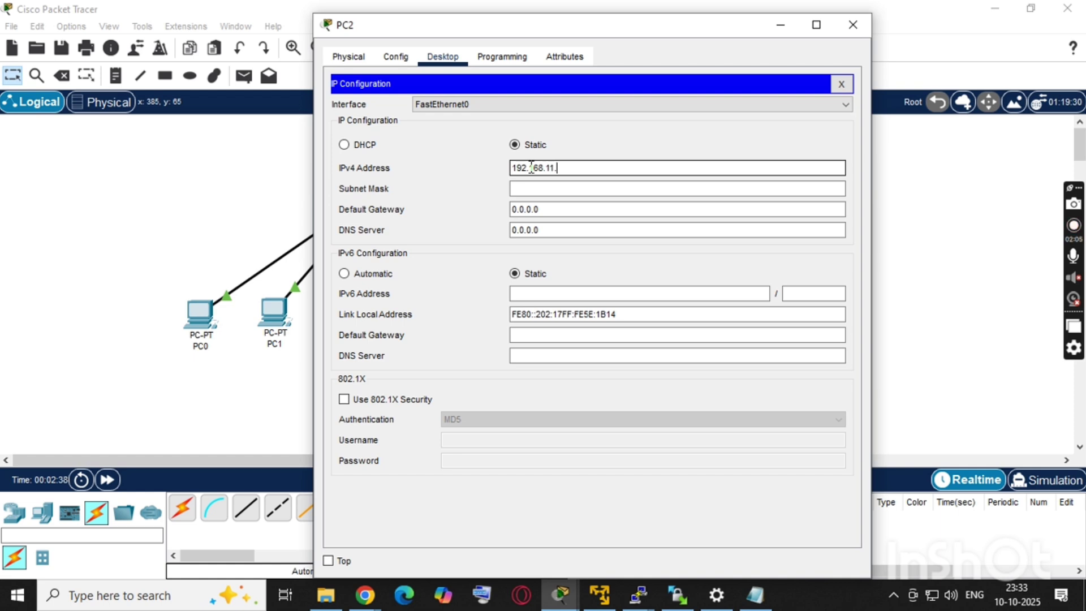
type("192.168.11.2")
left_click(534, 188)
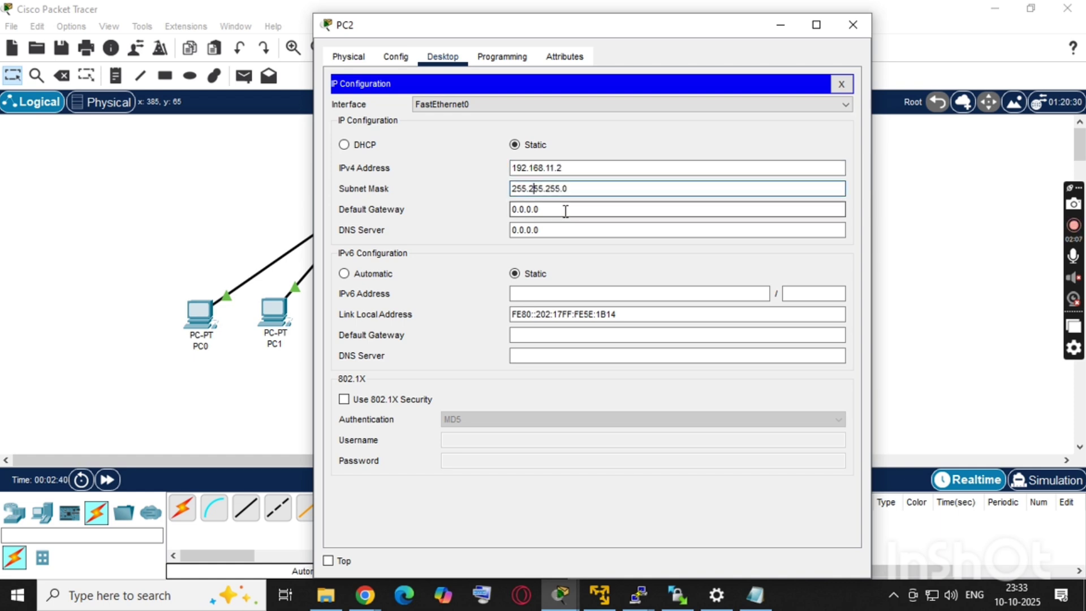
Set PC2's default gateway to 192.168.11.1 and close its configuration window.
double_click(566, 209)
type("192.168.11.1")
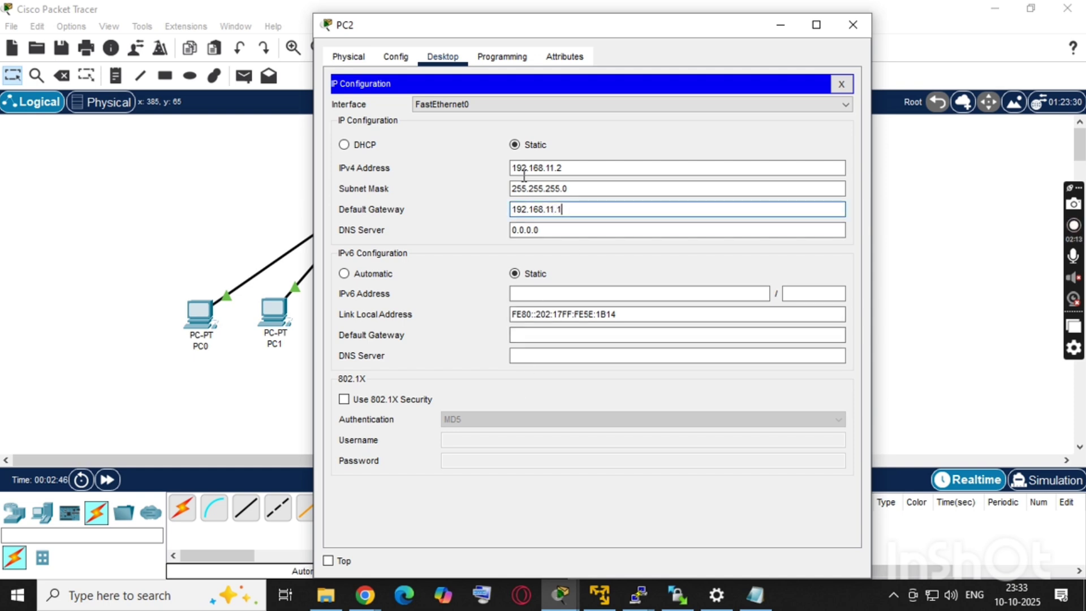
left_click(849, 89)
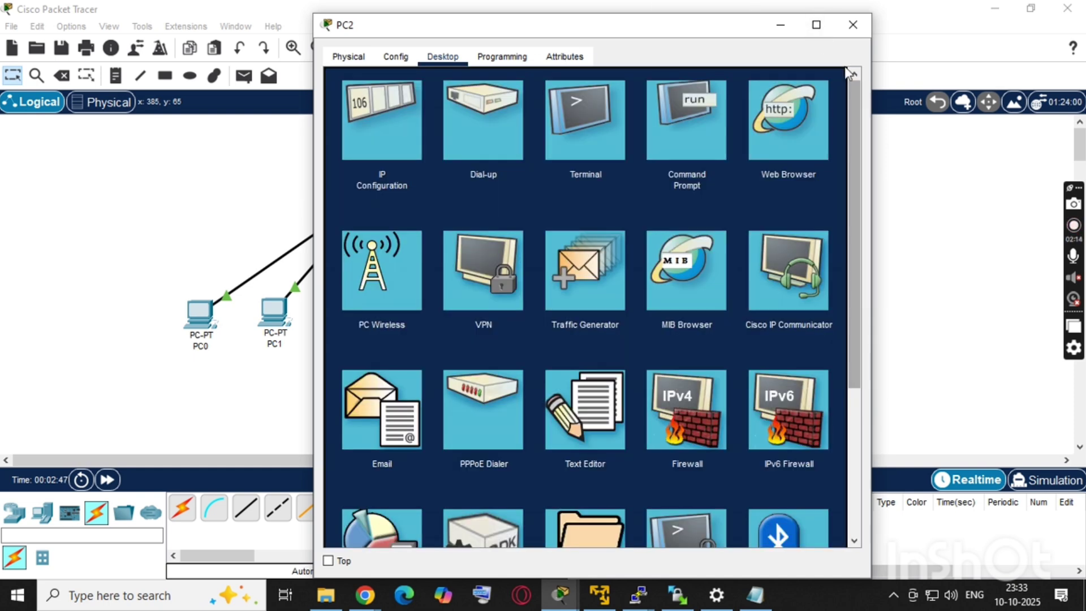
left_click(848, 20)
Give PC3 the static IPv4 address 192.168.11.3 with subnet mask 255.255.255.0.
left_click(560, 319)
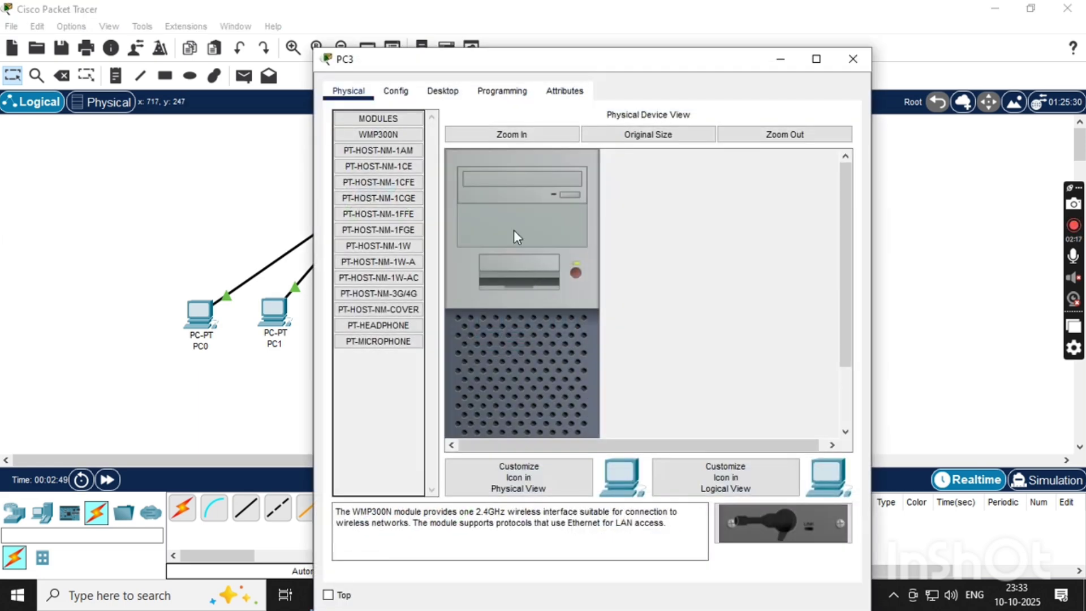
left_click(443, 91)
left_click(405, 161)
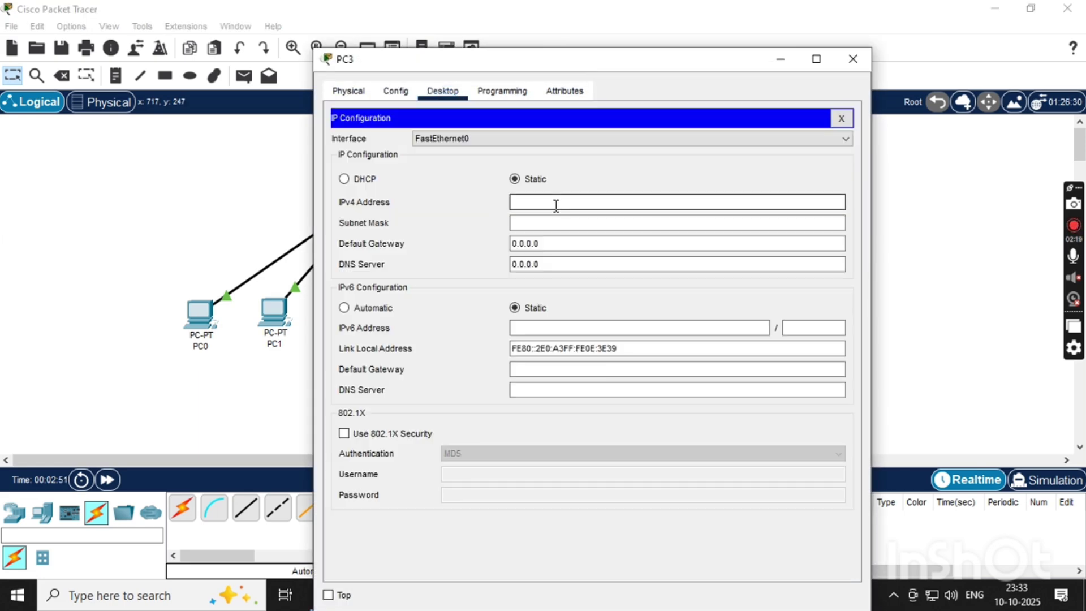
left_click(556, 206)
type("192.168.11.3")
left_click(560, 222)
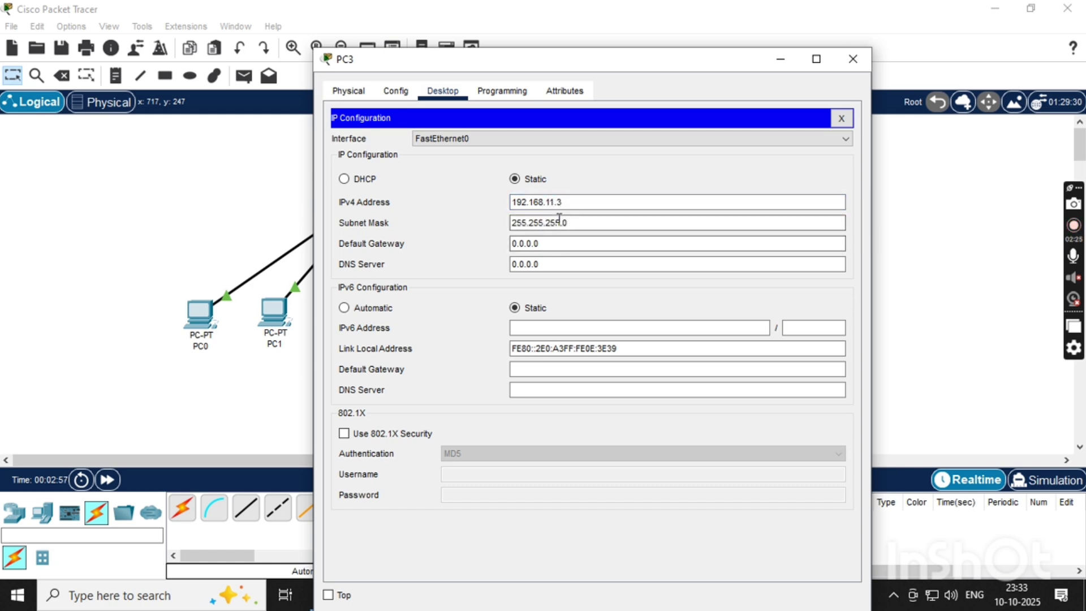
Set PC3's default gateway to 192.168.11.1 and close its configuration window.
left_click(559, 244)
type("192.168.11.1")
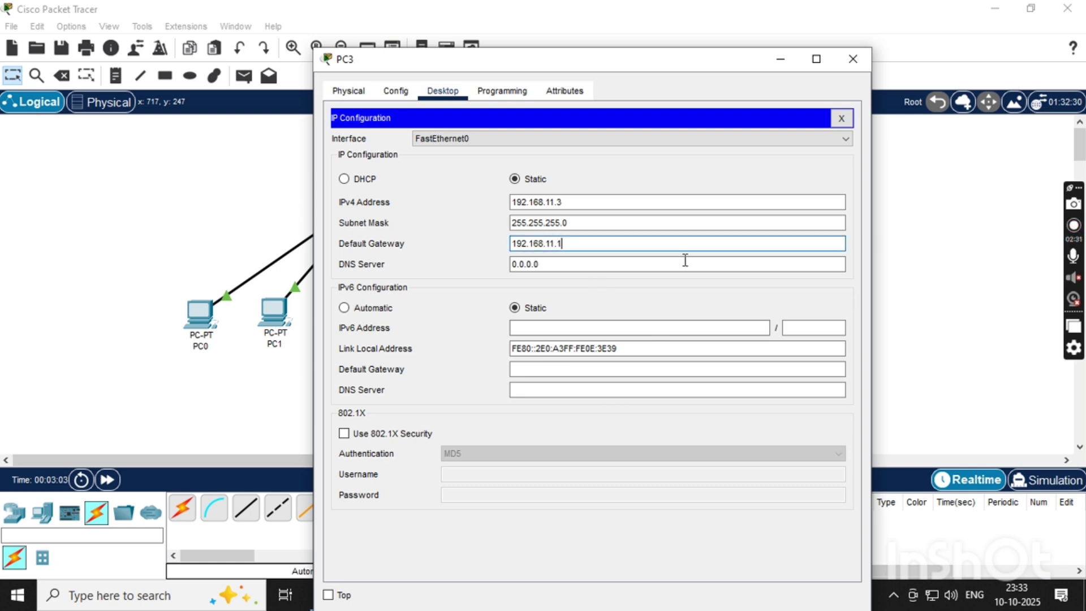
left_click(842, 118)
left_click(852, 59)
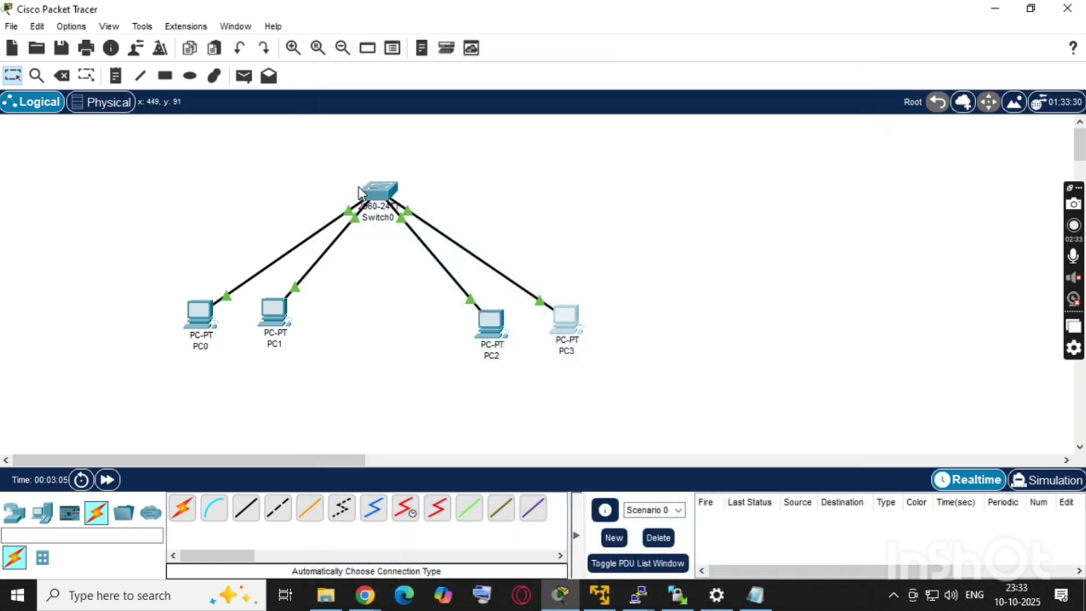
Open Switch0's command line in a maximized window and enter privileged EXEC mode with en.
left_click_drag(369, 189, 389, 182)
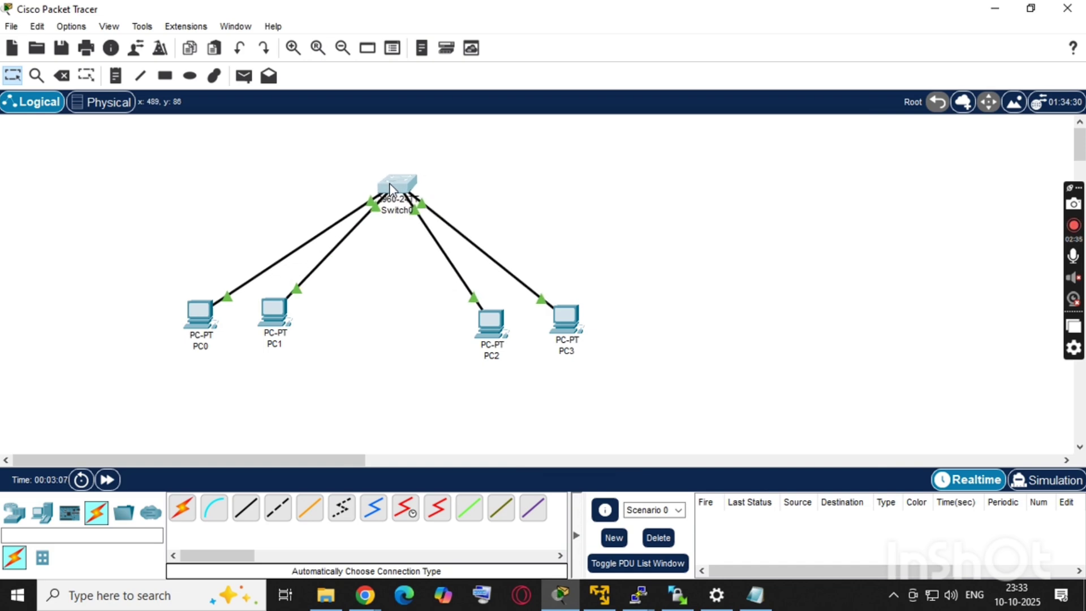
left_click(389, 182)
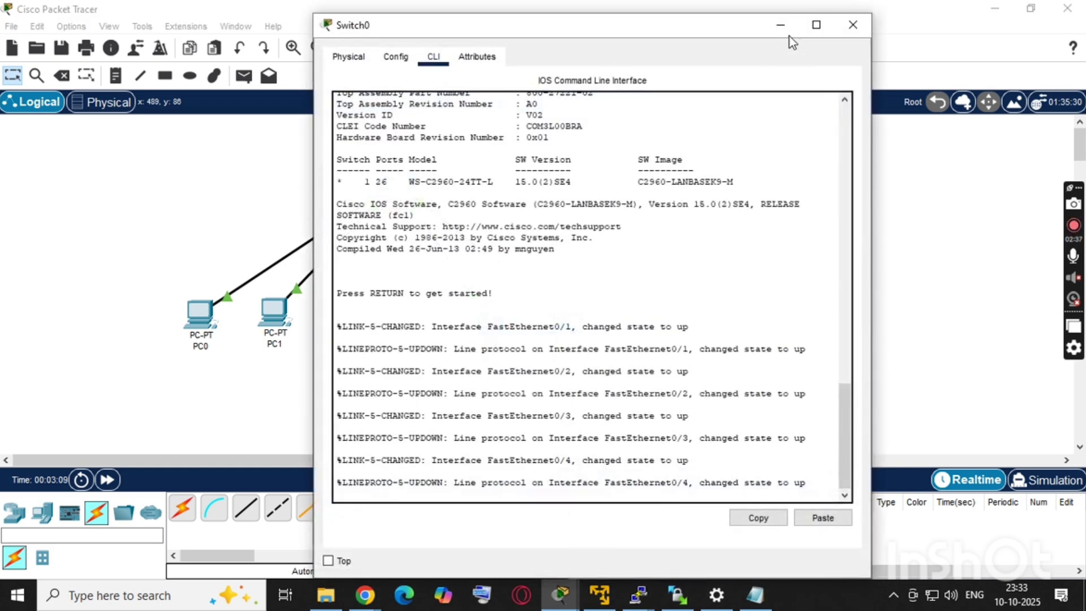
left_click(817, 25)
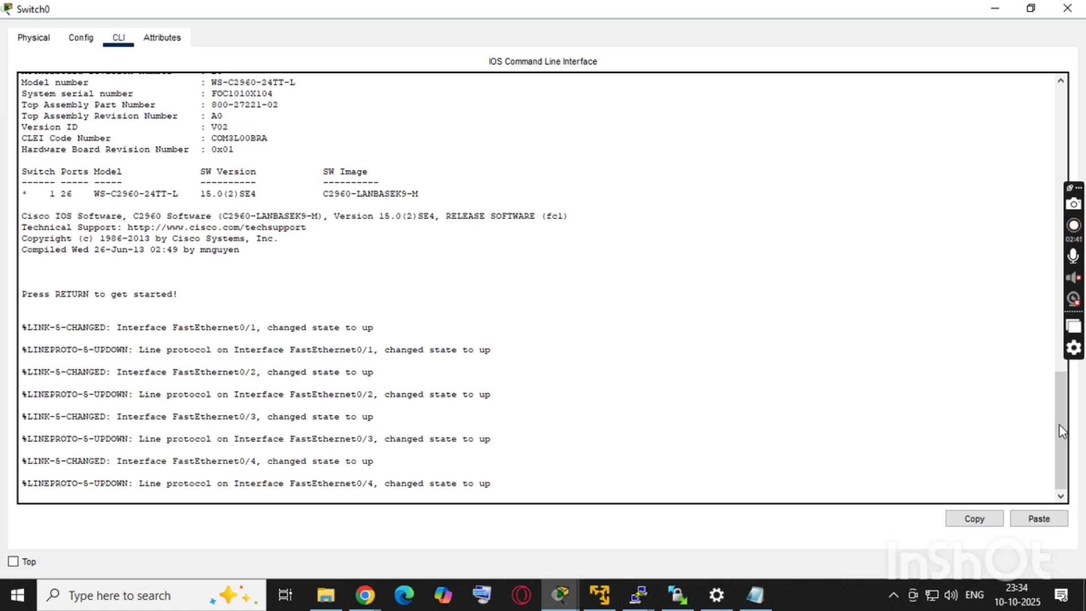
key("Return")
key("Return")
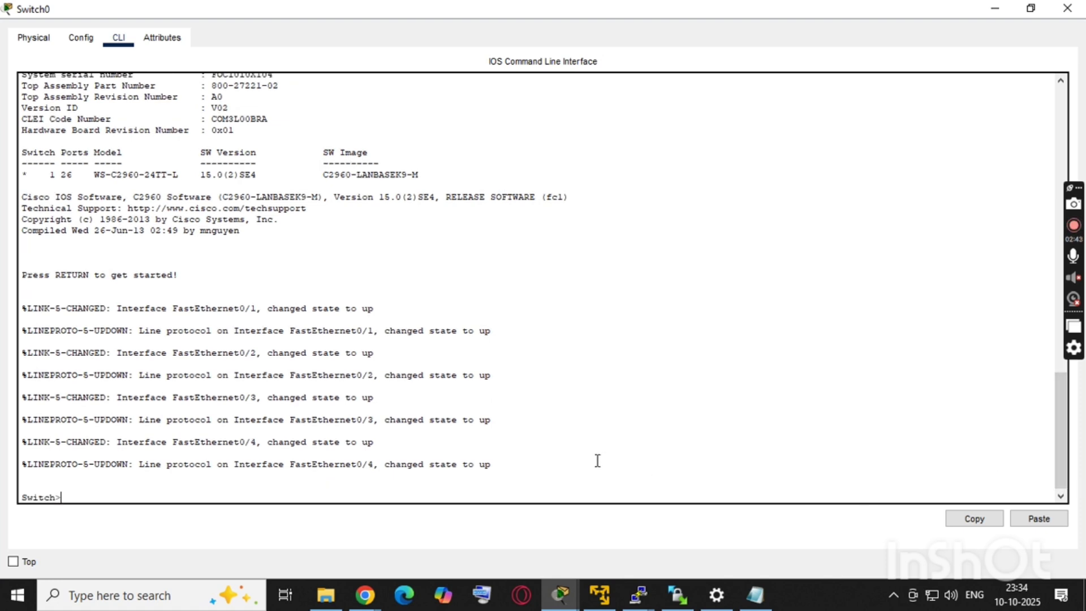
type("en")
key("Return")
key("Return")
key("Return")
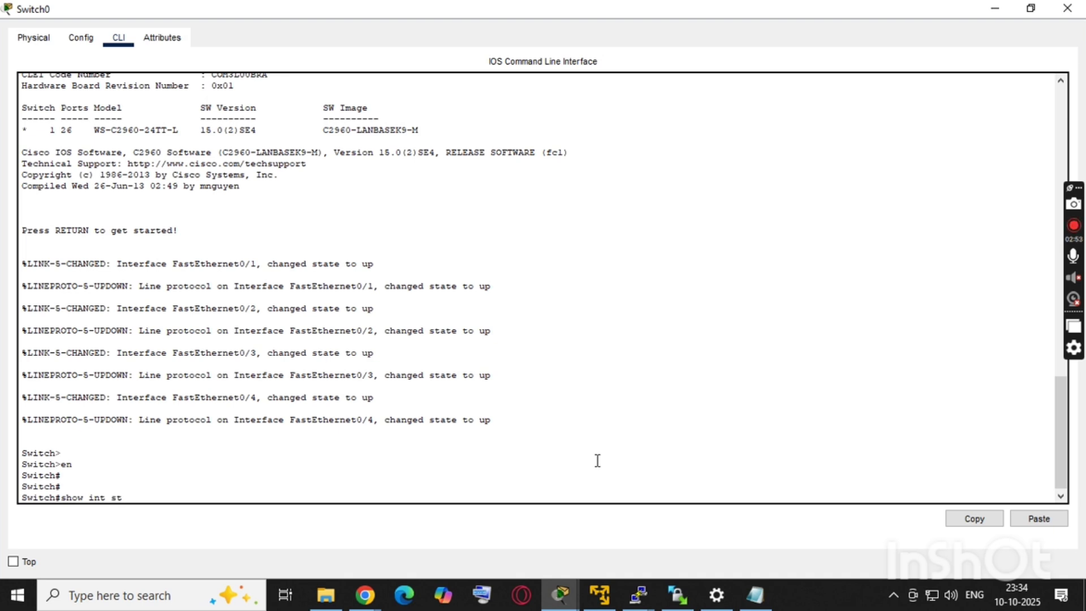
List the status of all Switch0 ports in full with show int status.
key("Return")
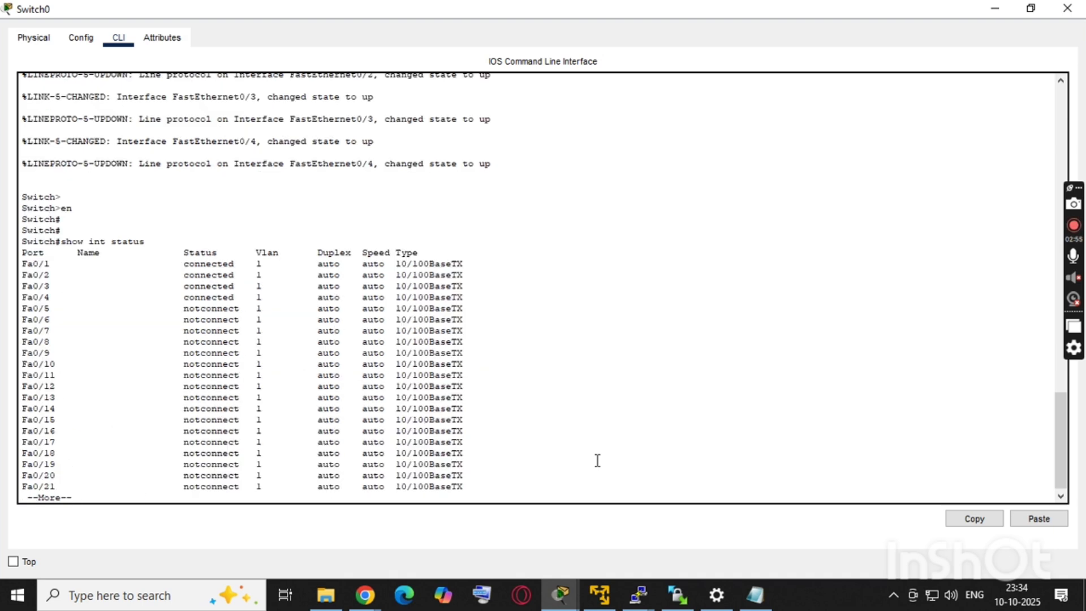
key("space")
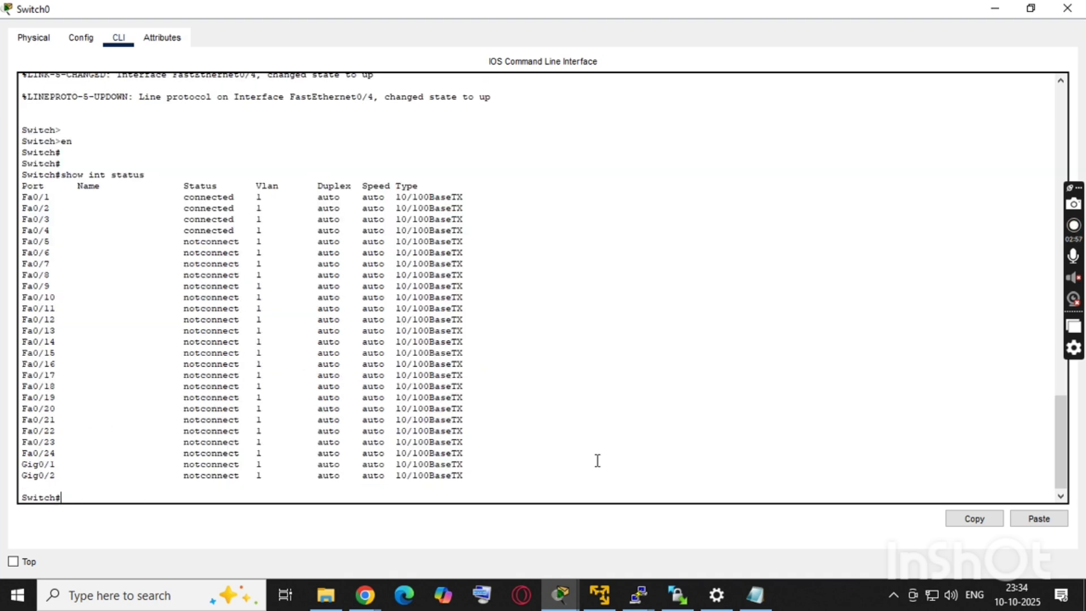
key("Return")
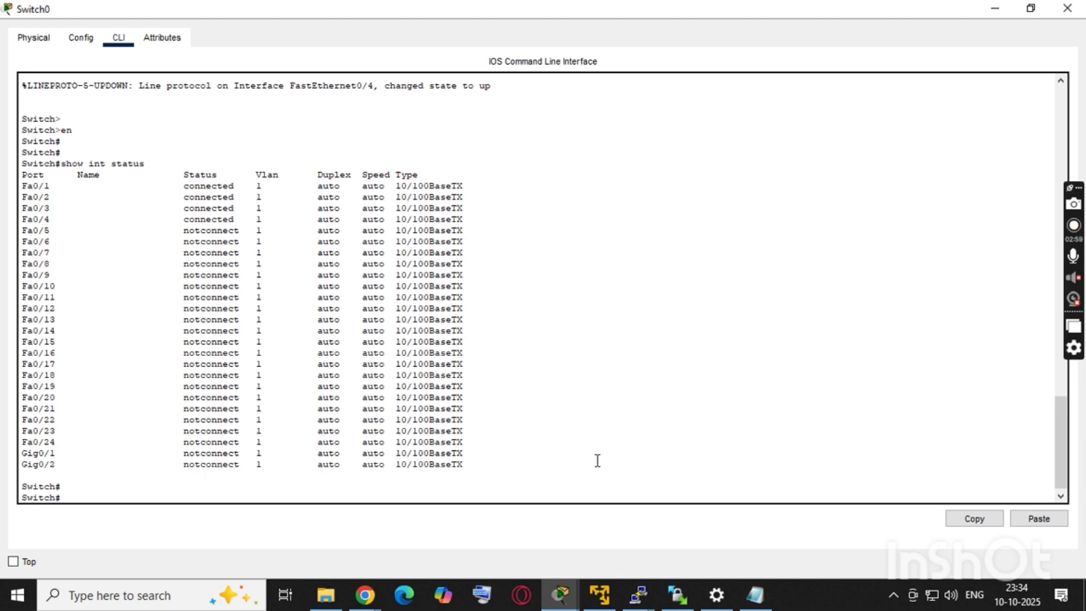
double_click(35, 187)
right_click(37, 191)
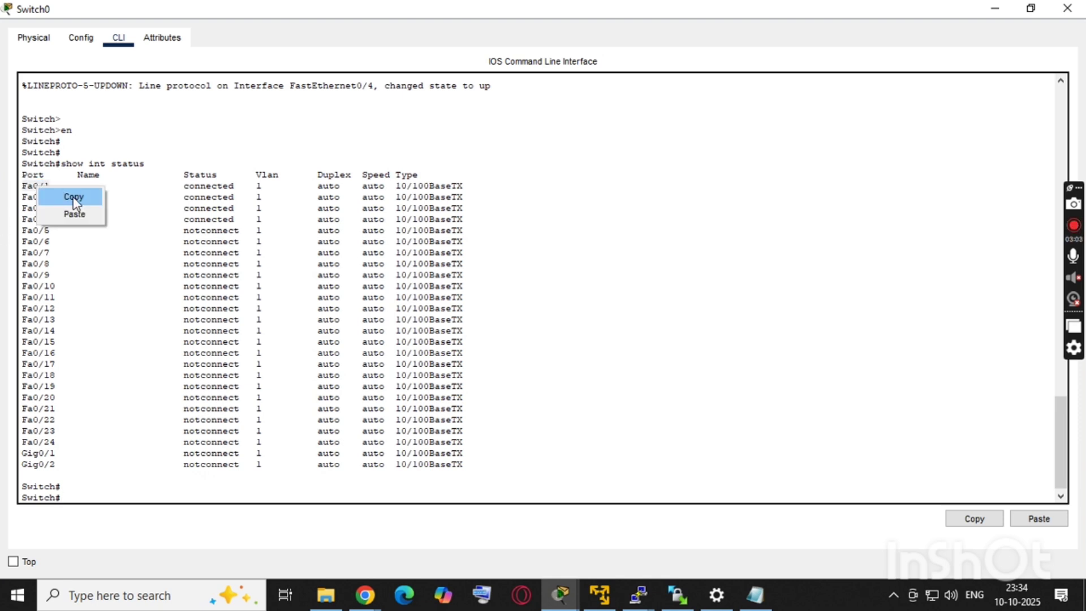
left_click(74, 198)
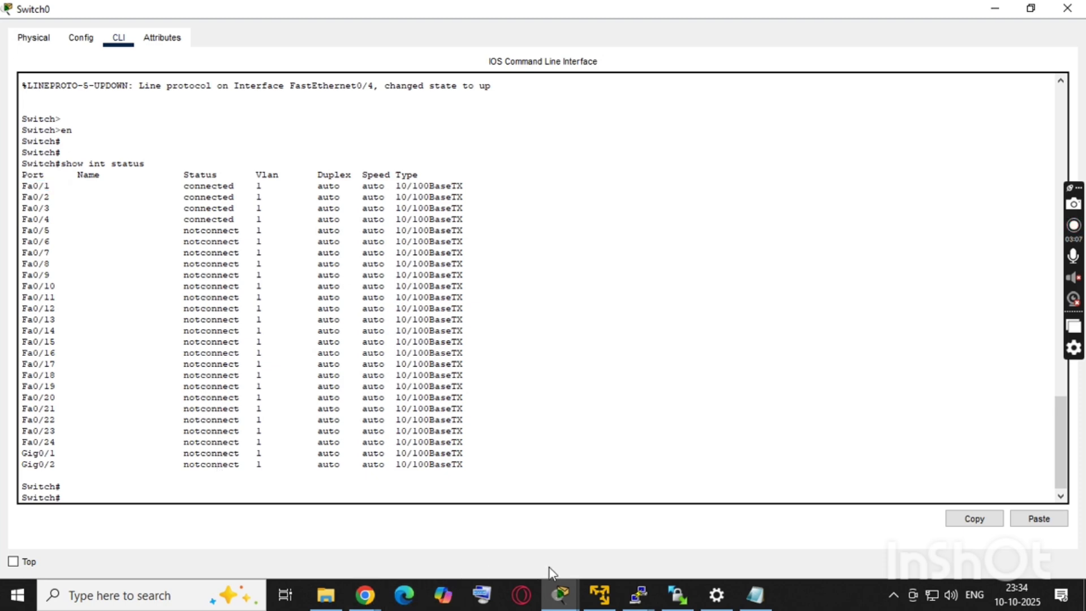
Check in the logical topology which Switch0 ports the PC links use and return to the switch's command line.
left_click(560, 594)
left_click(507, 534)
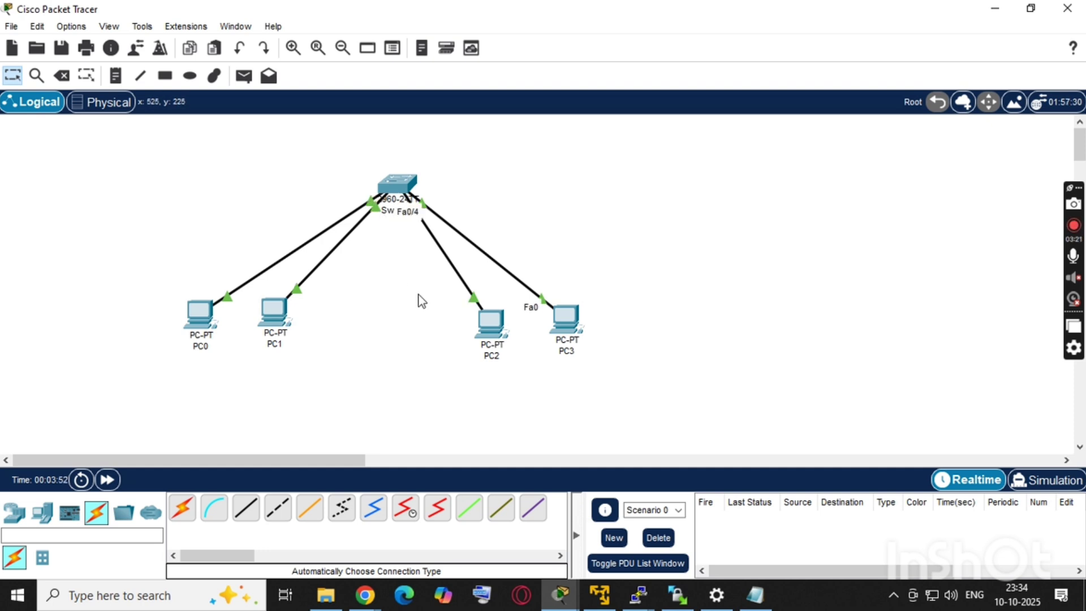
key("alt+Tab")
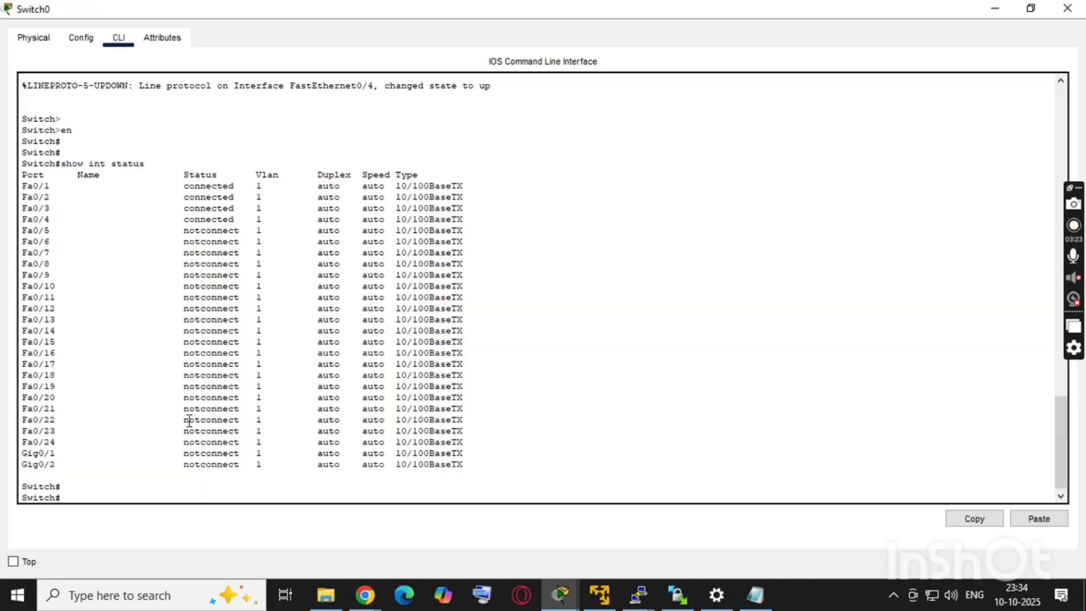
Enter global configuration mode with conf t and create VLAN 10 on Switch0.
type("conf t")
key("Return")
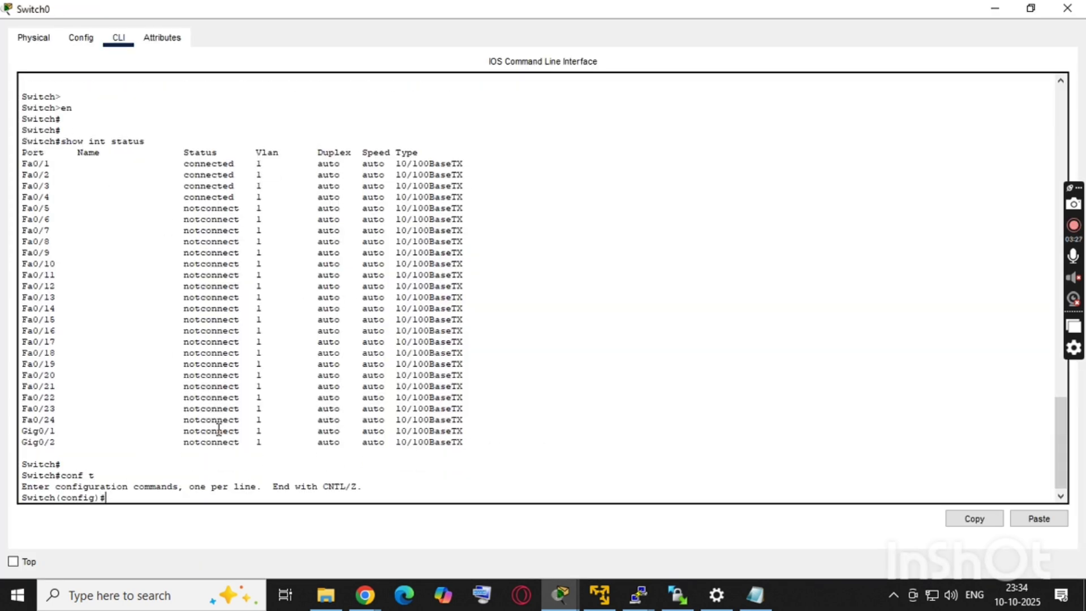
type("vla")
key("Tab")
type("1")
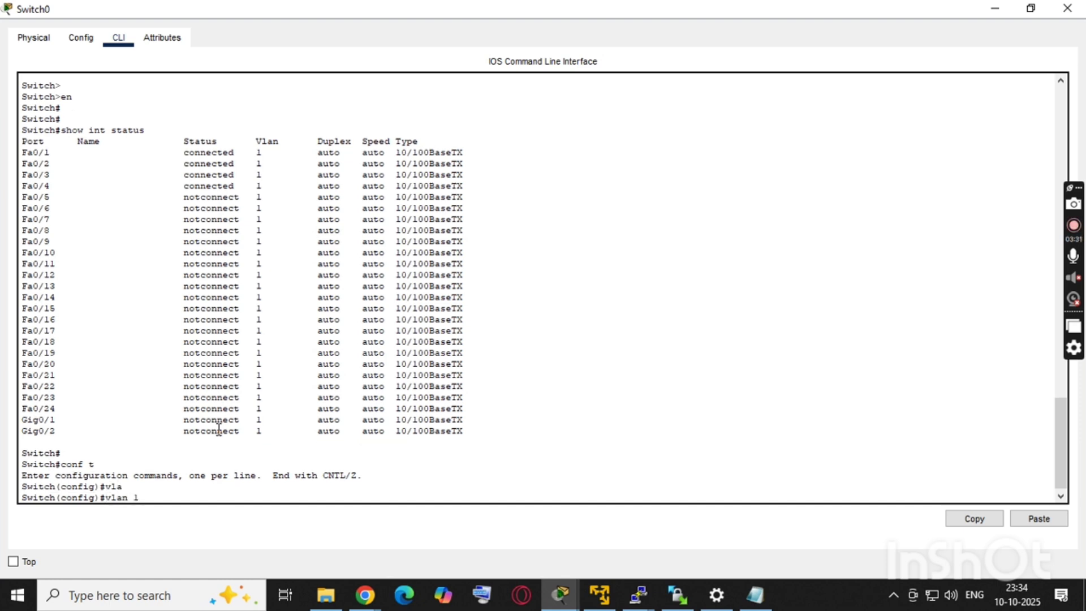
type("0")
key("Return")
type("s")
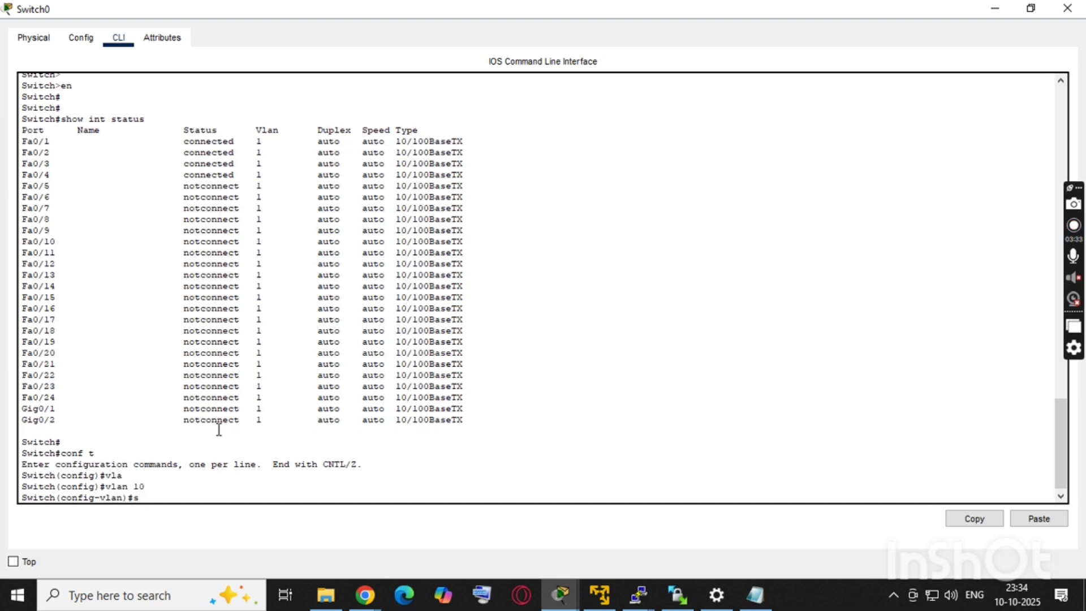
type("tat")
key("Tab")
key("Tab")
key("BackSpace")
key("BackSpace")
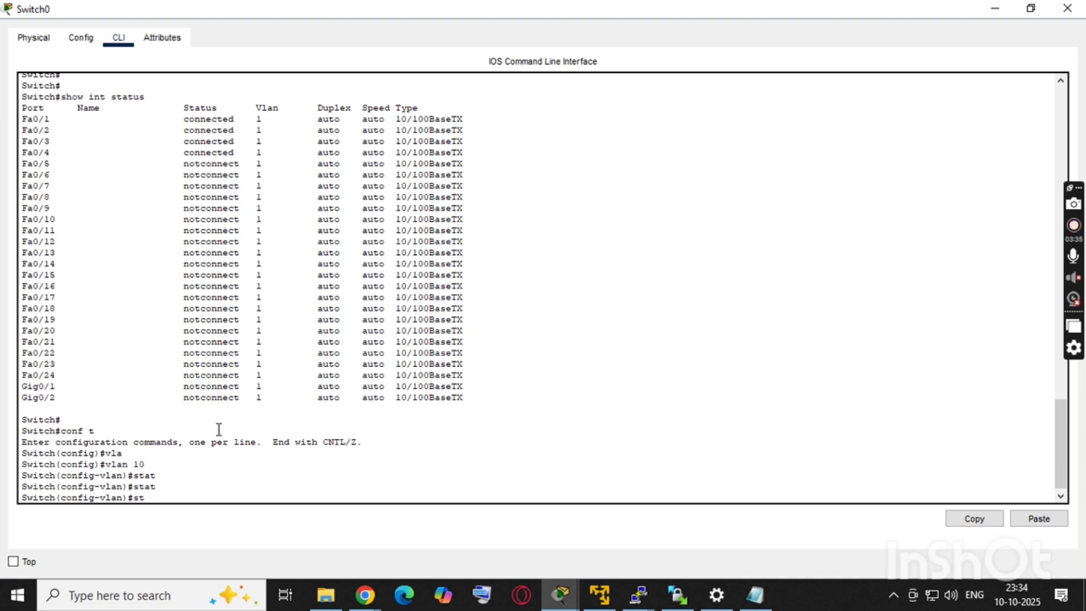
key("BackSpace")
key("BackSpace")
Assign the name HR to VLAN 10.
type("name HR")
key("Return")
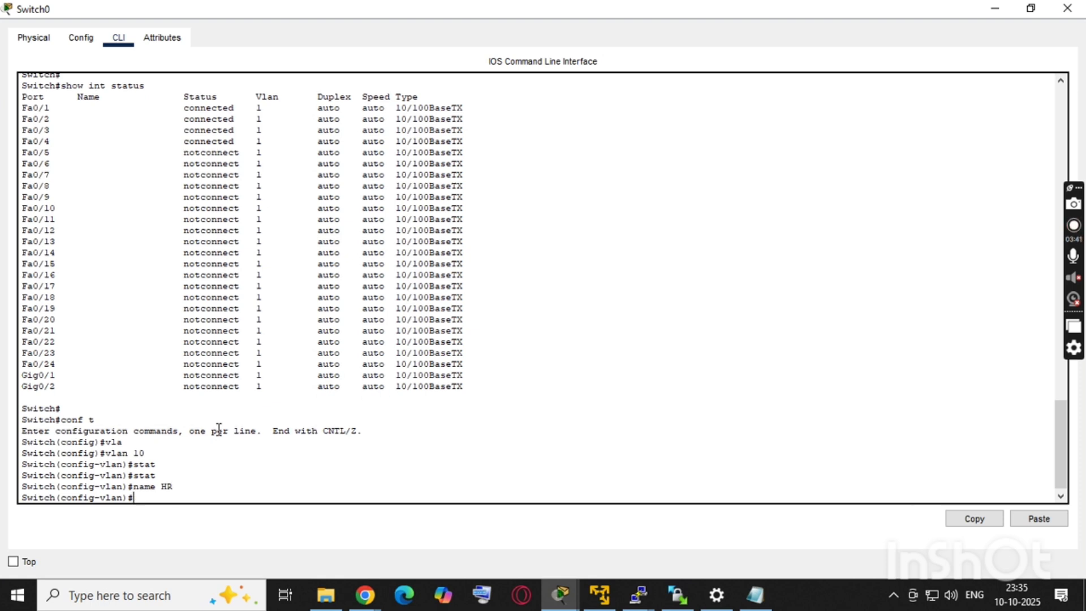
Leave VLAN 10's configuration and create VLAN 20 on Switch0.
type("exit")
key("Return")
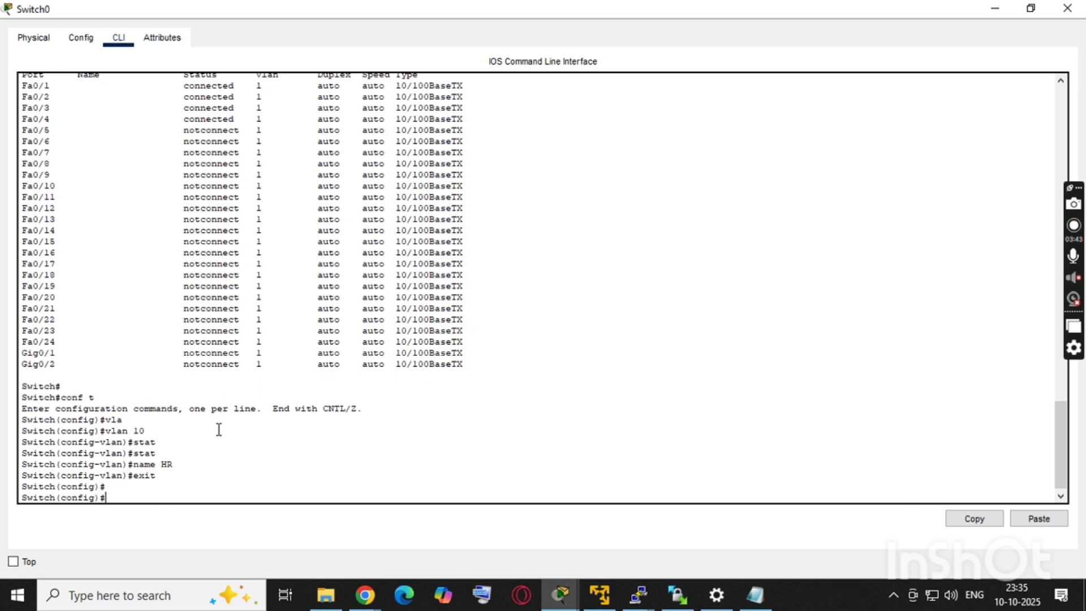
type("exit")
key("Up")
key("Up")
key("Up")
key("Up")
key("Up")
key("BackSpace")
type("20")
key("Return")
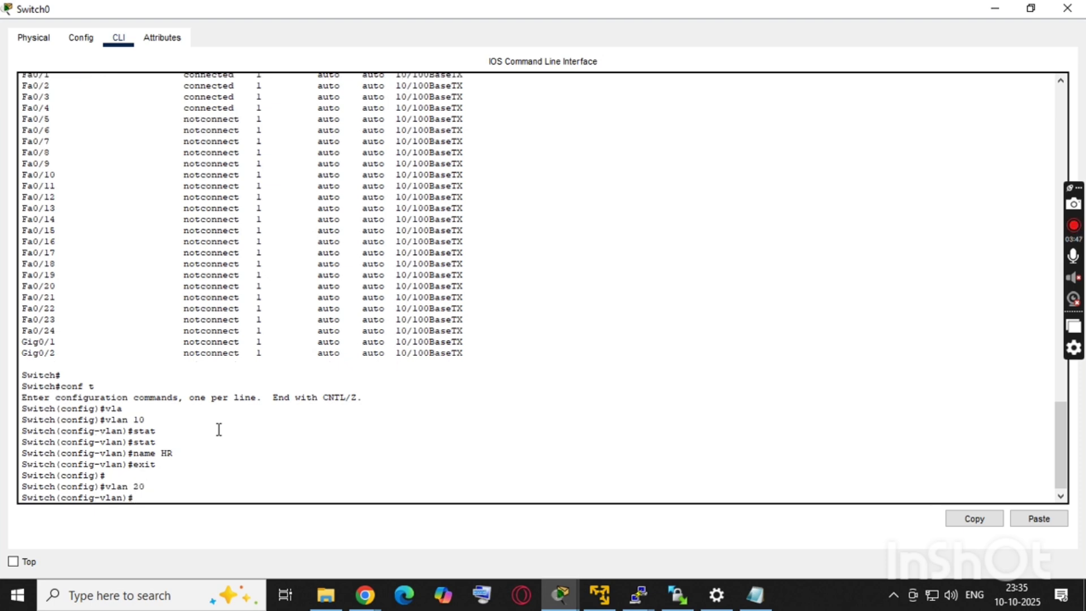
Assign the name IT to VLAN 20 and exit to global configuration mode.
type("IT")
key("Left")
key("Left")
type("name")
key("Return")
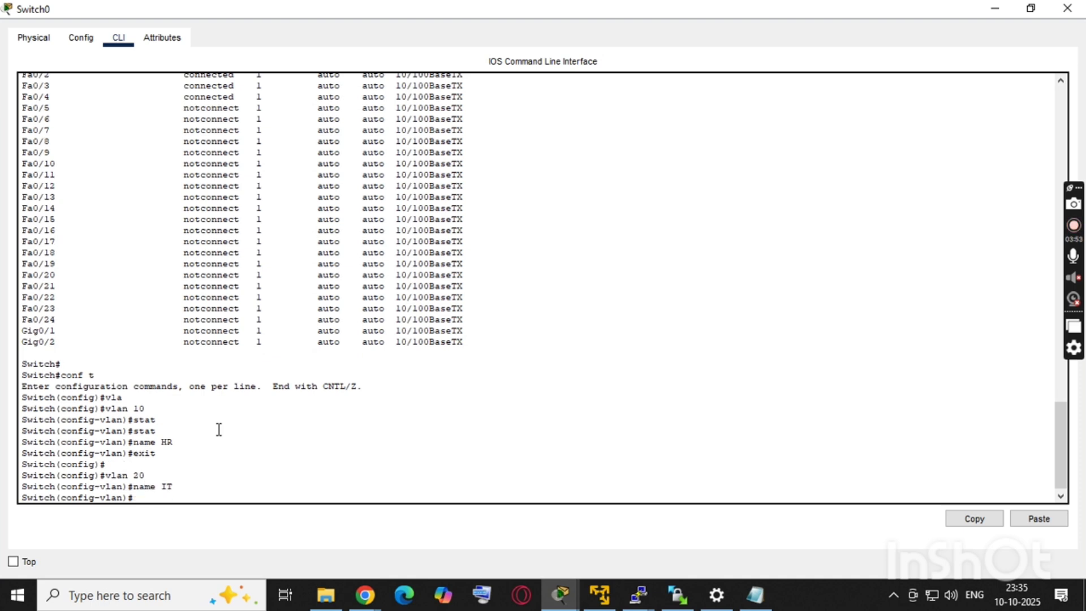
type("exit")
key("Return")
key("Return")
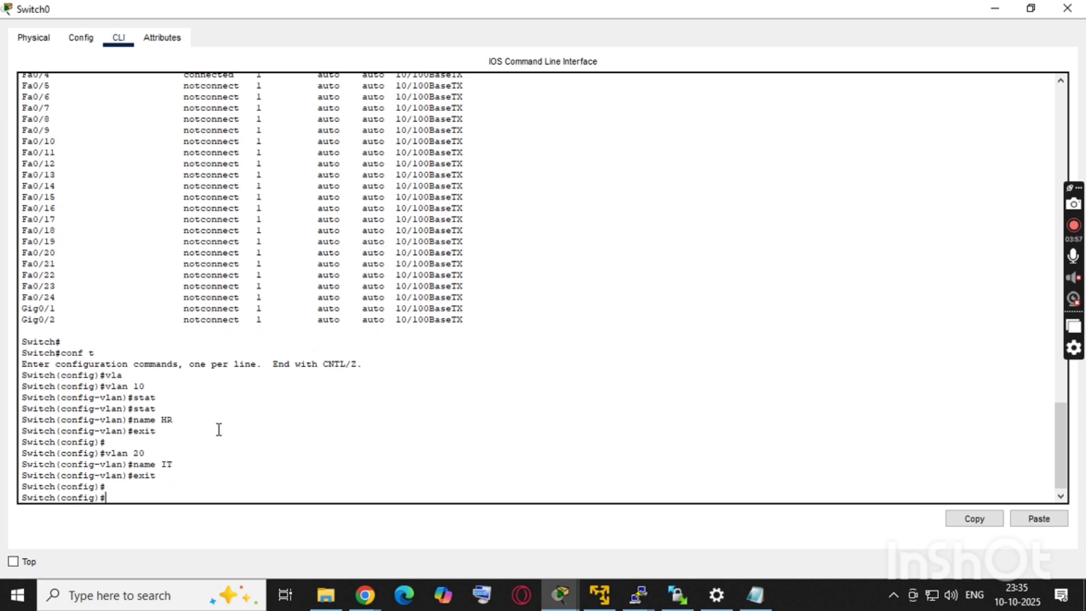
Enter the configuration of interface Fa0/1 and set it to access mode with switchport mode access.
type("int")
right_click(150, 418)
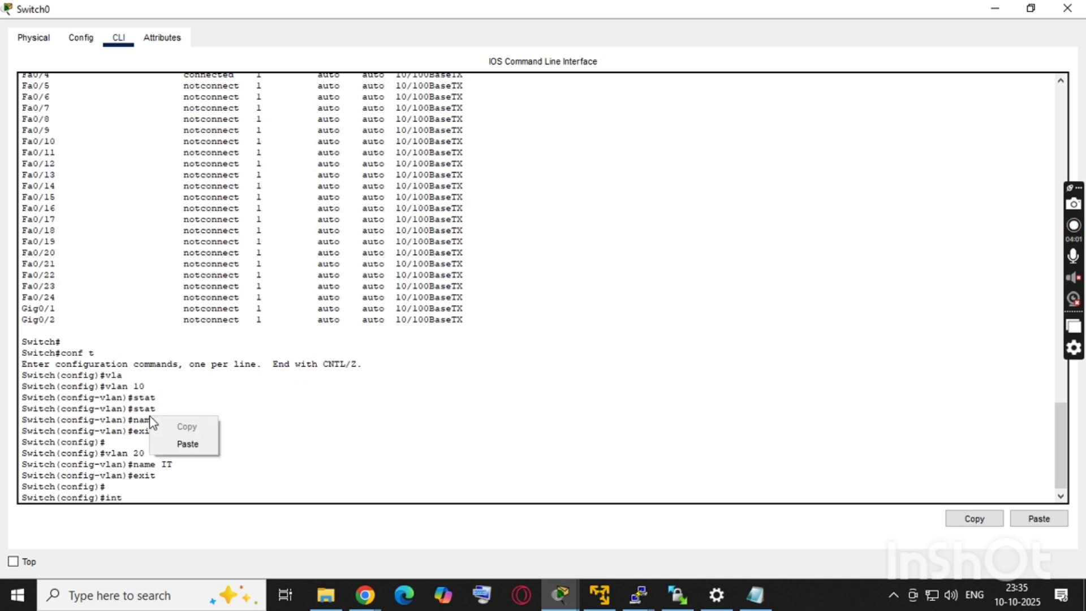
left_click(171, 439)
key("Return")
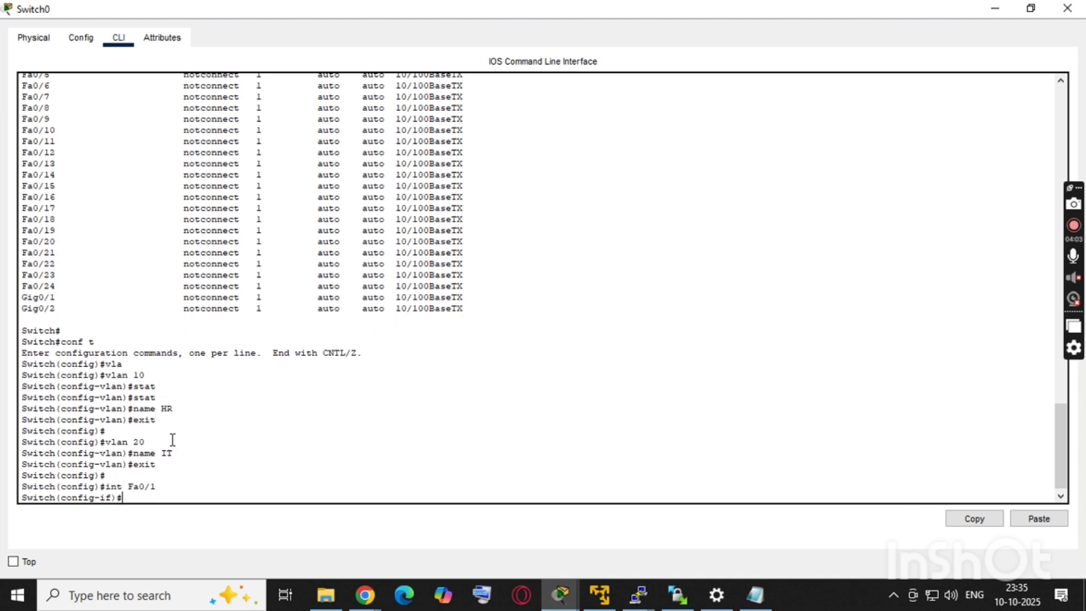
type("sw")
key("Tab")
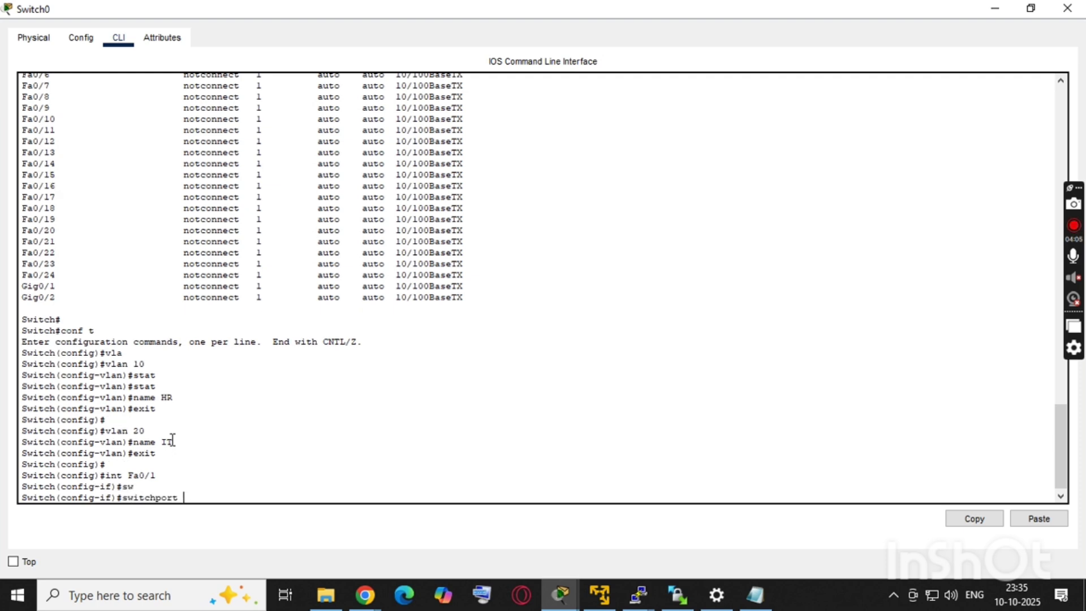
type("mode acc")
key("Tab")
key("Return")
Assign interface Fa0/1 to VLAN 10 with switchport access vlan 10.
type("sw")
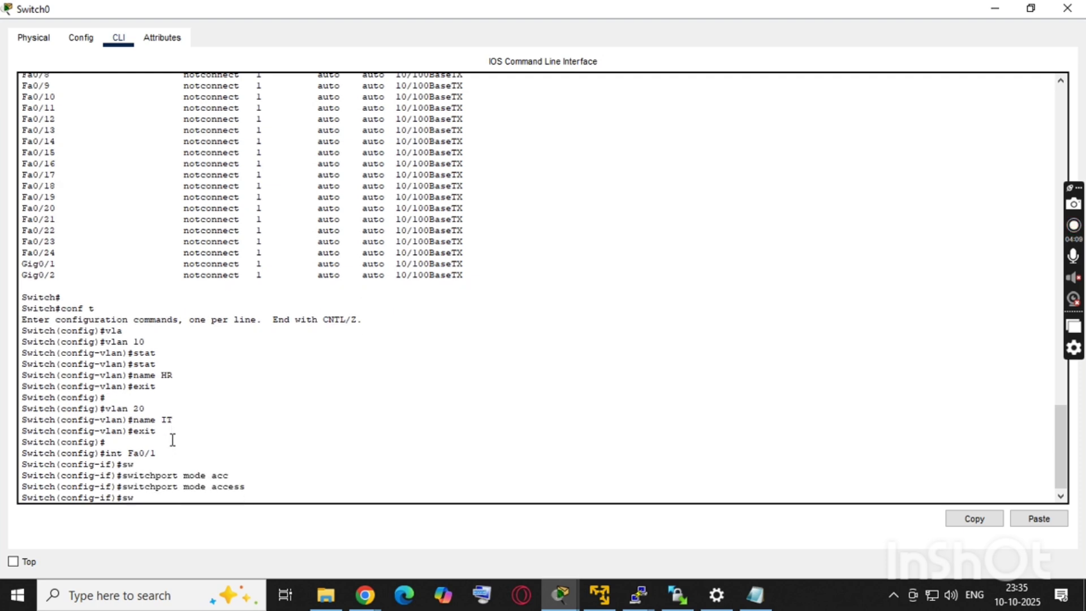
key("Tab")
type("acc")
key("Tab")
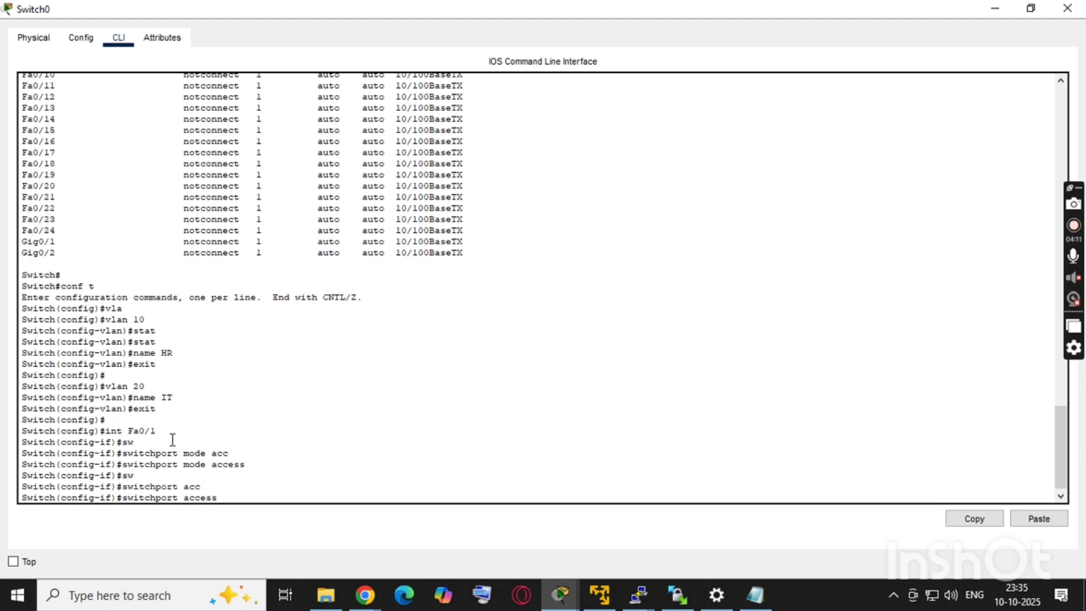
type("vl")
type("a")
key("Tab")
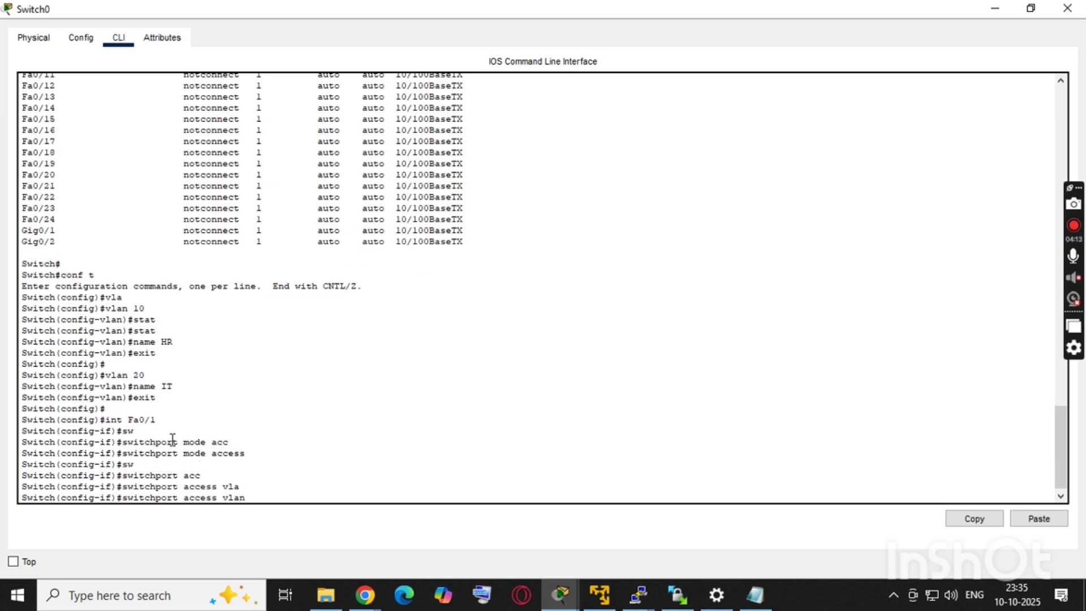
type("10")
key("Return")
Enable interface Fa0/1 with no shutdown and exit its configuration.
type("no shu")
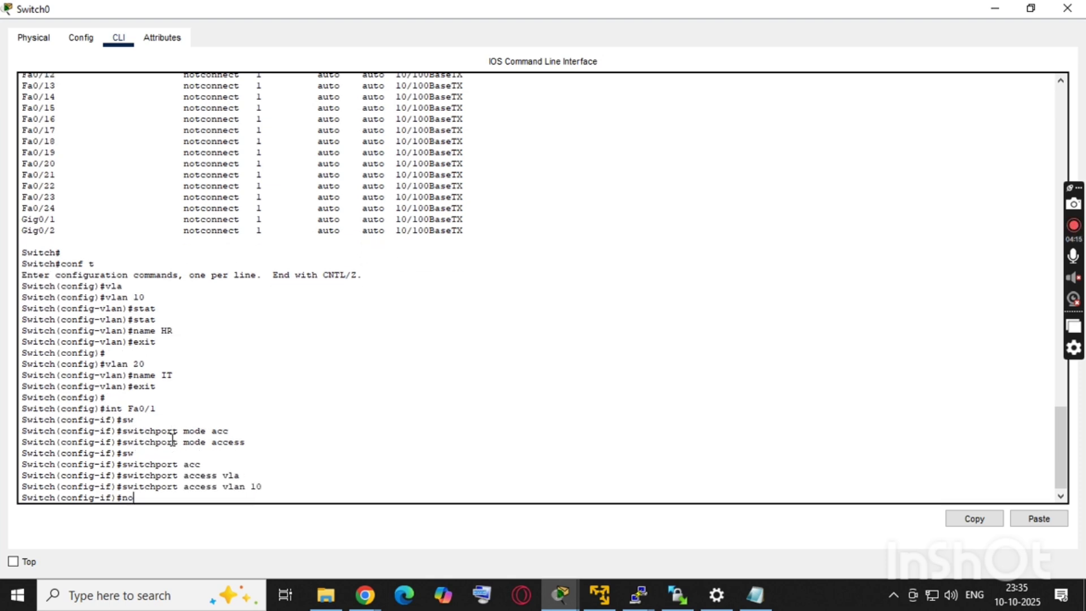
key("Tab")
key("Return")
type("exit")
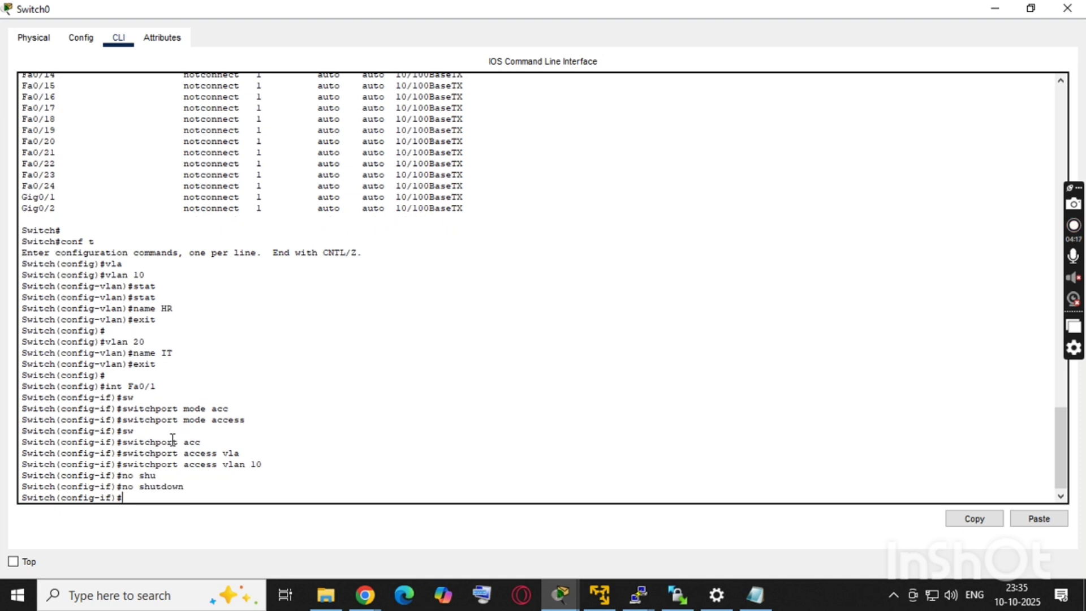
key("Return")
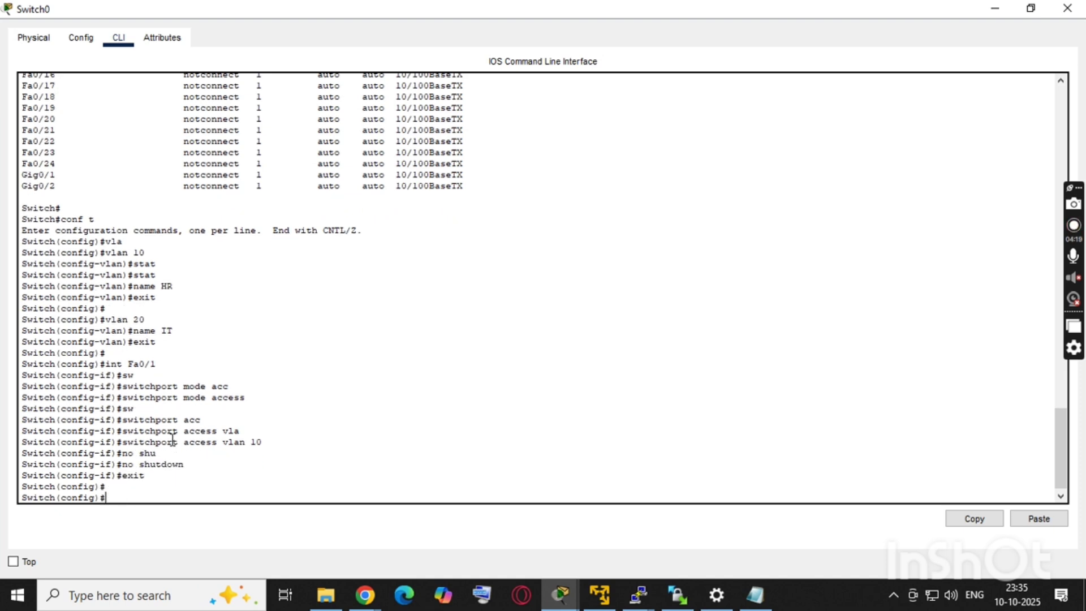
Enter the configuration of interface Fa0/2 and assign it to VLAN 10 with switchport access vlan 10.
key("Up")
key("Up")
key("Up")
key("Up")
key("Up")
type("2")
key("Return")
key("Up")
key("Up")
key("Up")
key("Up")
key("Up")
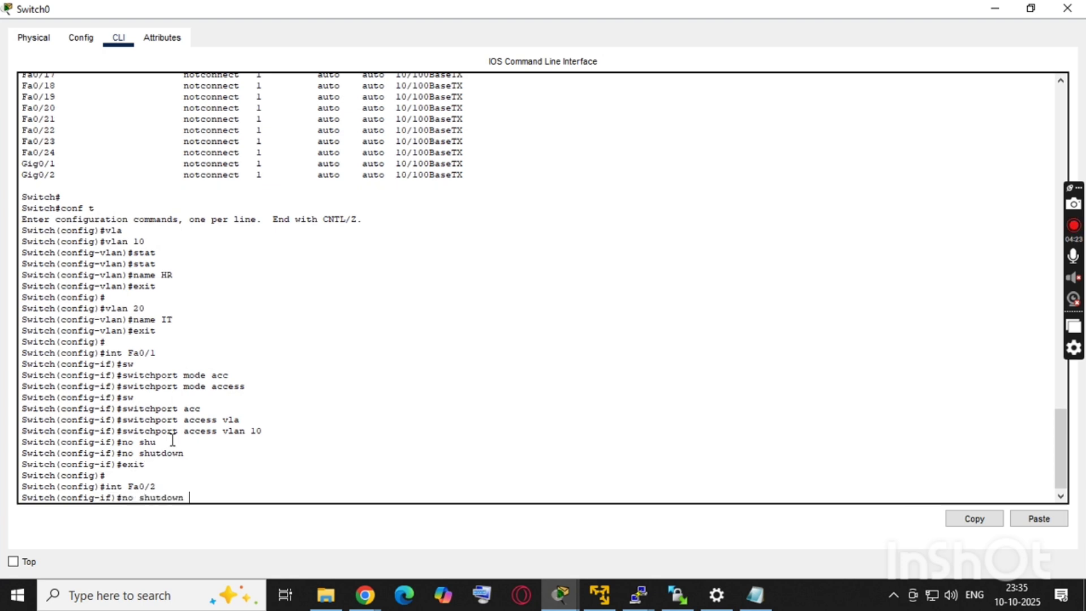
key("Return")
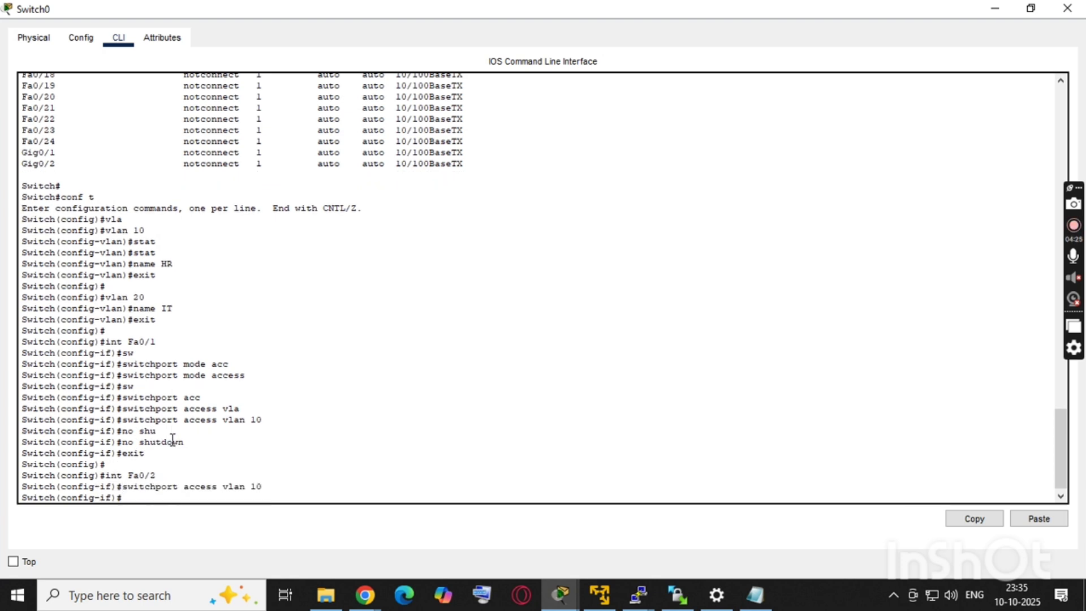
Set interface Fa0/2 to access mode with switchport mode access.
key("Up")
key("Up")
key("Up")
key("Down")
key("Down")
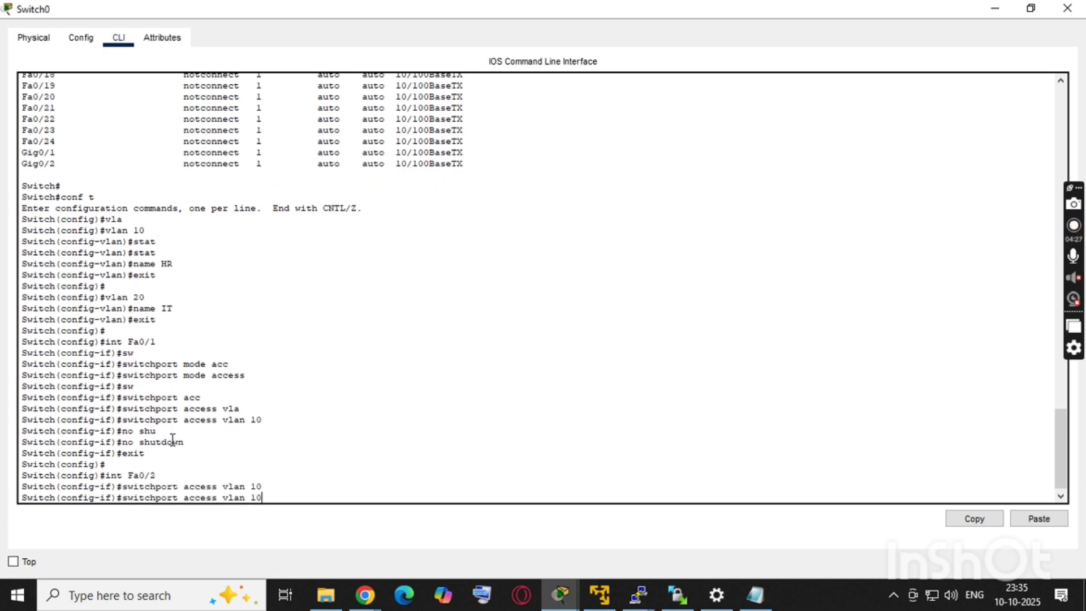
key("Up")
key("Return")
Enable interface Fa0/2 with no shutdown and exit to global configuration mode.
key("Up")
key("Up")
key("Up")
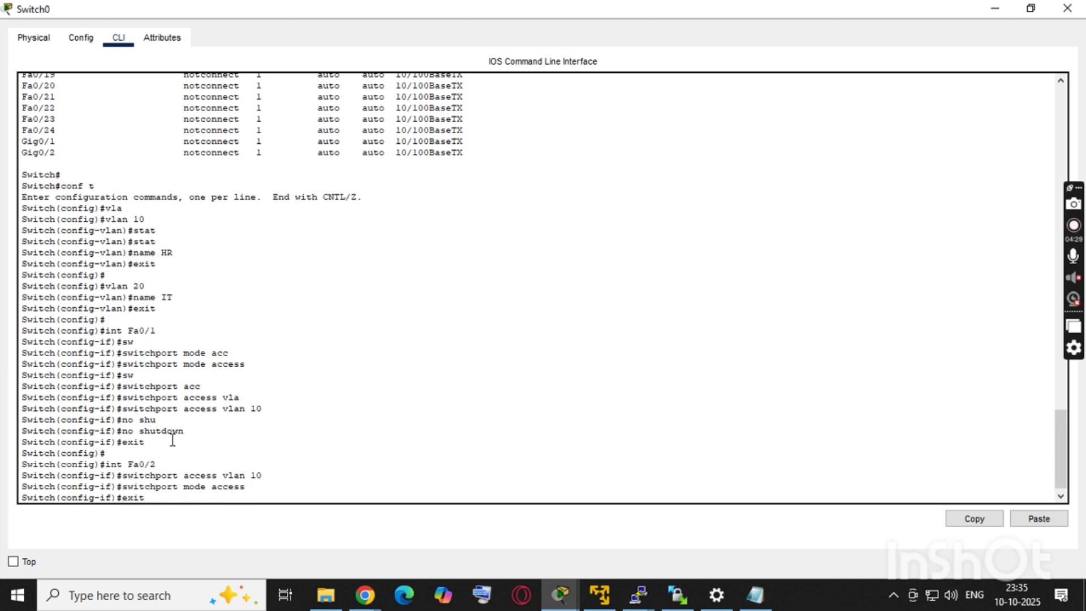
key("Up")
key("Up")
key("Down")
key("Down")
key("Return")
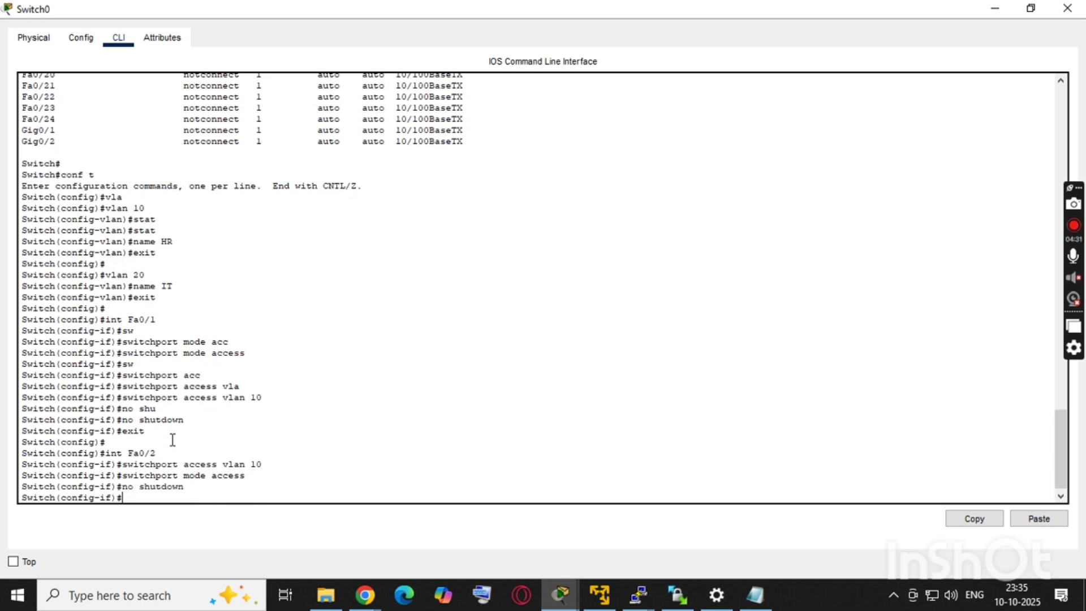
type("exit")
key("Return")
key("Return")
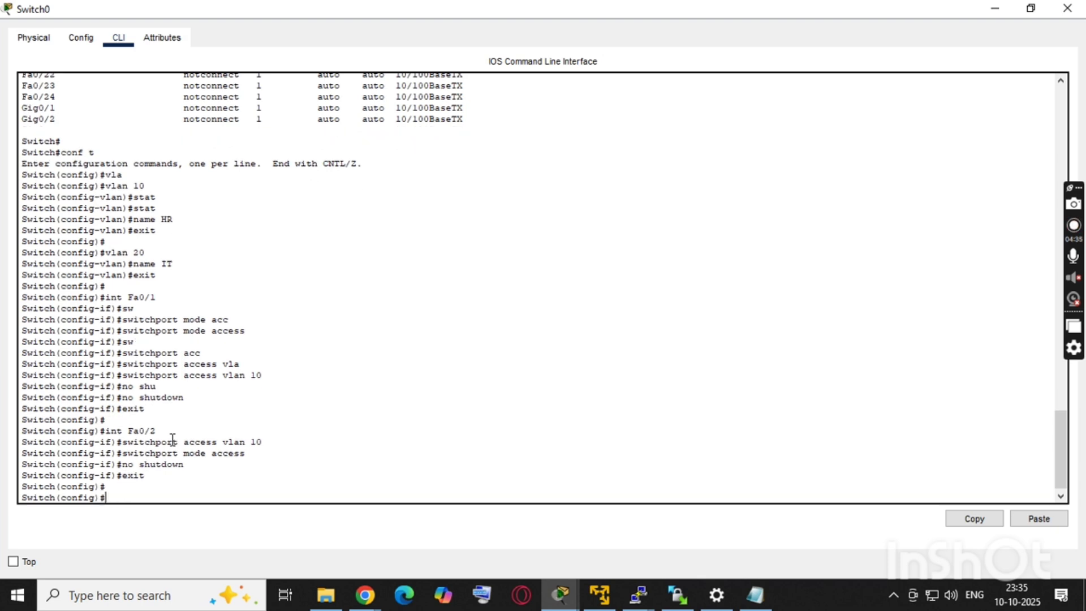
Enter the configuration of interface Fa0/3 and set it to access mode with switchport mode access.
key("Up")
key("Up")
key("Up")
key("Up")
key("Up")
key("BackSpace")
type("3")
key("Return")
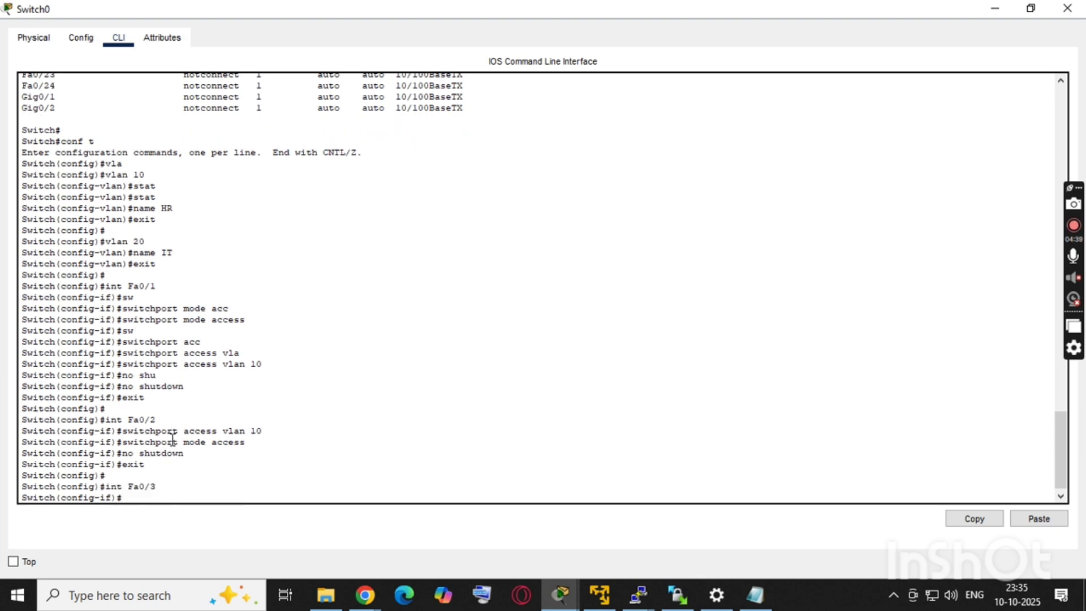
key("Up")
key("Up")
key("Up")
key("Up")
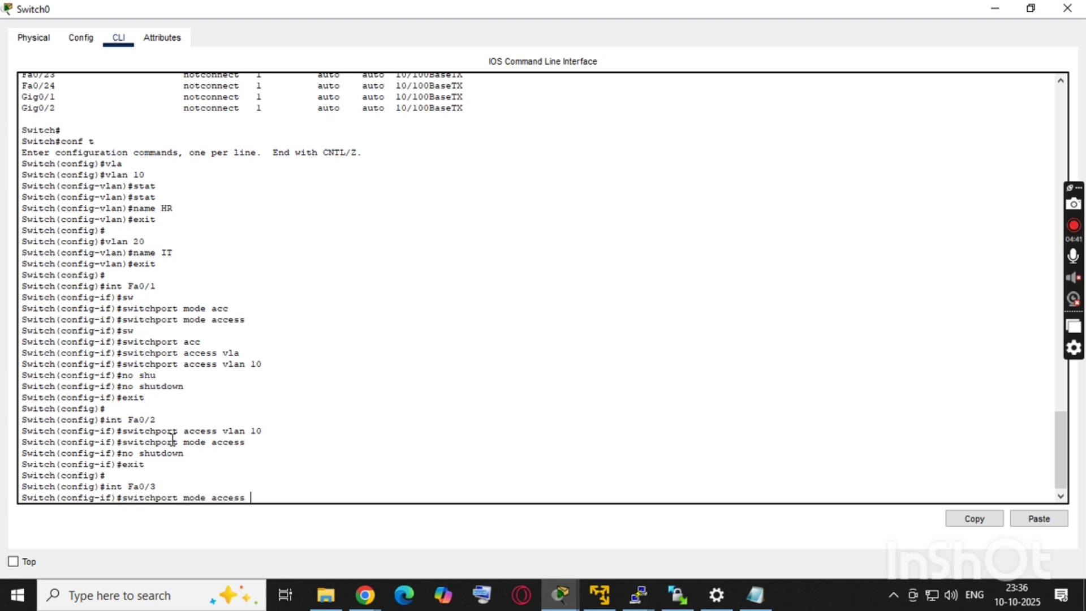
key("Return")
Assign interface Fa0/3 to VLAN 11 with switchport access vlan 11.
key("Up")
key("Down")
type("switchport mode access")
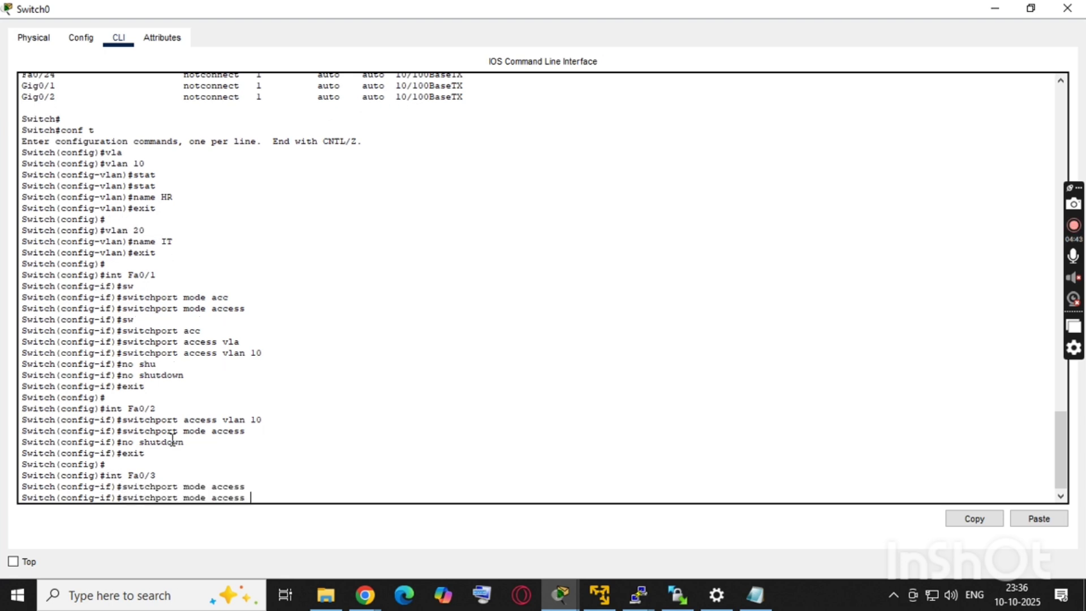
key("Up")
key("Up")
key("Up")
key("Up")
key("Up")
key("Up")
key("BackSpace")
key("BackSpace")
type("11")
key("Return")
Assign interface Fa0/3 to VLAN 20 with switchport access vlan 20.
key("Up")
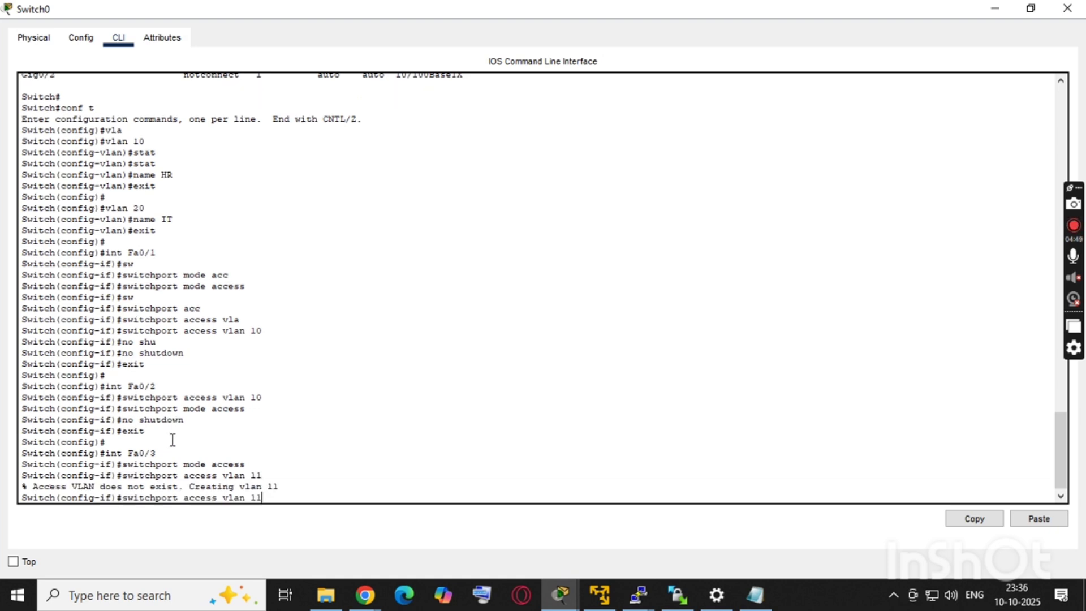
key("BackSpace")
key("BackSpace")
type("20")
key("Return")
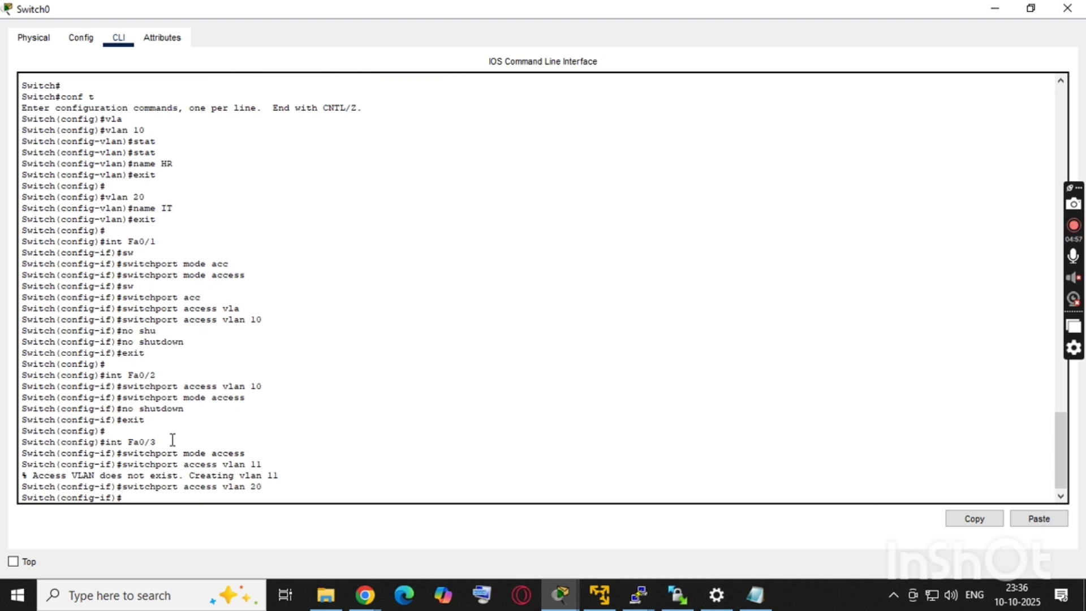
Enable interface Fa0/3 with no shutdown and exit its configuration.
type("no shu")
key("Tab")
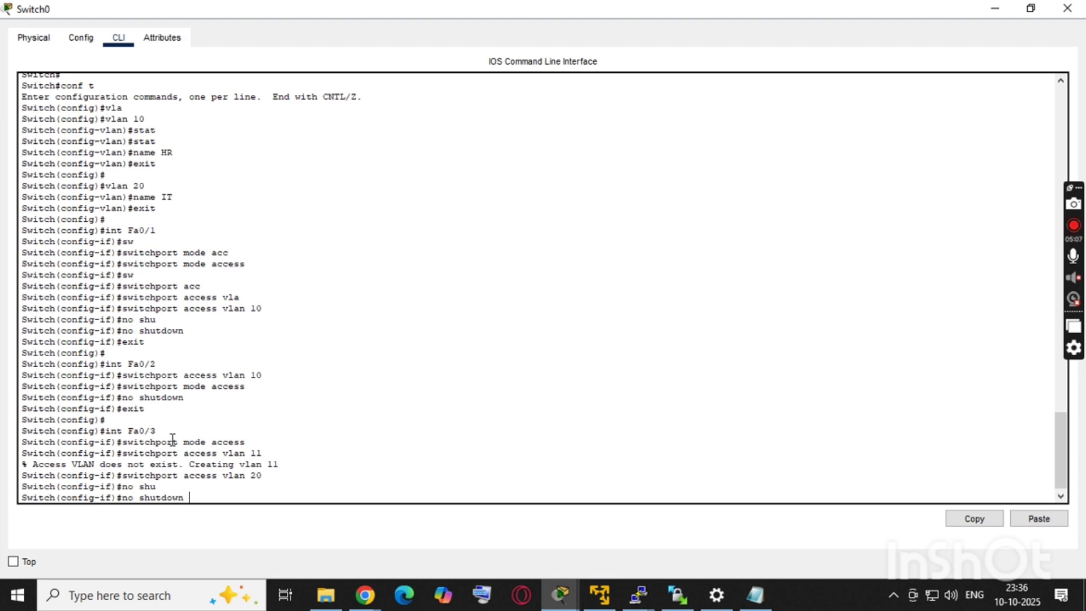
key("Return")
type("exi")
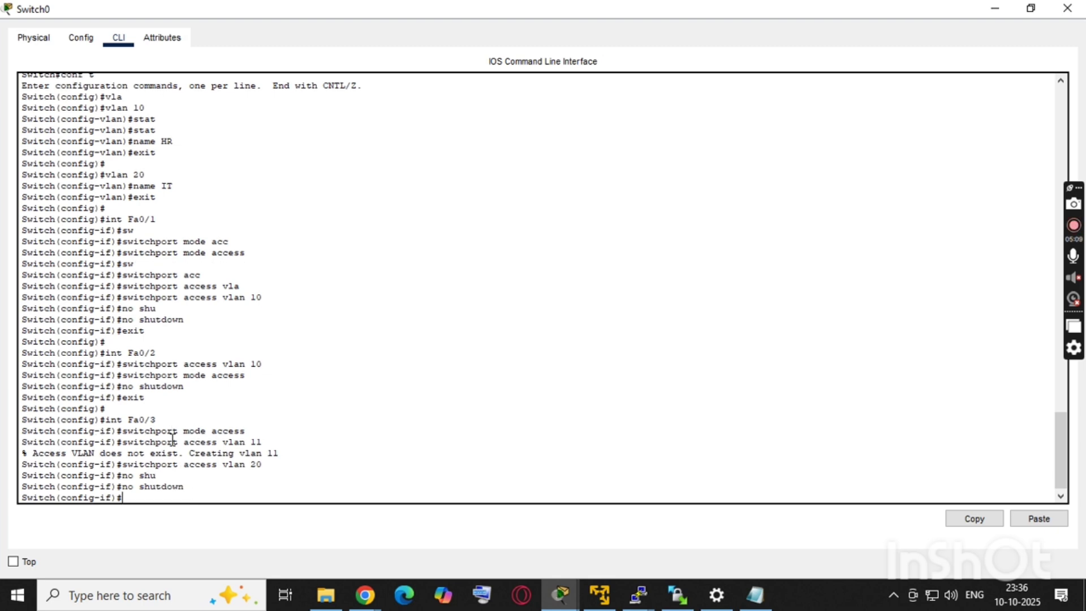
type("t")
key("Return")
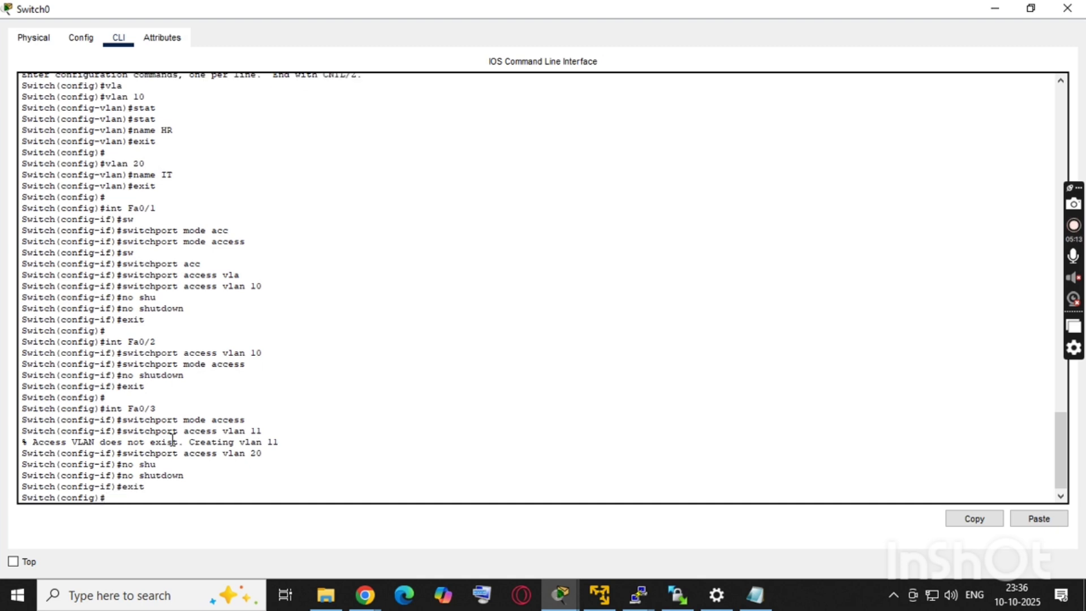
Enter the configuration of interface Fa0/4 and set it to access mode with switchport mode access.
key("Up")
key("Up")
key("Up")
key("Up")
key("Up")
key("Up")
key("Up")
key("Up")
key("Up")
key("BackSpace")
type("4")
key("Return")
key("Up")
key("Up")
key("Up")
key("Up")
key("Up")
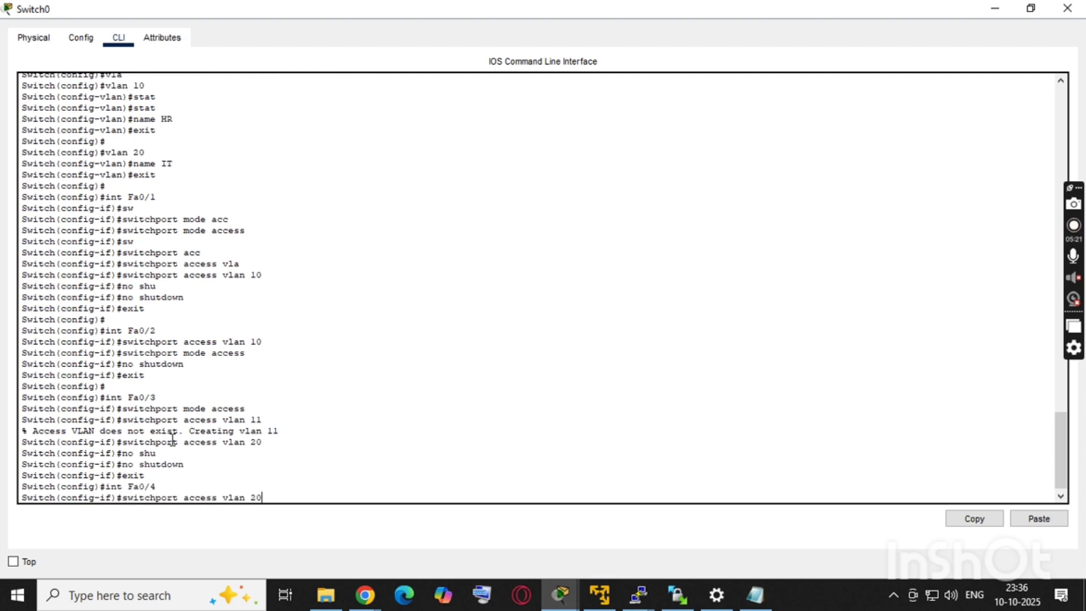
key("Up")
key("Down")
key("Down")
key("Up")
key("Up")
key("Up")
key("Return")
Assign interface Fa0/4 to VLAN 20 with switchport access vlan 20.
key("Up")
key("Up")
key("Up")
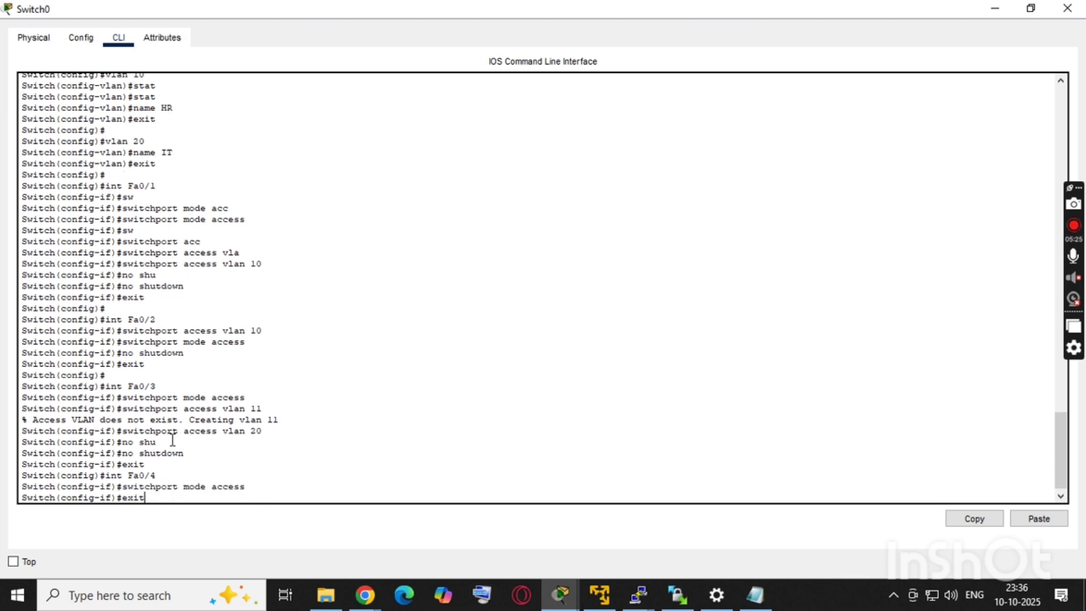
key("Up")
key("Up")
key("Up")
key("Up")
key("Down")
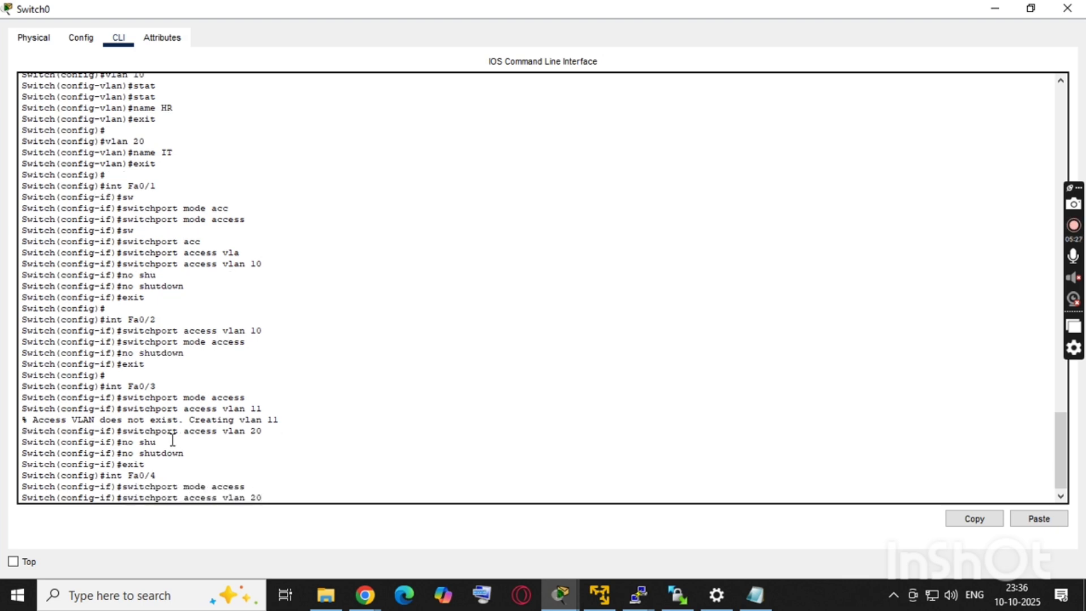
key("Return")
Enable interface Fa0/4 with no shutdown and exit to global configuration mode.
type("no shu")
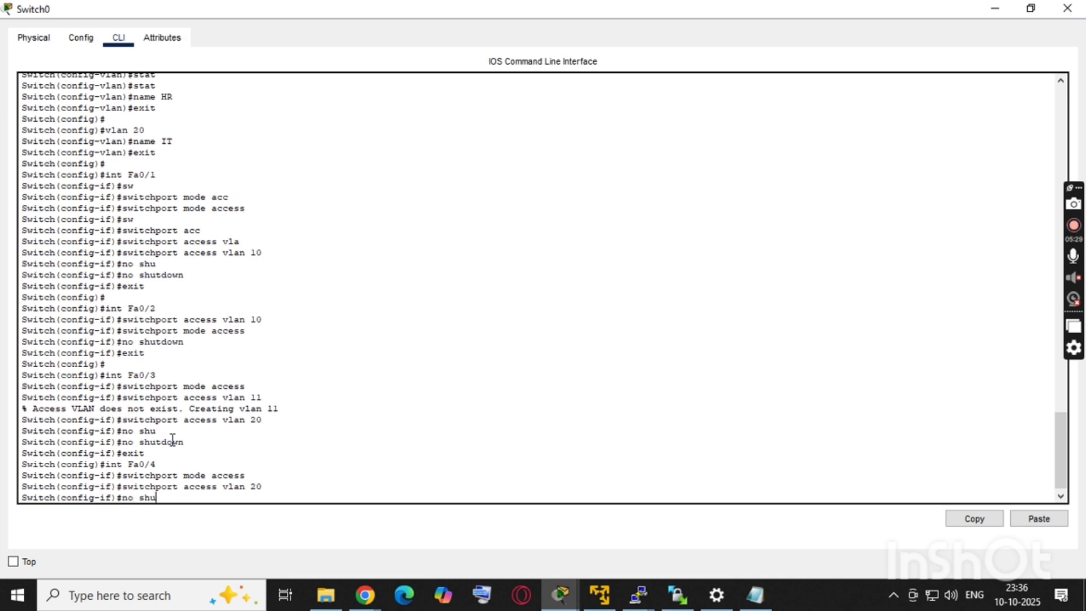
key("Tab")
key("Return")
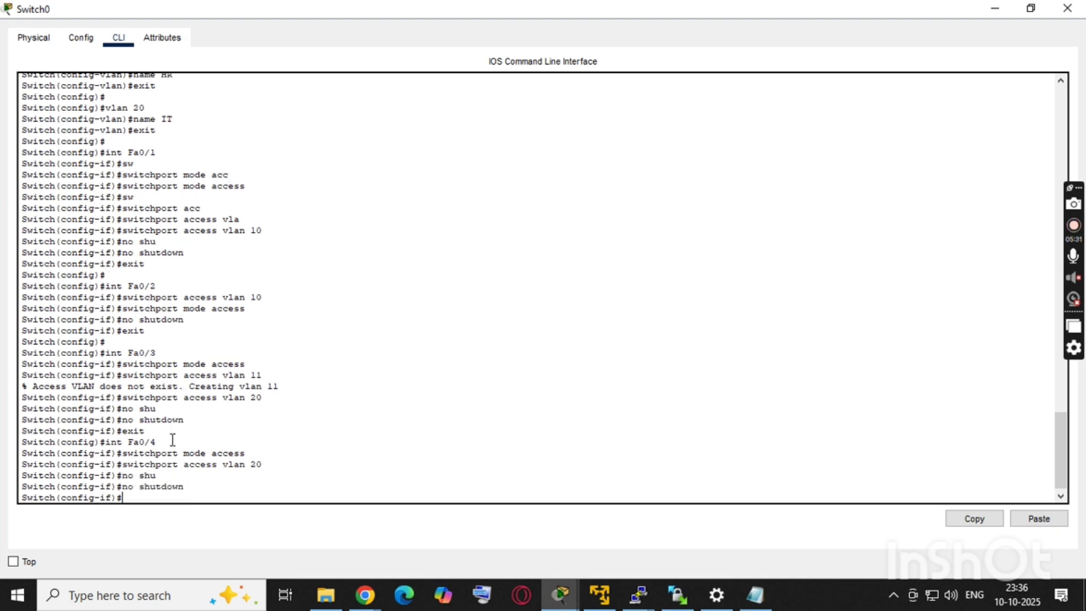
type("exit")
key("Return")
key("Return")
key("Return")
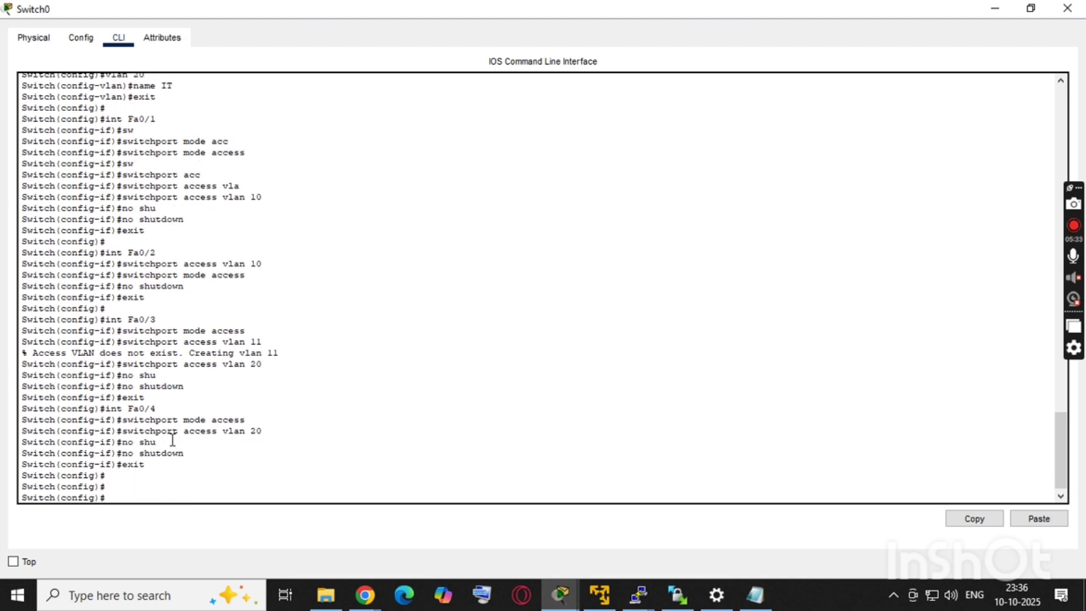
Exit global configuration mode on Switch0 to the privileged command prompt.
type("exit")
key("Return")
key("Return")
key("Return")
key("Return")
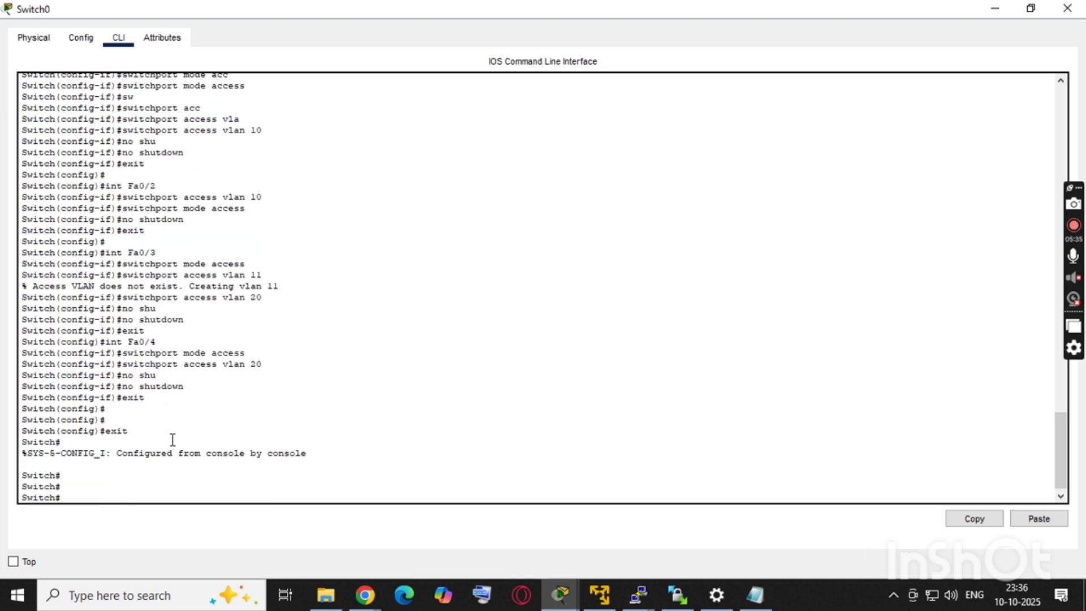
Save Switch0's running configuration with the write memory command.
type("wr")
key("Tab")
type("mem")
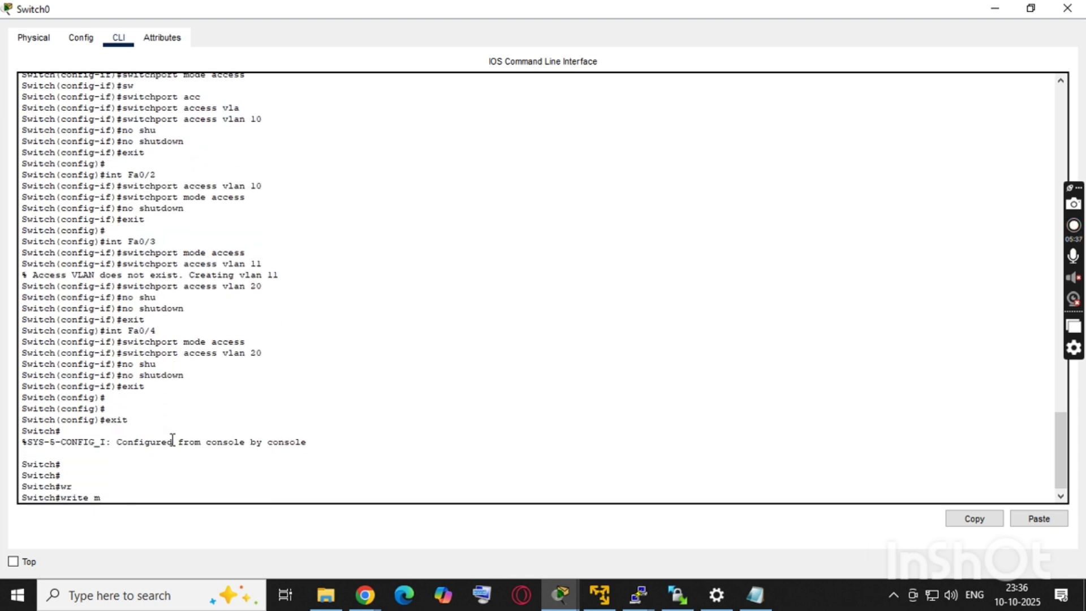
key("Tab")
key("Return")
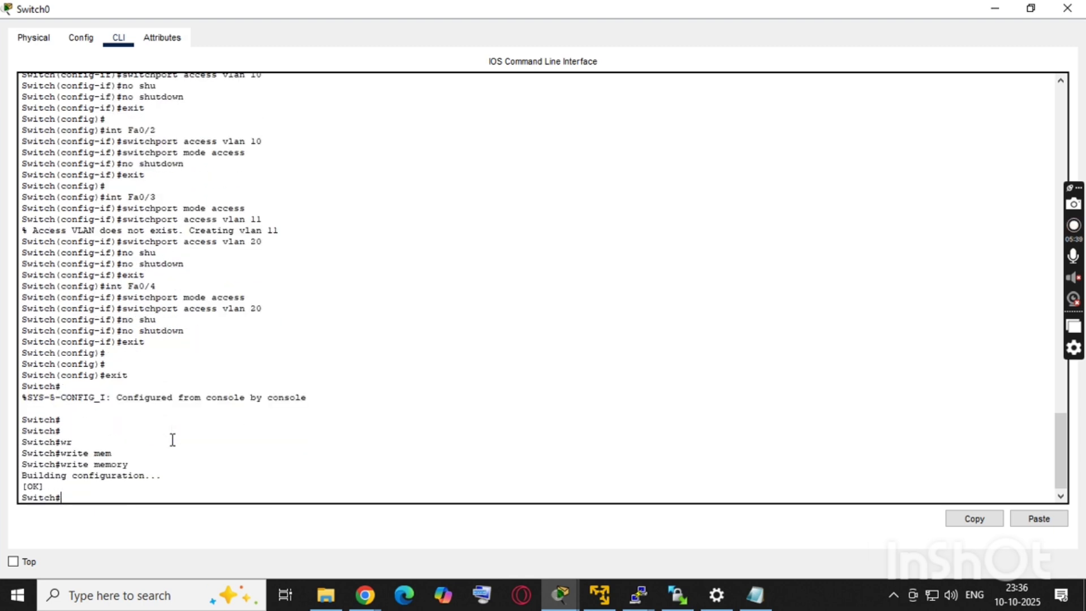
Copy the running configuration to startup-config with copy run startup-config, accepting the default destination filename.
type("copy run start")
key("Tab")
key("Return")
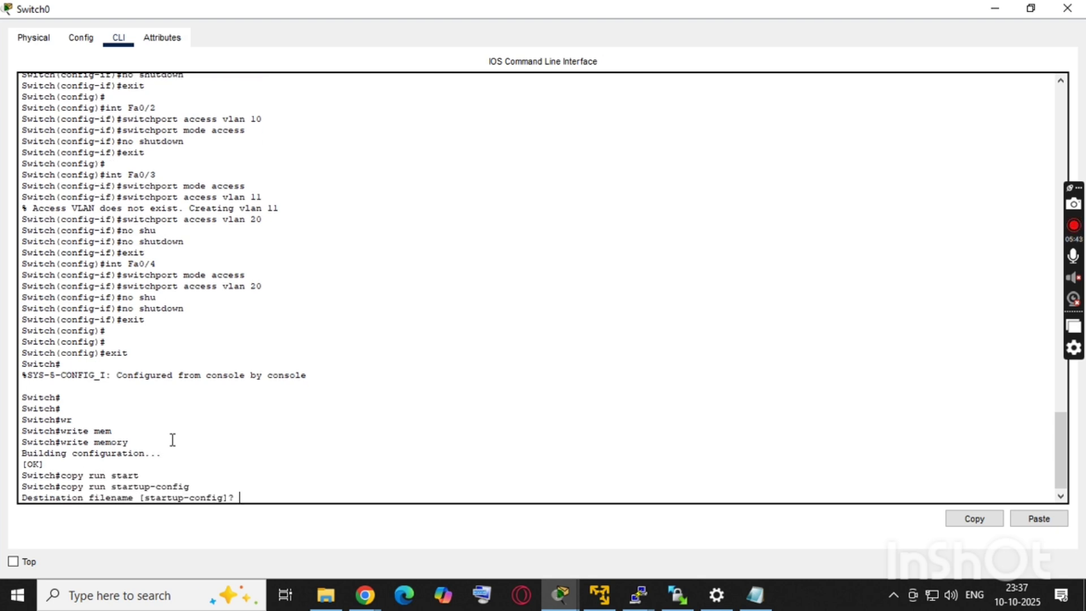
key("Return")
key("Return")
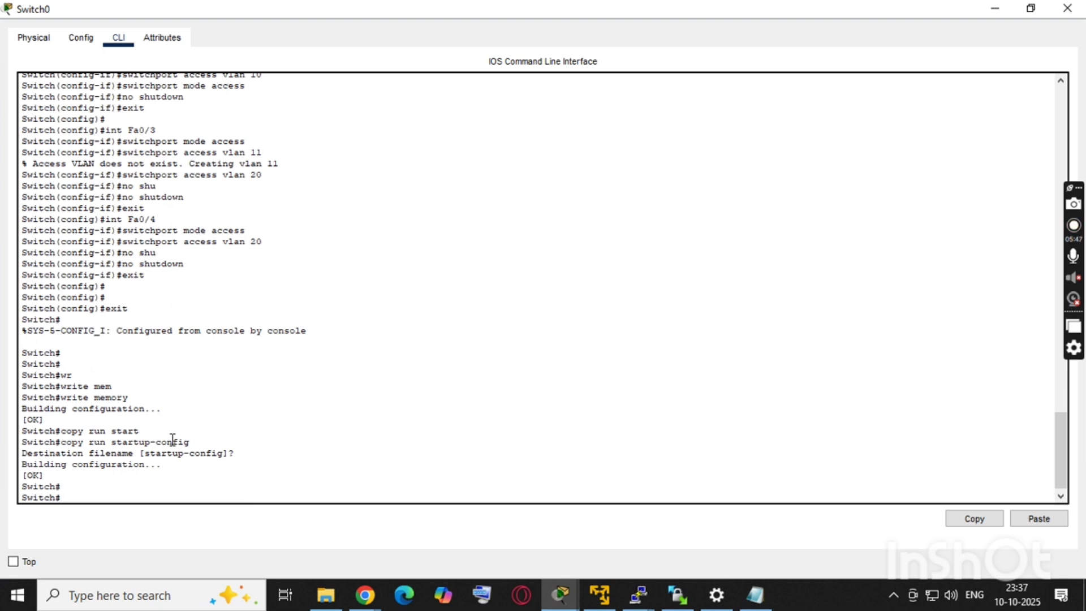
Display the running configuration with show run and examine the access mode and VLAN assignments of FastEthernet0/1 through FastEthernet0/4.
type("show run")
key("Return")
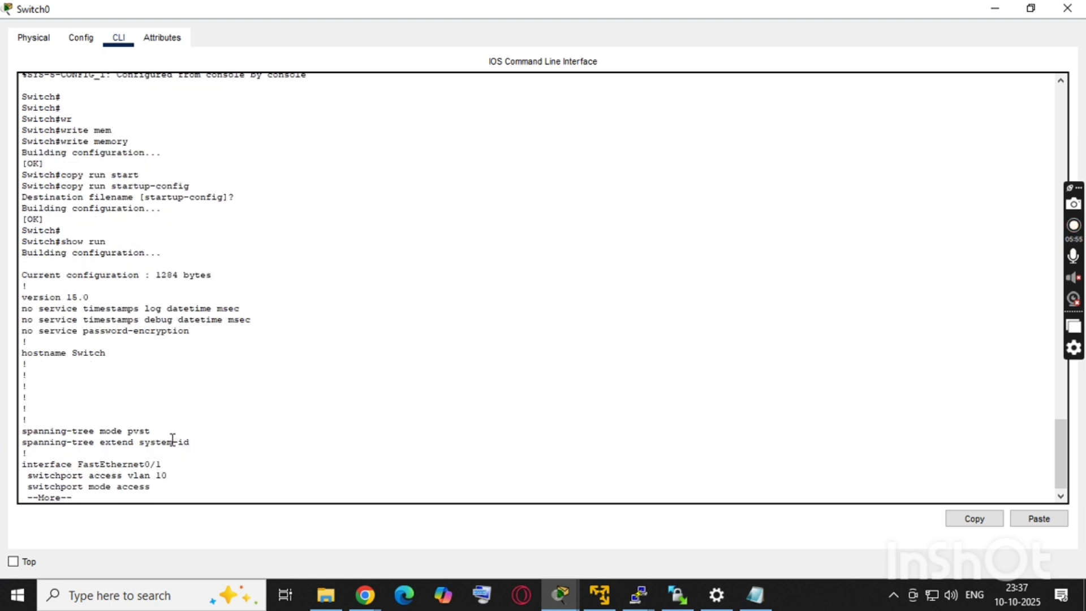
key("space")
key("space")
key("space")
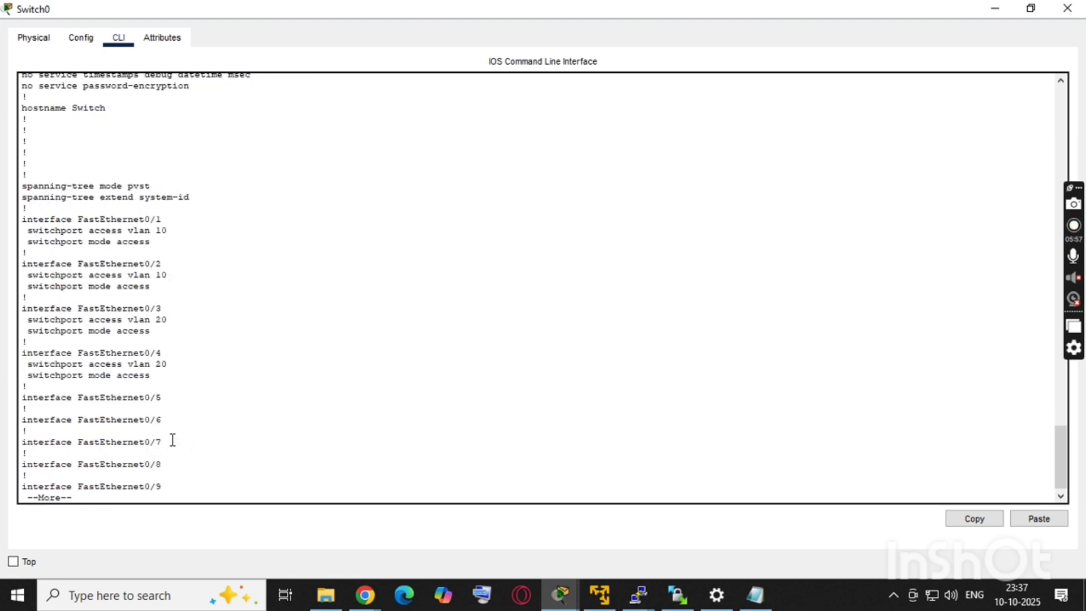
scroll(173, 440, "up", 12)
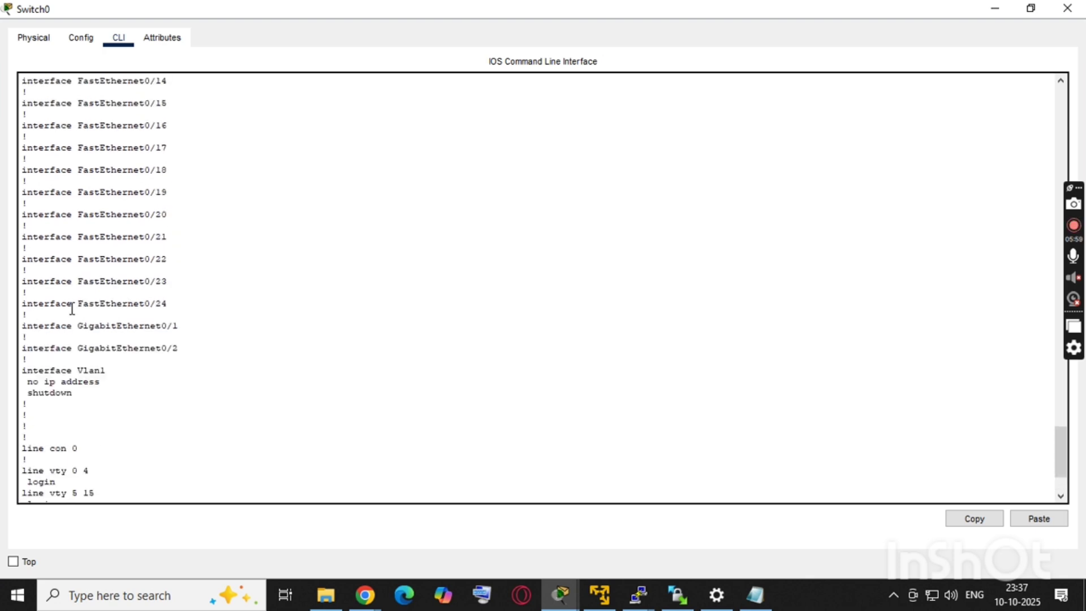
scroll(128, 363, "up", 6)
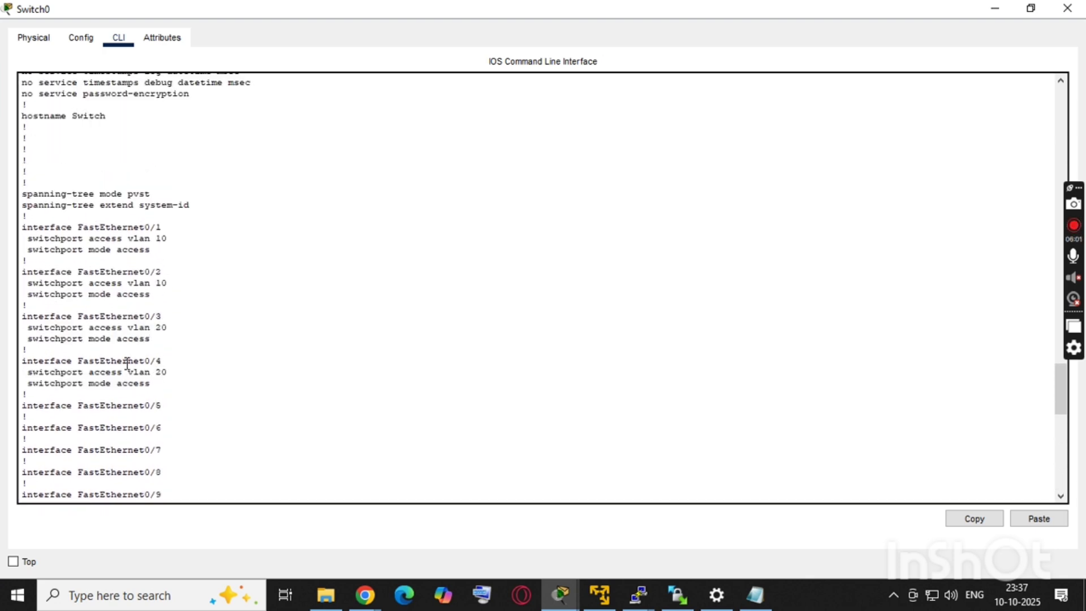
left_click_drag(22, 228, 192, 246)
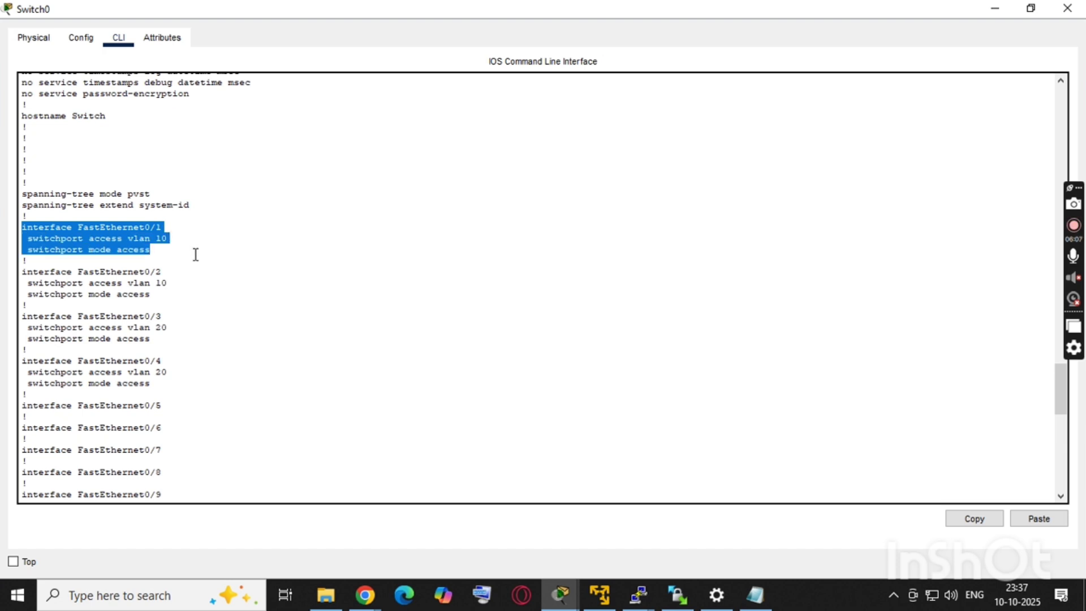
left_click(20, 272)
left_click_drag(20, 272, 168, 295)
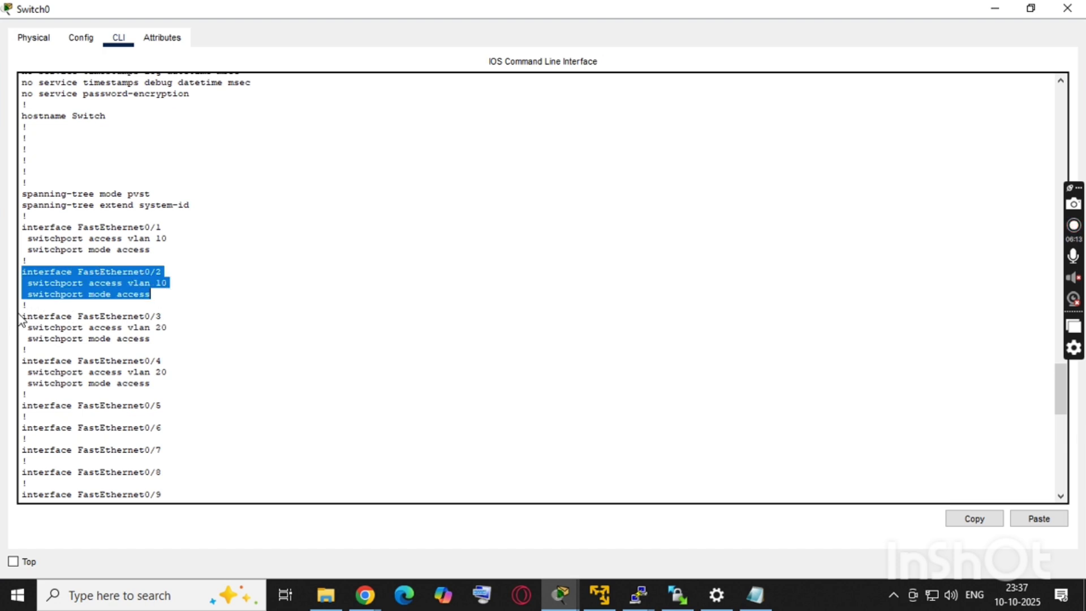
left_click_drag(21, 316, 208, 387)
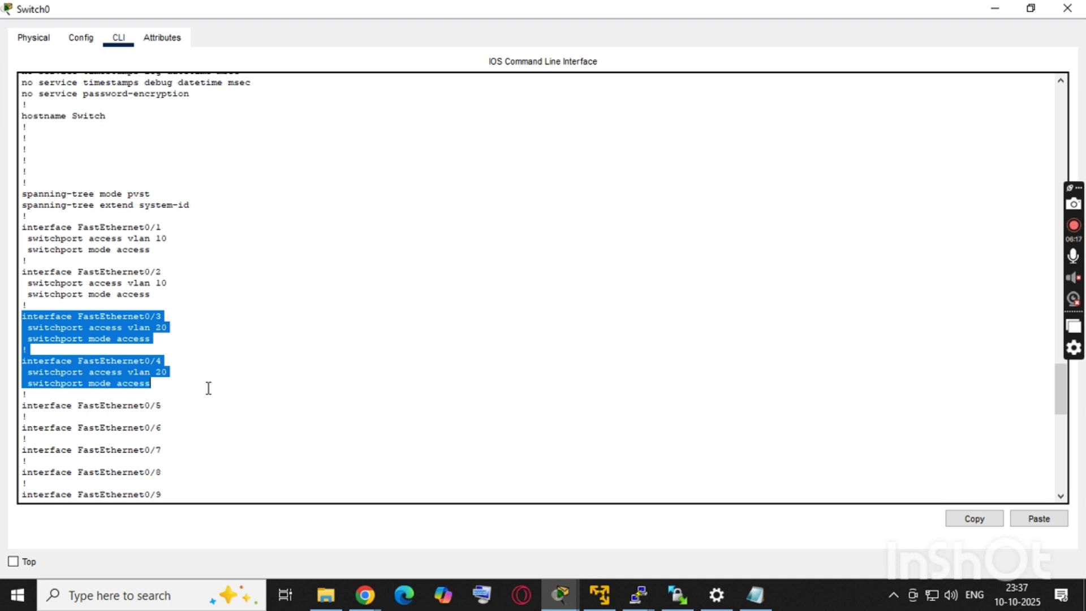
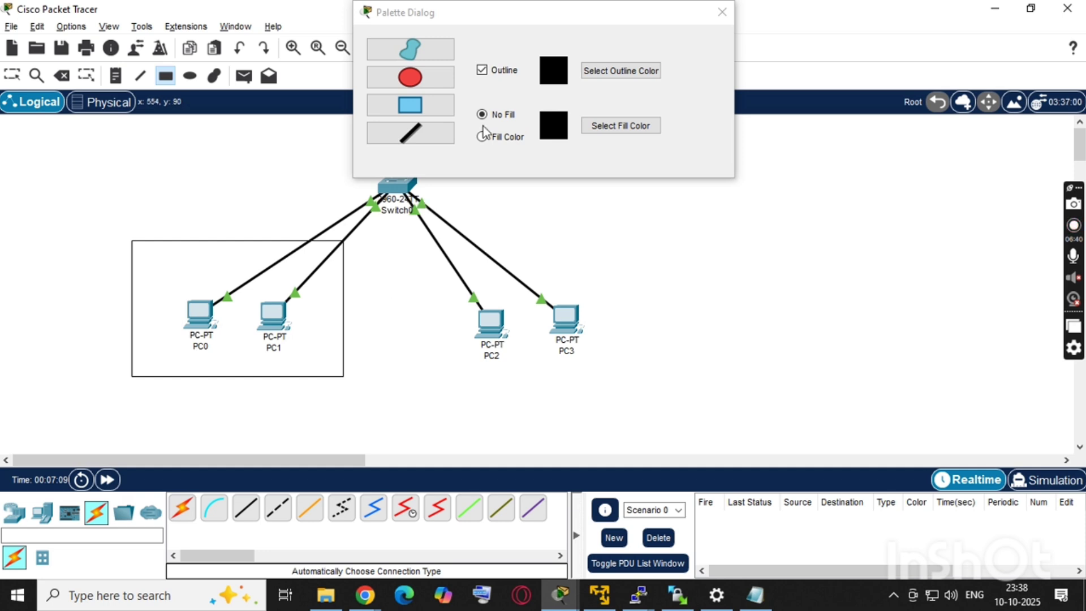
Draw an unfilled, outlined rectangle around PC2 and PC3 and close the drawing palette.
left_click_drag(418, 245, 684, 373)
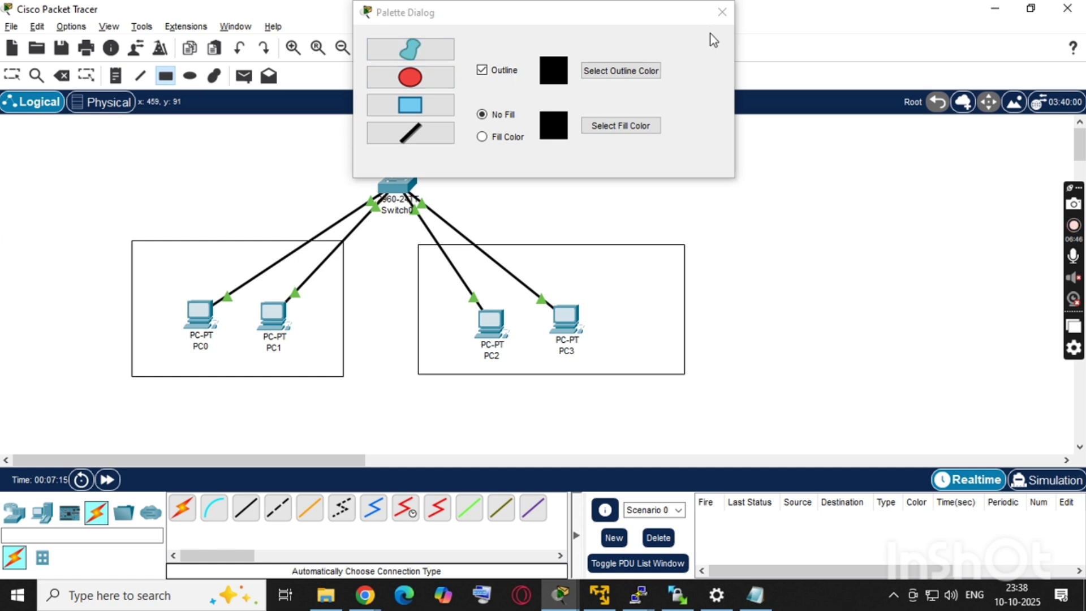
left_click(722, 12)
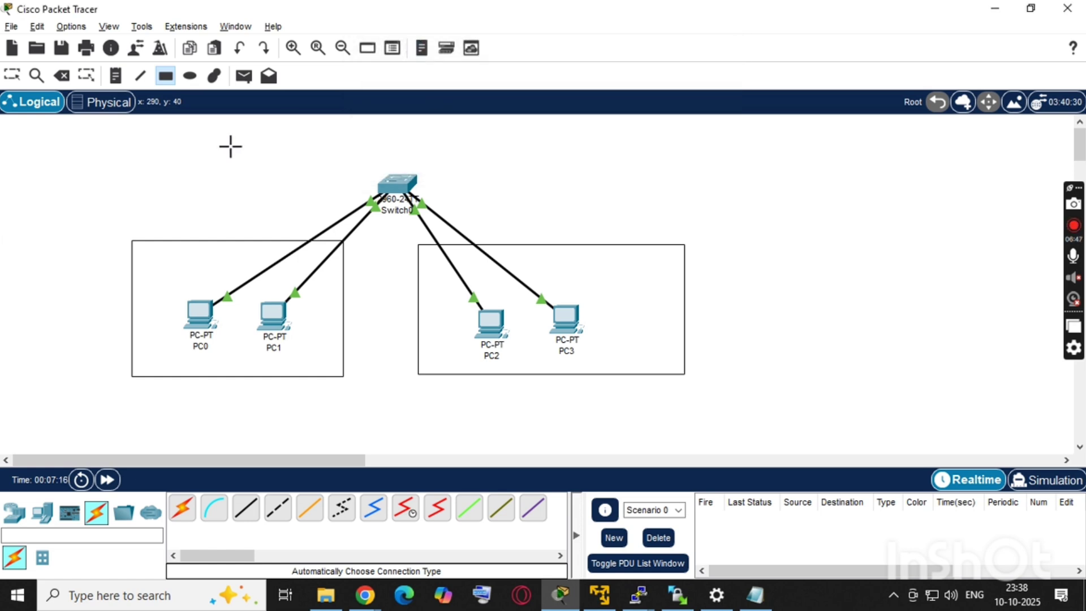
Place the note VLAN 10 inside the rectangle around PC0 and PC1 and VLAN 20 inside the one around PC2 and PC3.
left_click(117, 76)
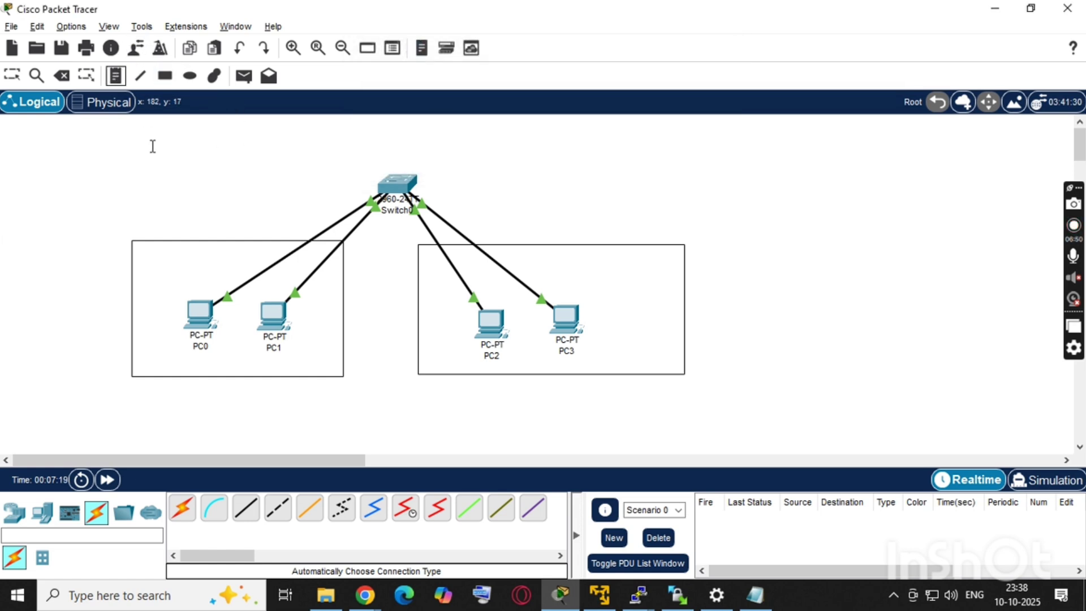
left_click(144, 254)
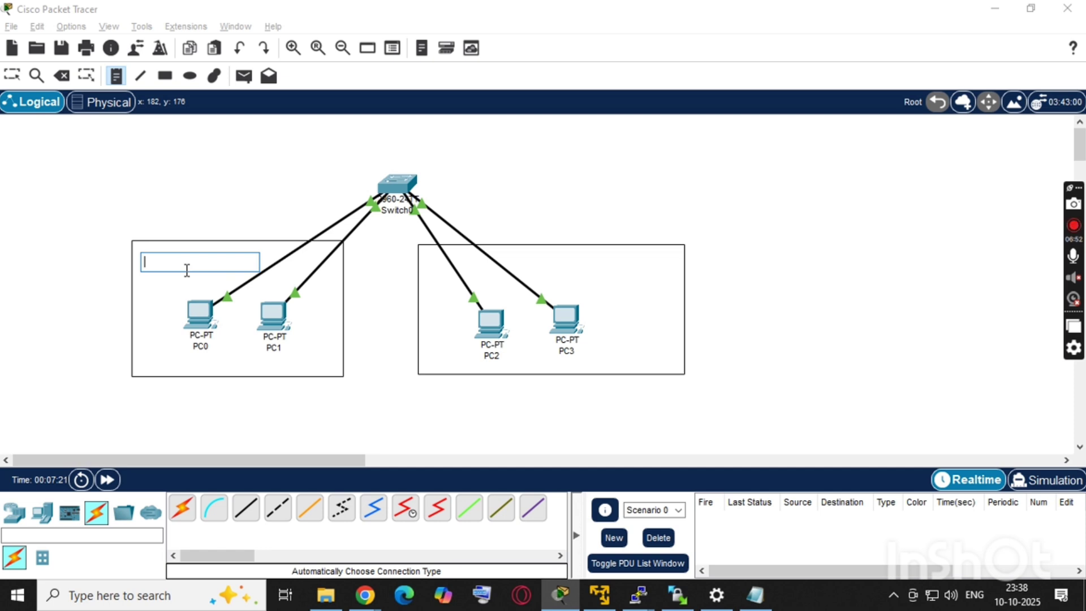
type("VLAN")
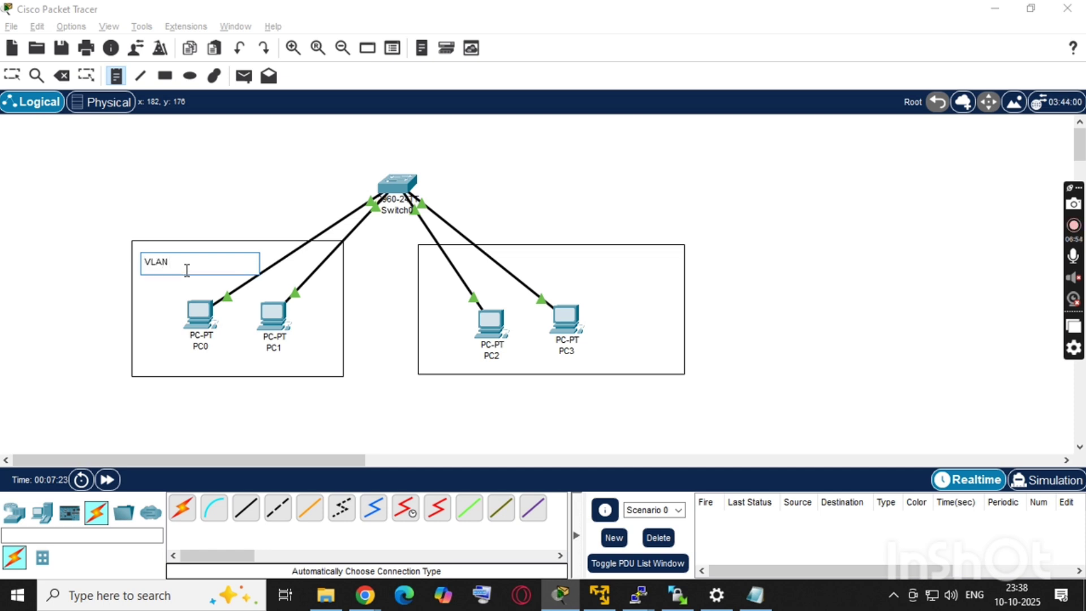
type(" 10")
left_click(573, 258)
type("VLAN")
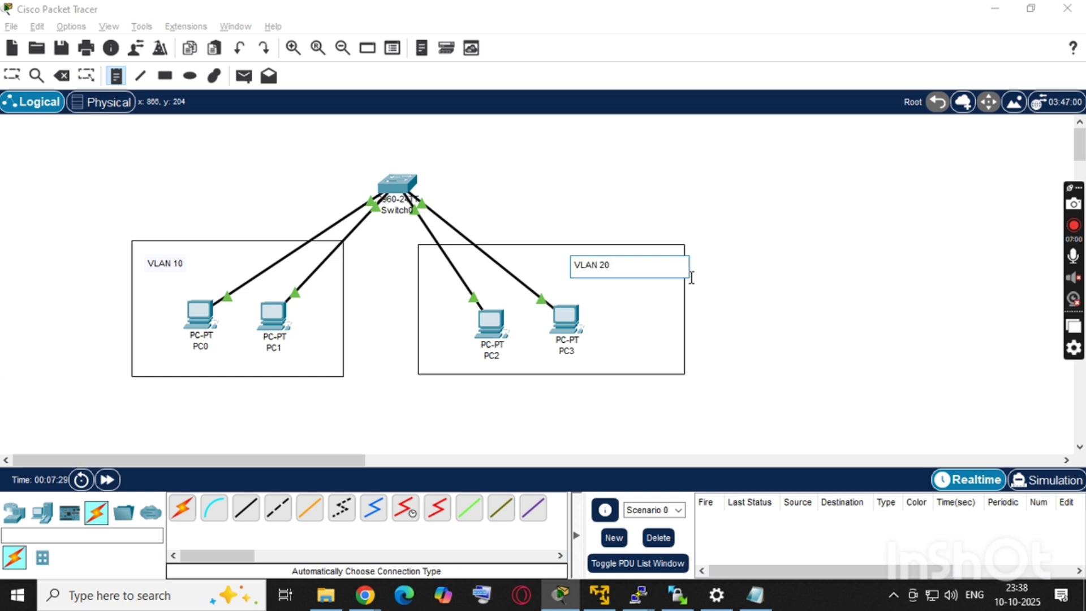
type(" 20")
left_click(702, 277)
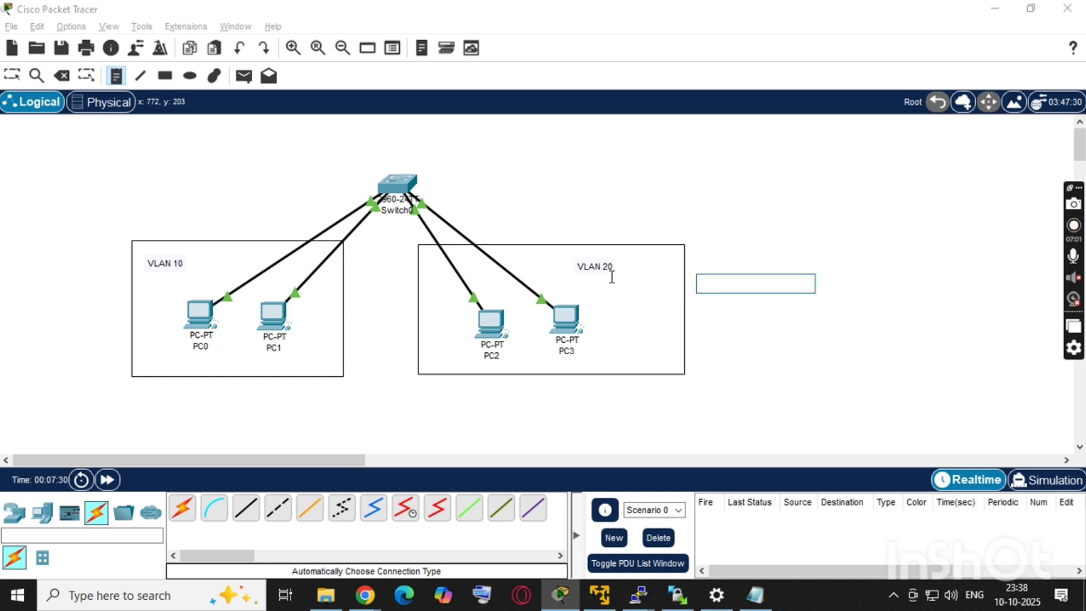
left_click(112, 76)
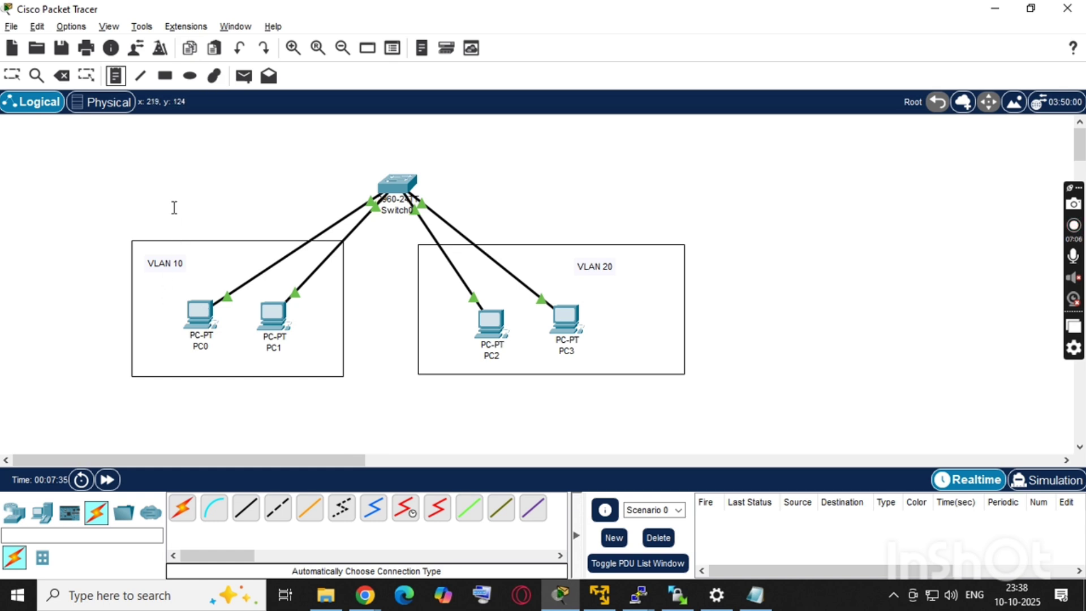
Check PC0's IP address and place the note 192.168.10.2 below PC0.
left_click(13, 76)
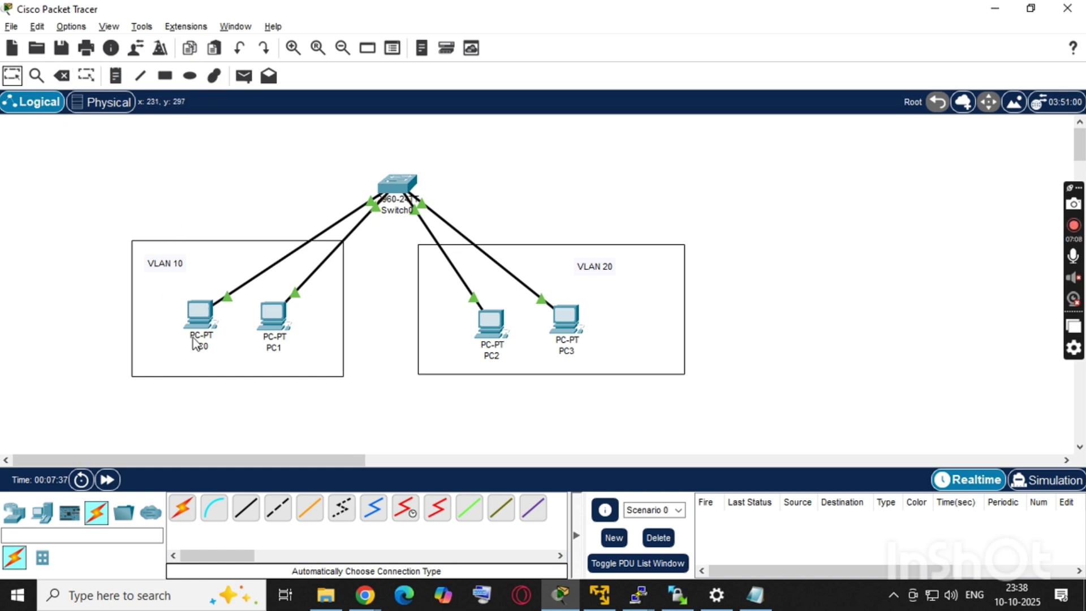
mouse_move(200, 312)
key("n")
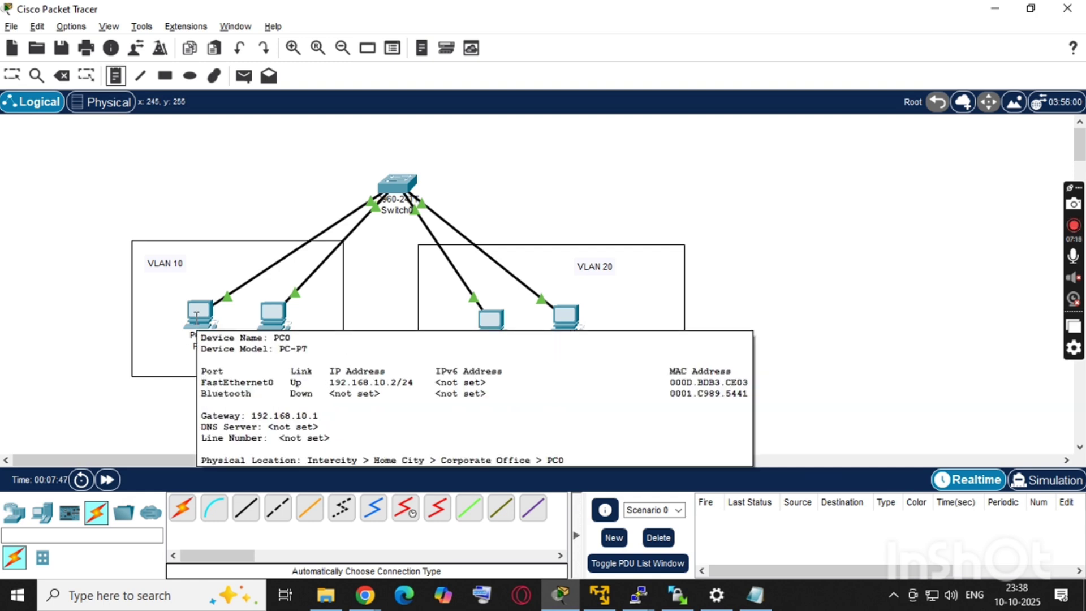
left_click(179, 357)
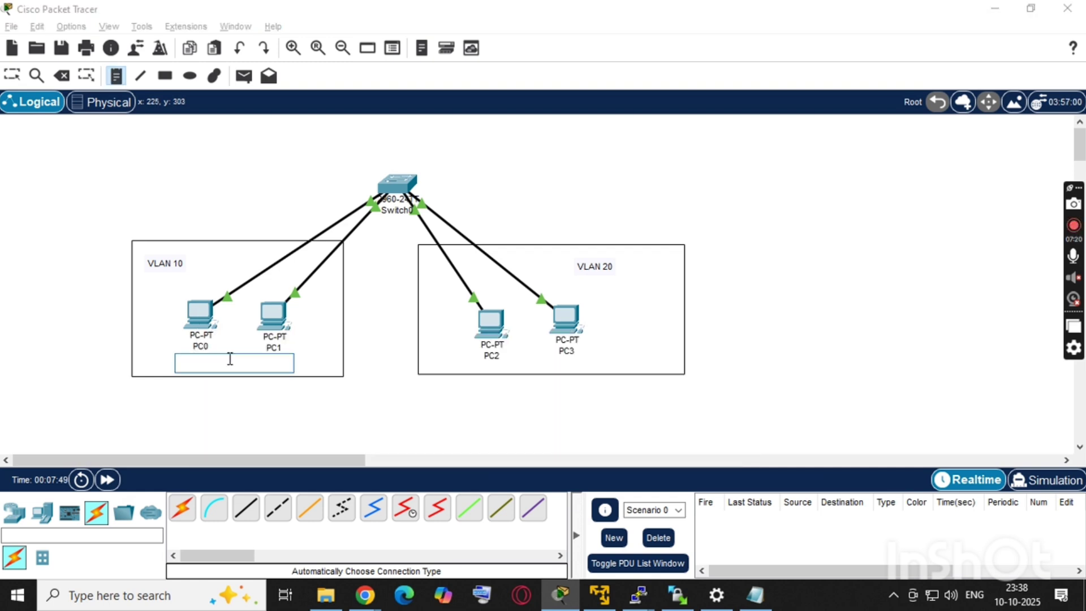
type("192")
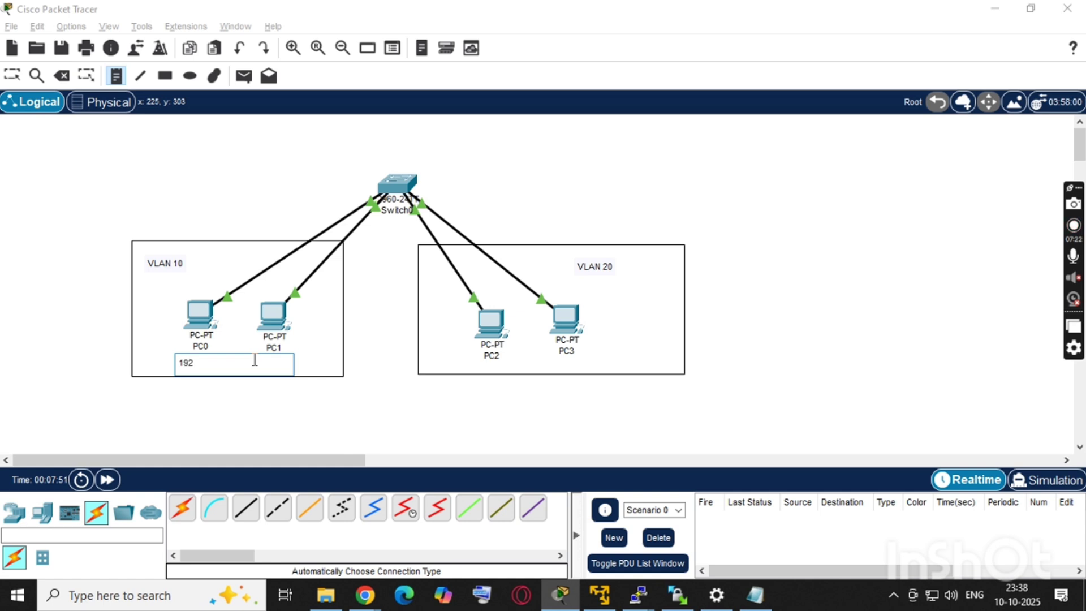
type(".168.10.2")
left_click(342, 409)
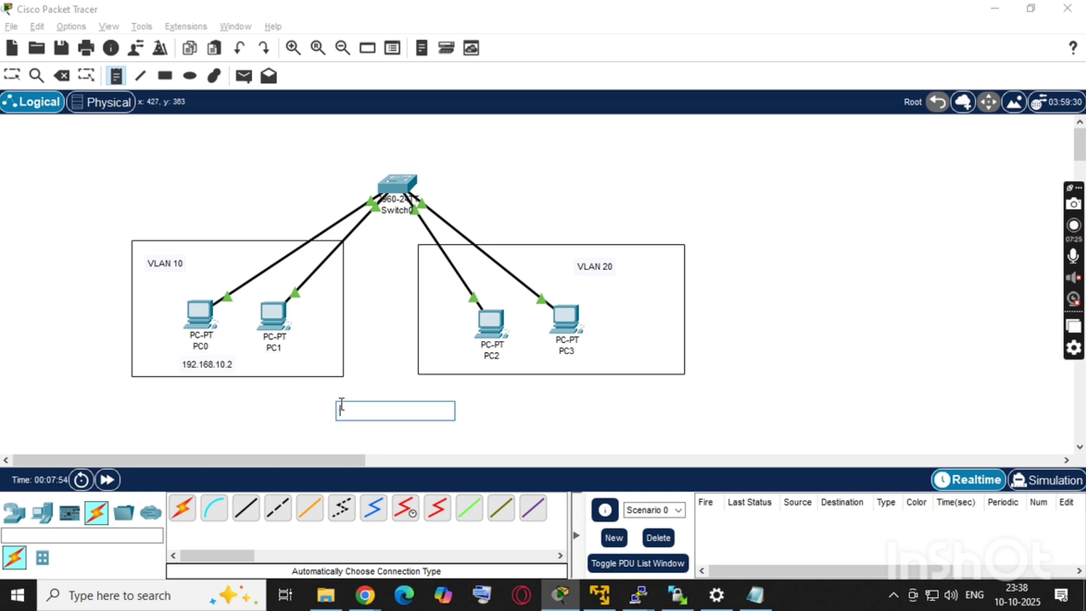
left_click(274, 358)
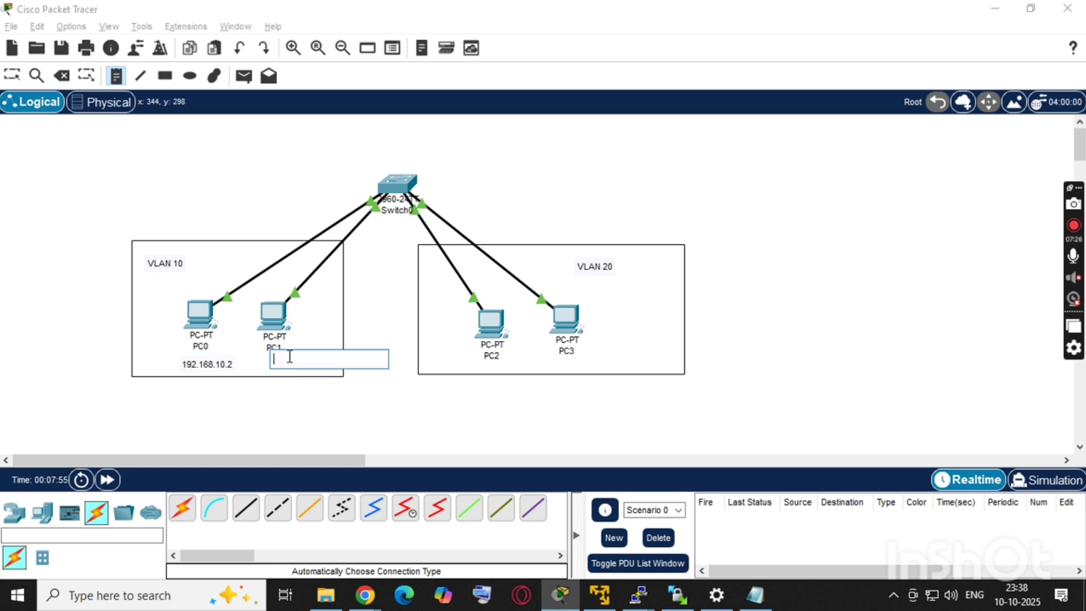
left_click(274, 320)
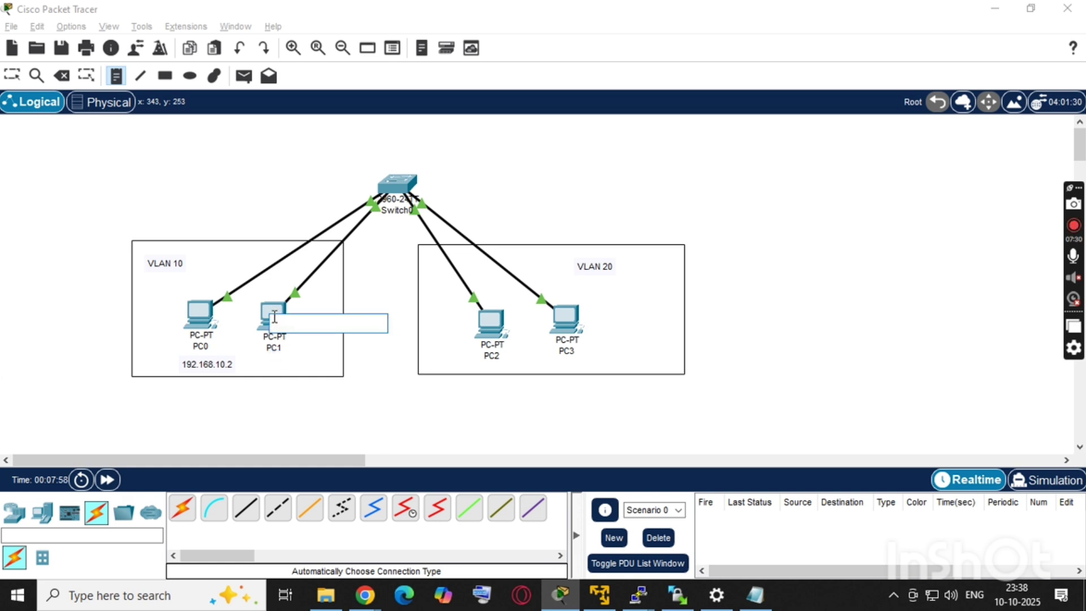
left_click(298, 412)
left_click(197, 162)
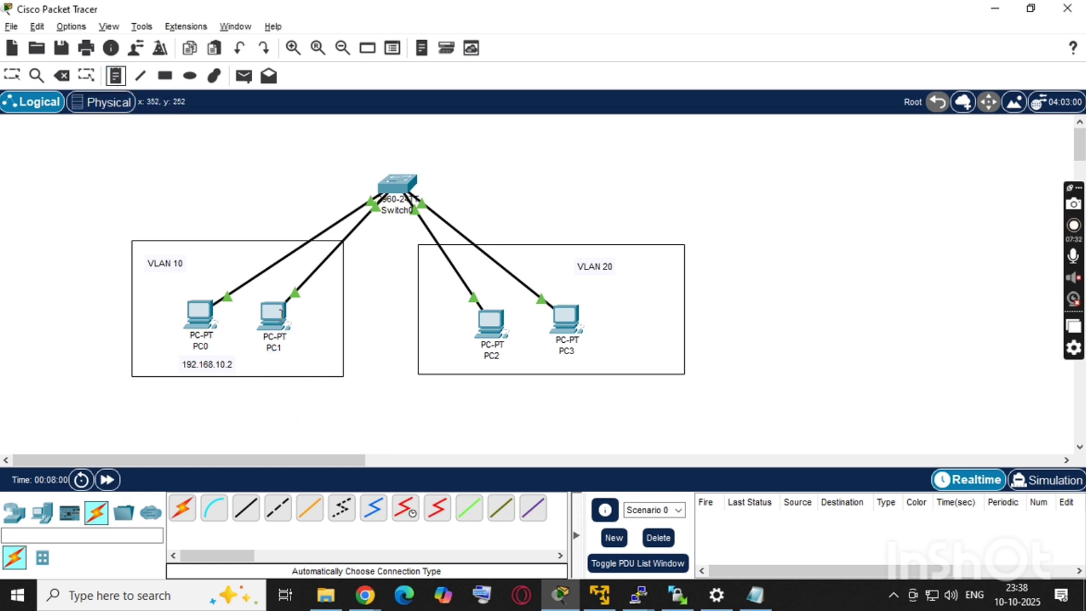
Check PC1's IP address and place the note 192.168.10.3 below PC1.
mouse_move(281, 312)
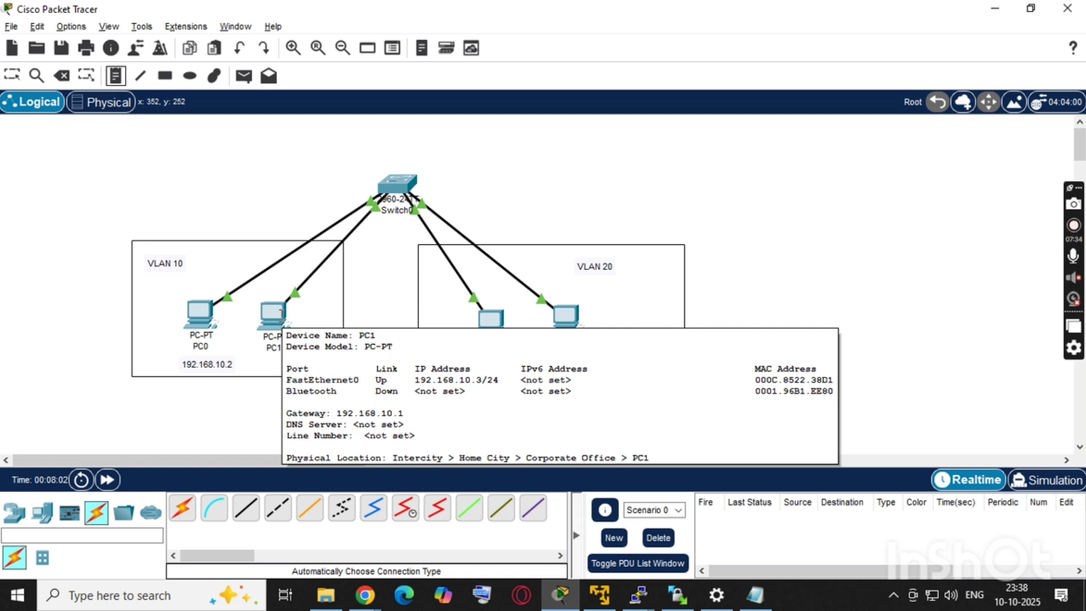
left_click(272, 360)
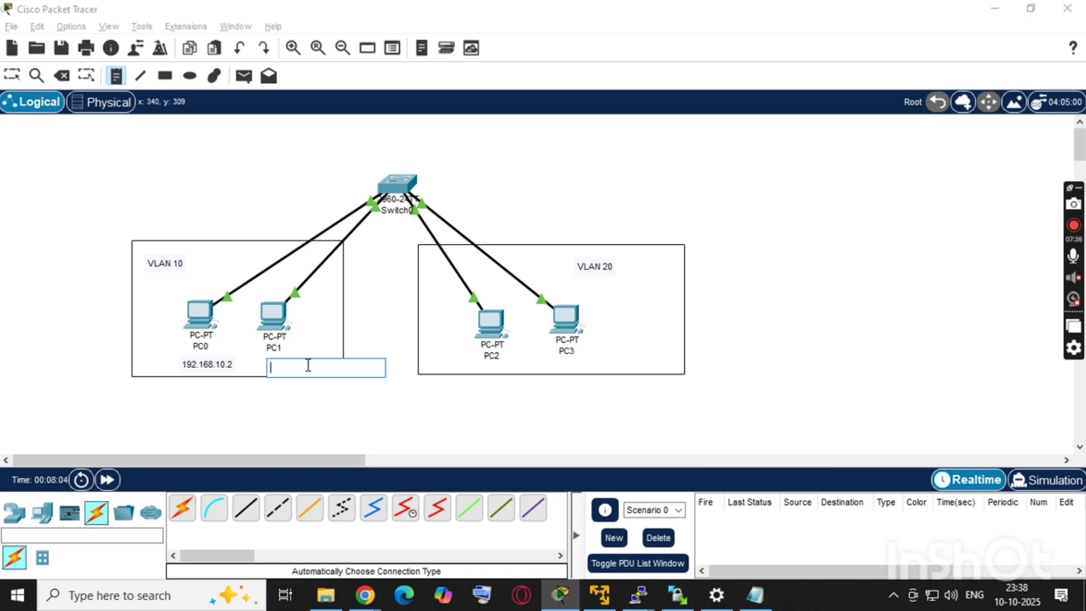
type("192.1")
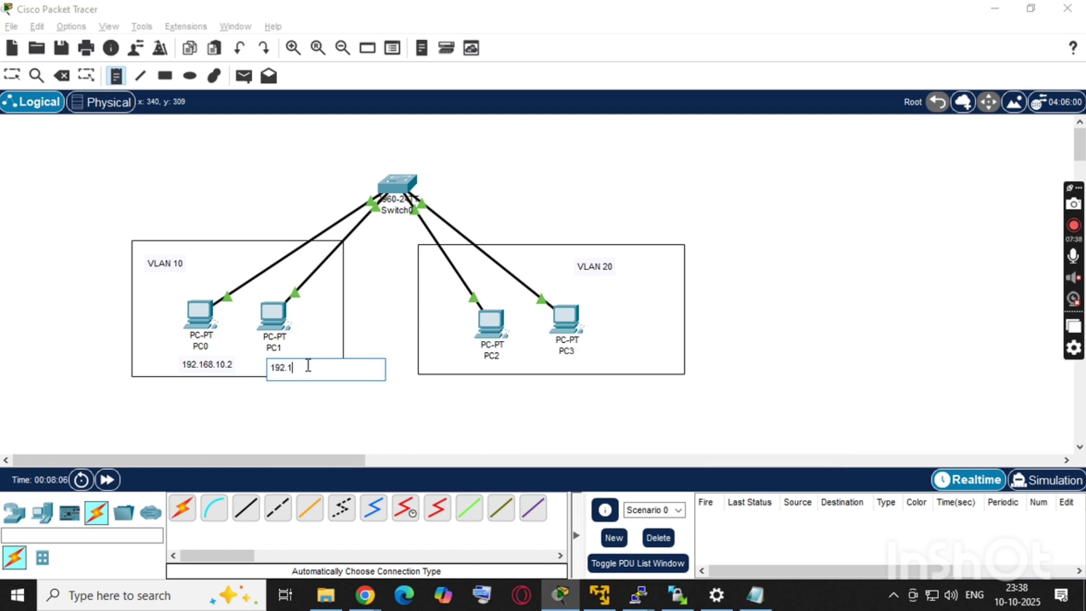
type("68.10.3")
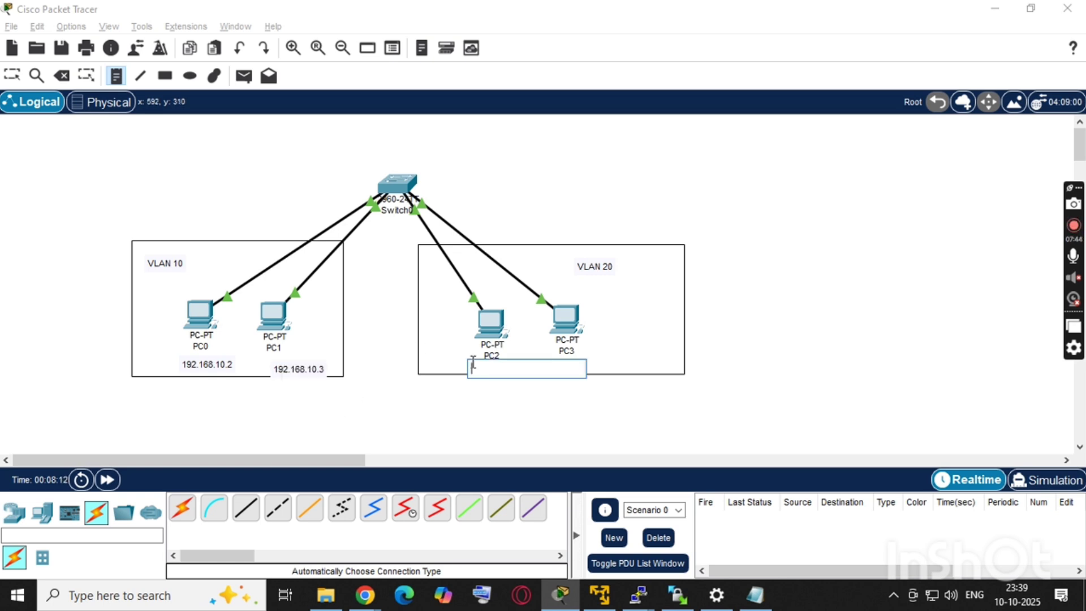
Place the note 192.168.11.2 below PC2.
left_click(471, 362)
type("192")
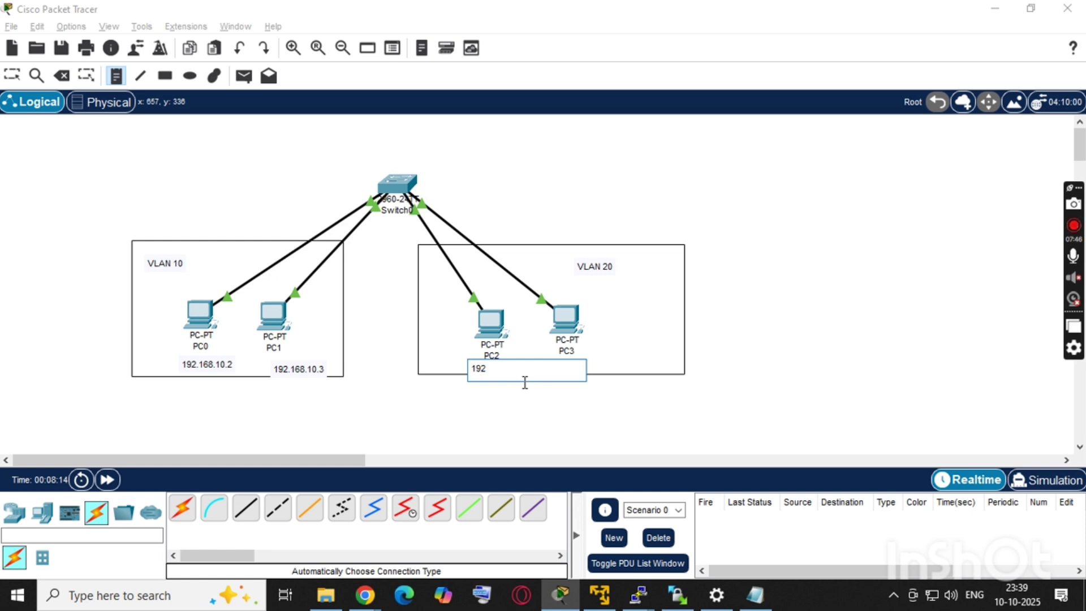
type(".168.11.")
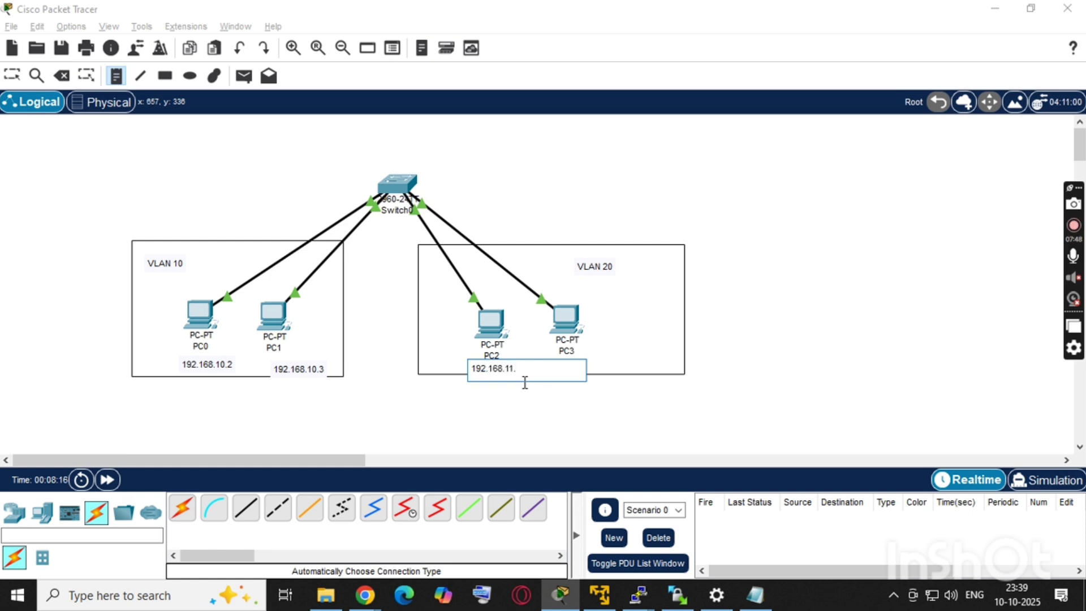
type("2")
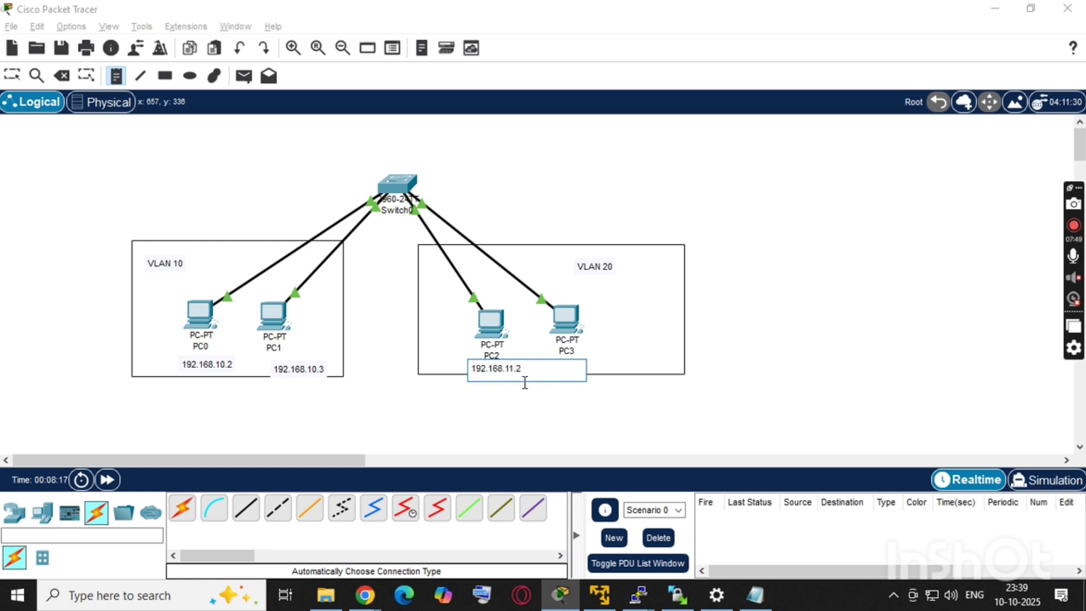
Place the note 192.168.11.3 beside PC3.
left_click(594, 342)
type("19")
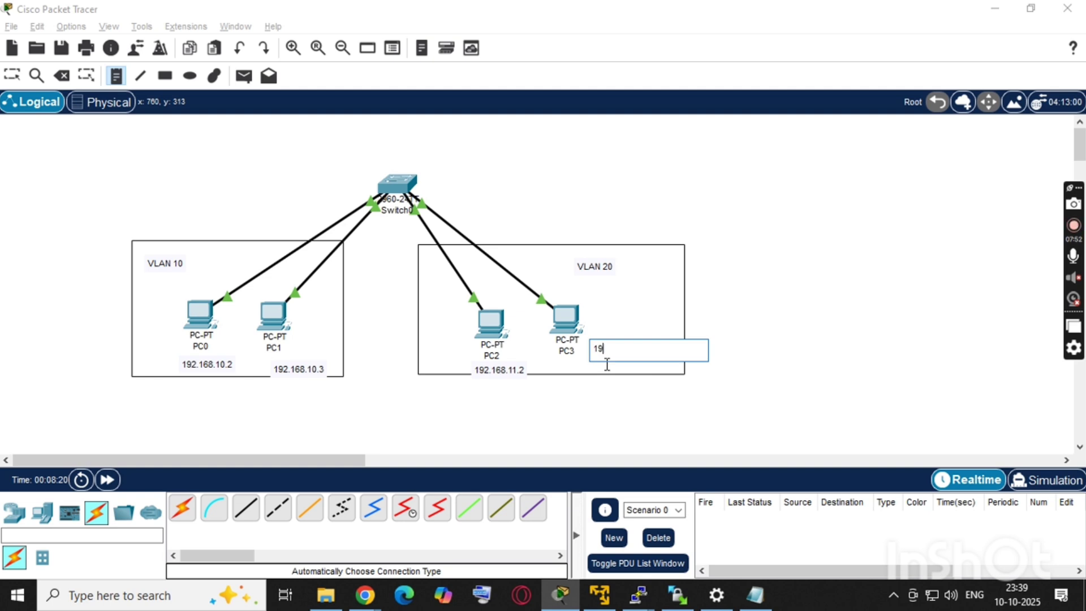
type("2.168.11.3")
left_click(582, 400)
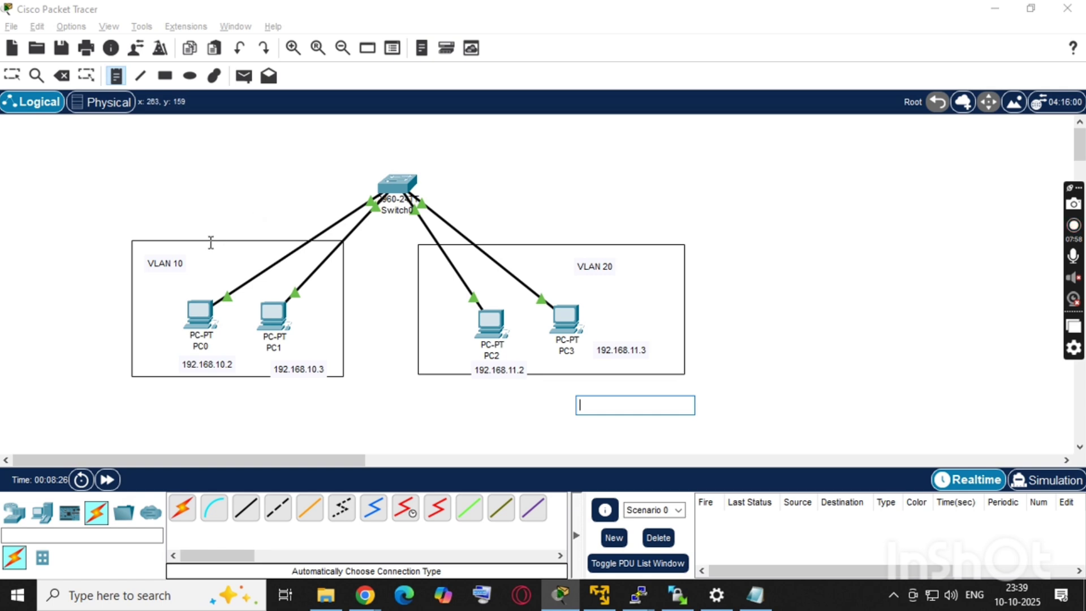
Place a two-line note above the switch reading VLAN 10 - 192.168.10.1 and VLAN 20 - 192.168.11.1.
left_click(383, 150)
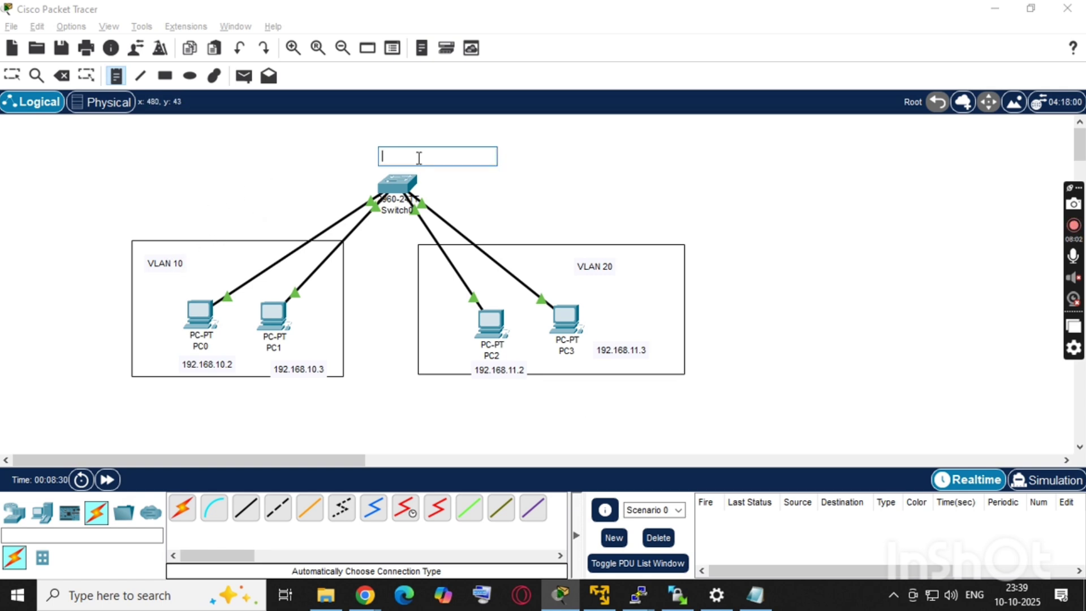
type("V")
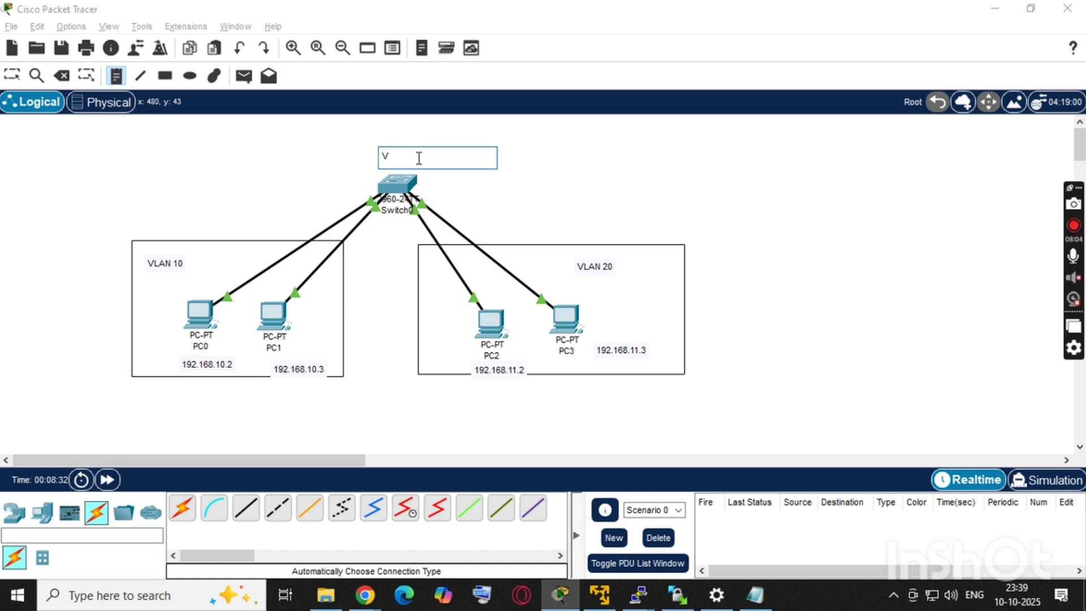
type("LAN 10 - 192.")
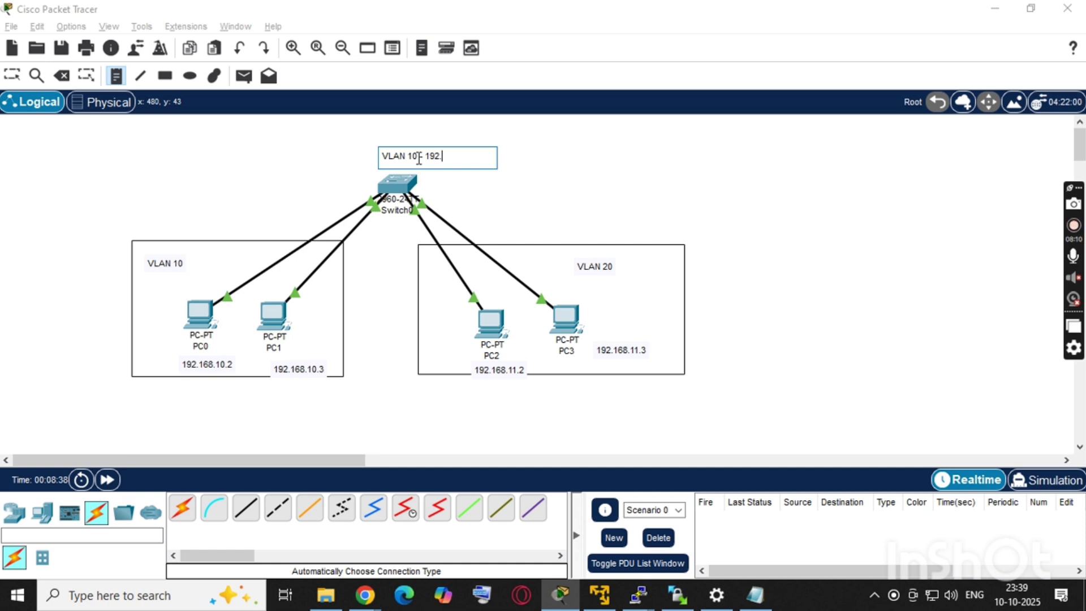
type("168.10.1")
key("Return")
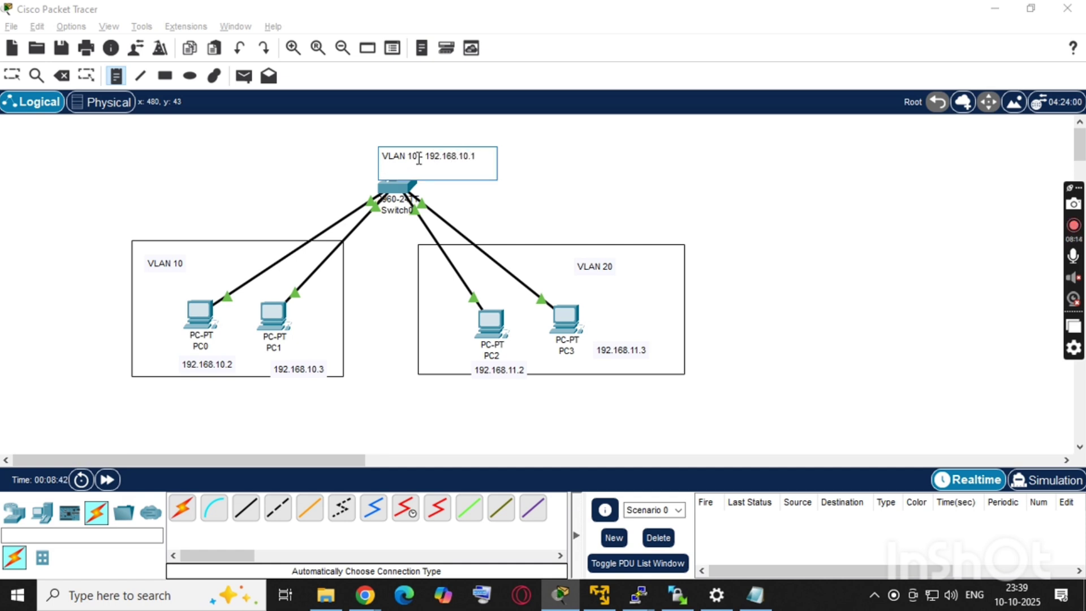
type("VLAN 20 - 192.168.11.1")
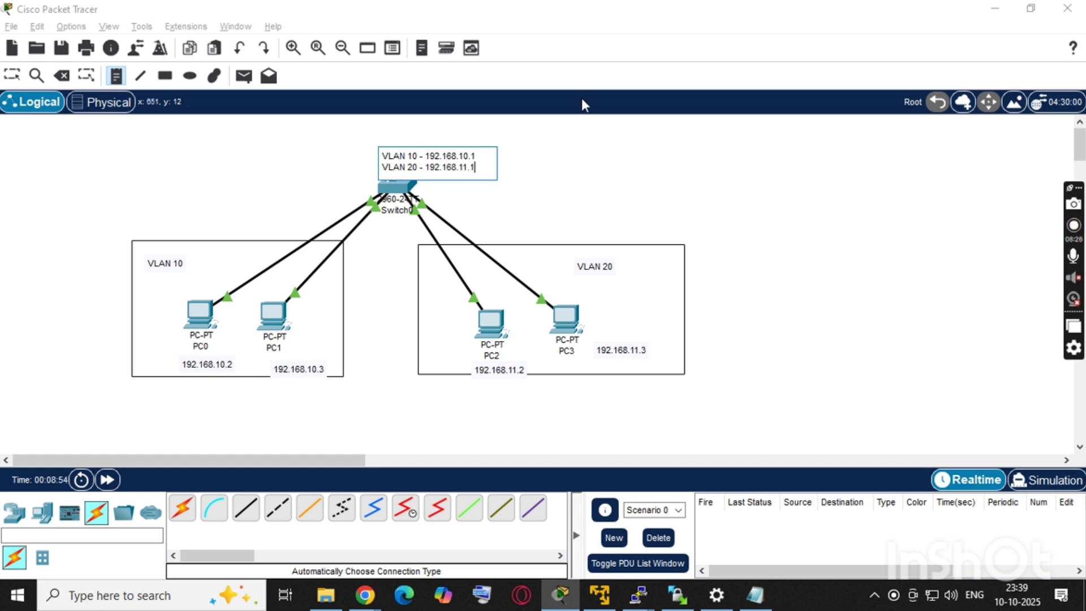
left_click(116, 76)
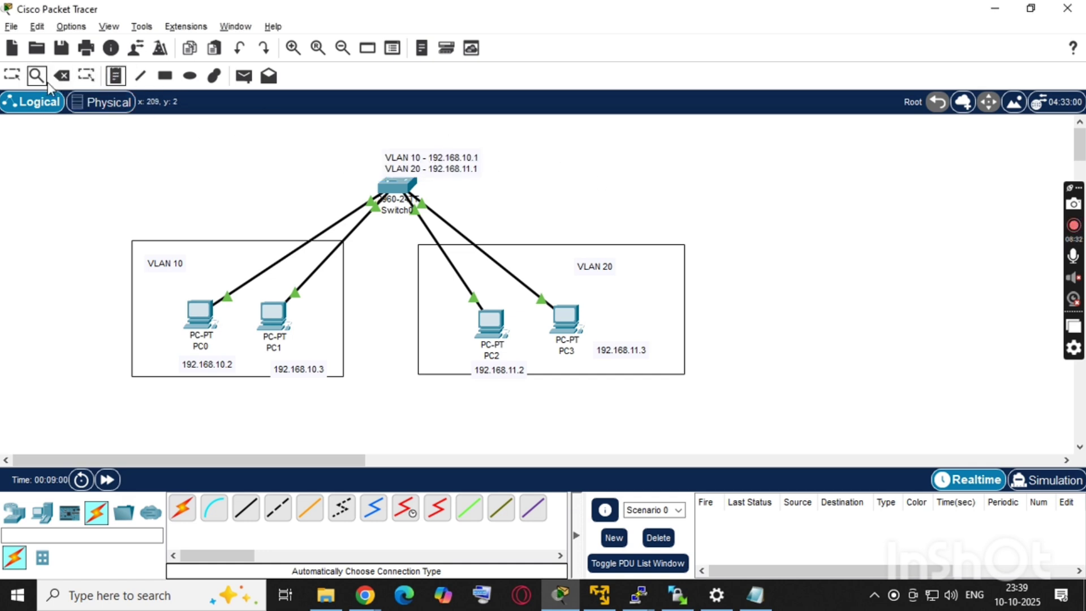
Move the two-line VLAN address note so it sits centred above the switch.
left_click(12, 75)
left_click_drag(434, 168, 413, 155)
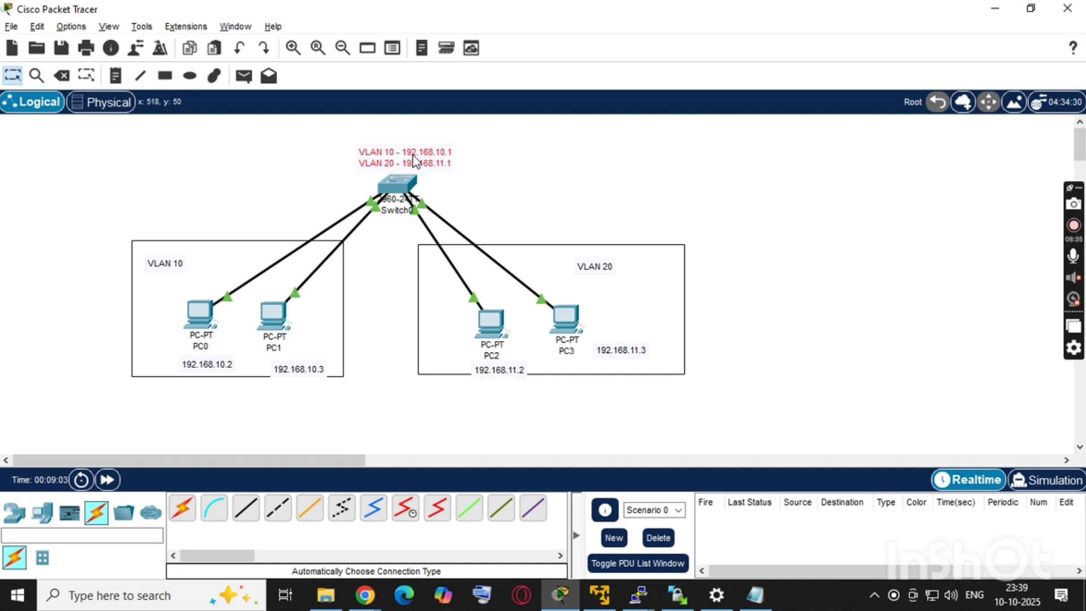
left_click(487, 169)
Centre the 192.168.11.2 note below PC2's name and shift the rectangle around PC2 and PC3 slightly down to enclose it.
left_click_drag(509, 371, 493, 334)
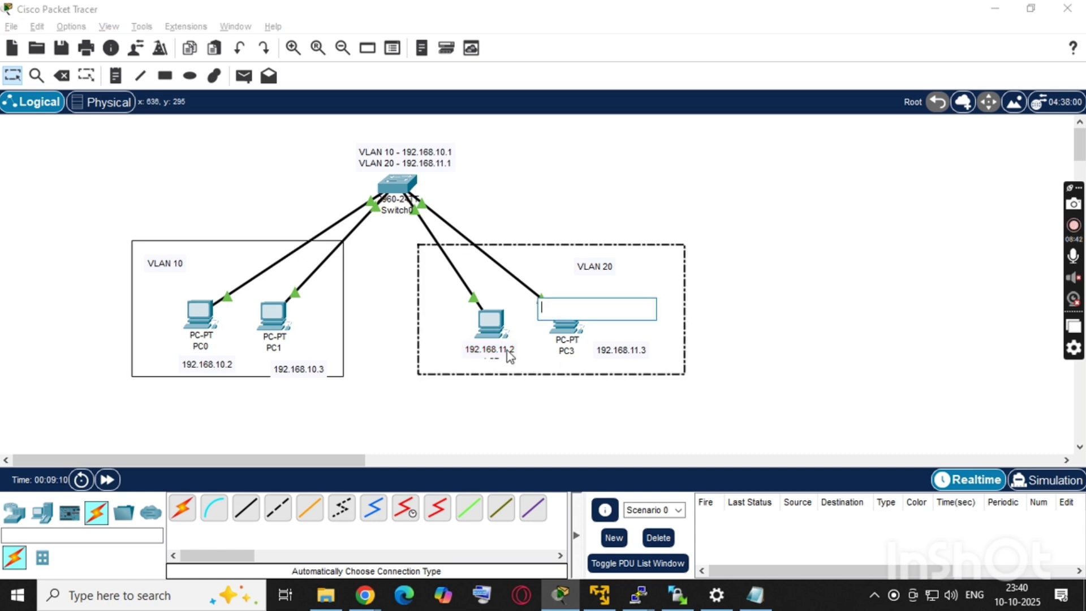
mouse_move(506, 351)
left_mouse_down()
mouse_move(489, 352)
mouse_move(486, 373)
mouse_move(504, 368)
left_mouse_up()
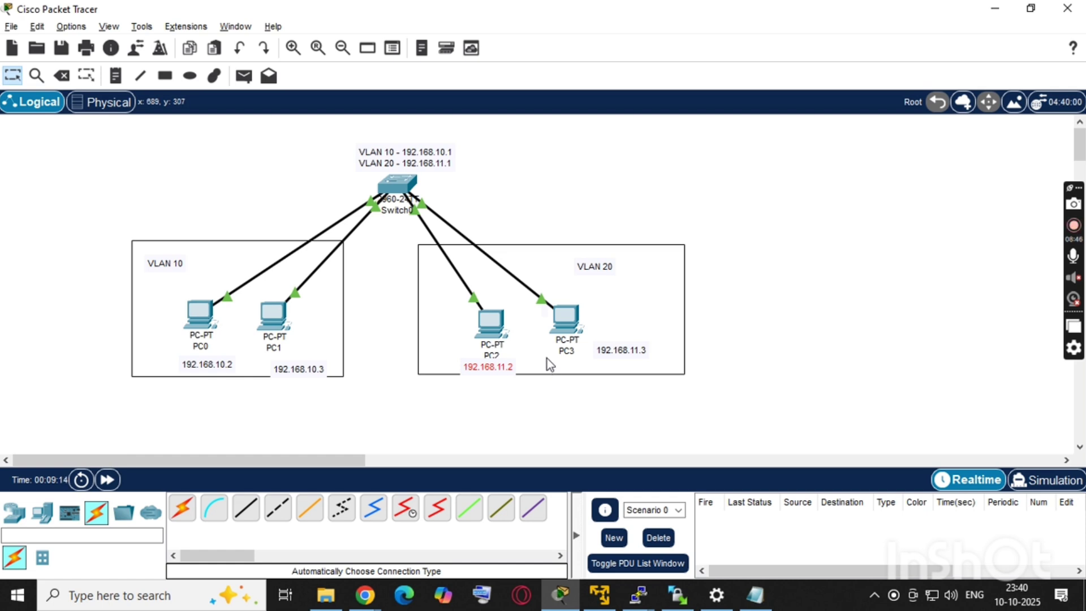
left_click_drag(522, 257, 521, 269)
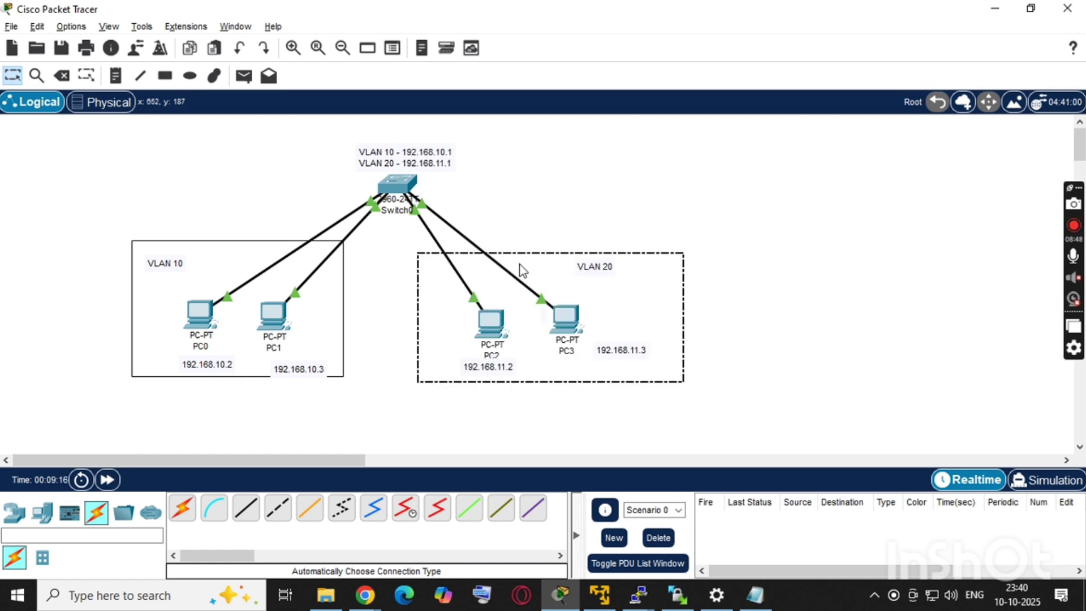
left_click(508, 370)
left_click_drag(508, 371, 507, 376)
left_click(544, 358)
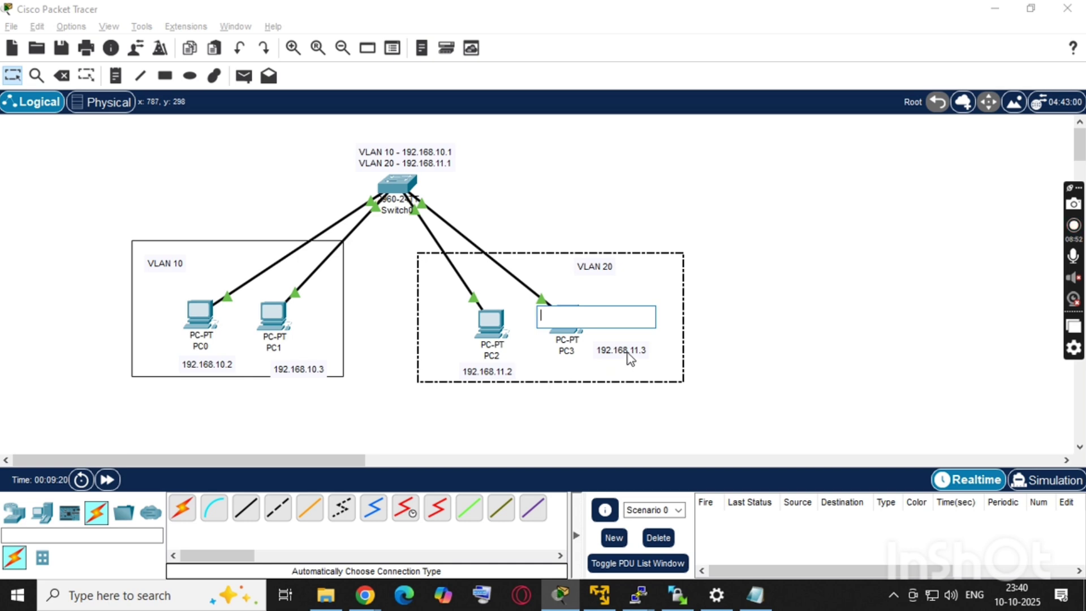
Move the notes 192.168.11.3, 192.168.10.2 and 192.168.10.3 so they sit directly below PC3, PC0 and PC1.
left_click_drag(625, 352, 600, 370)
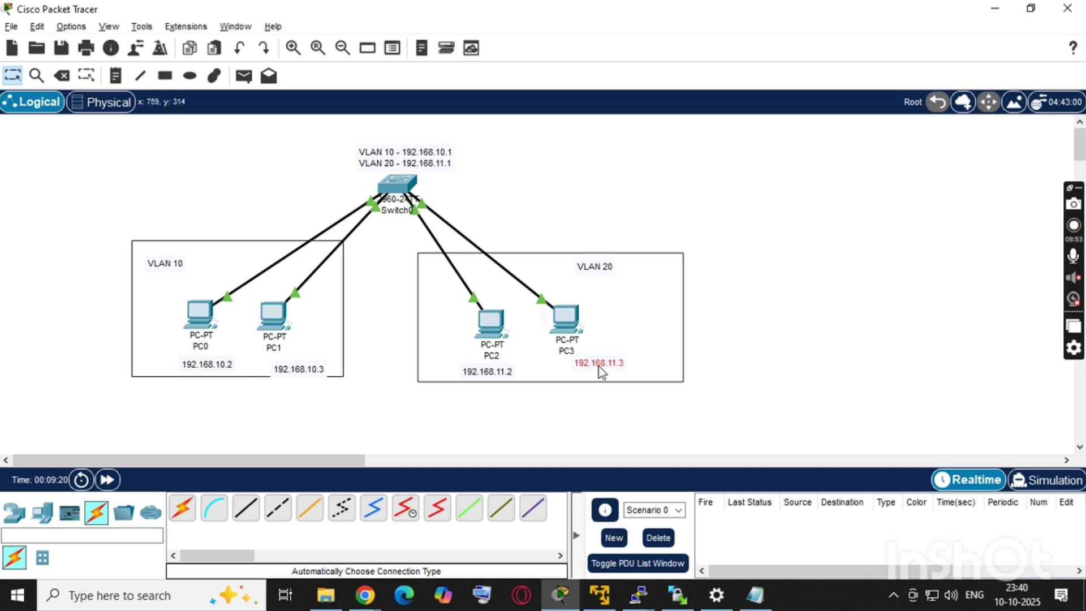
left_click(686, 344)
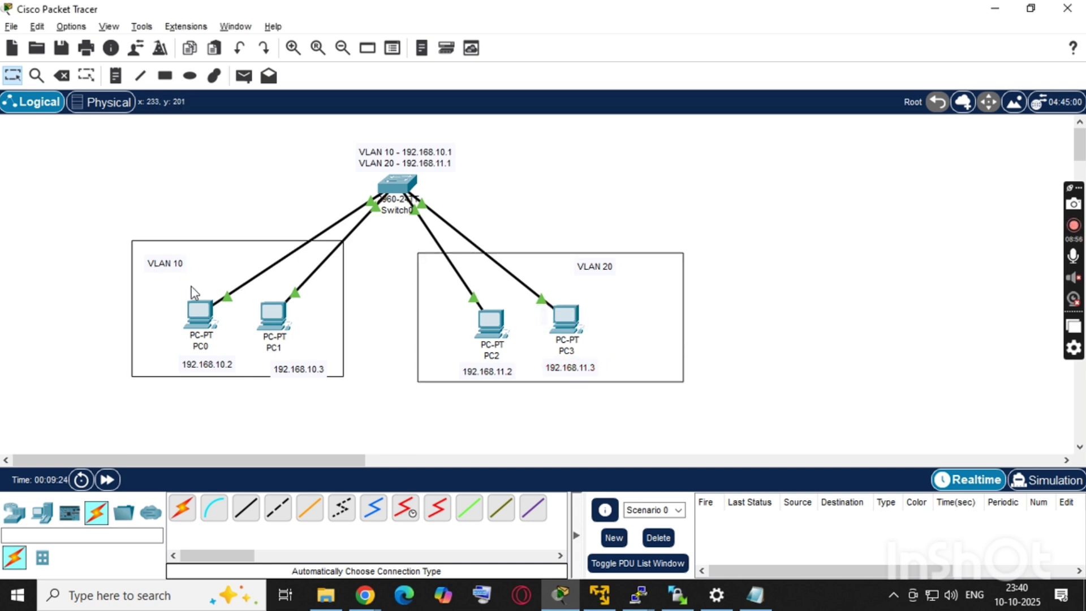
left_click_drag(223, 368, 207, 365)
left_click(279, 370)
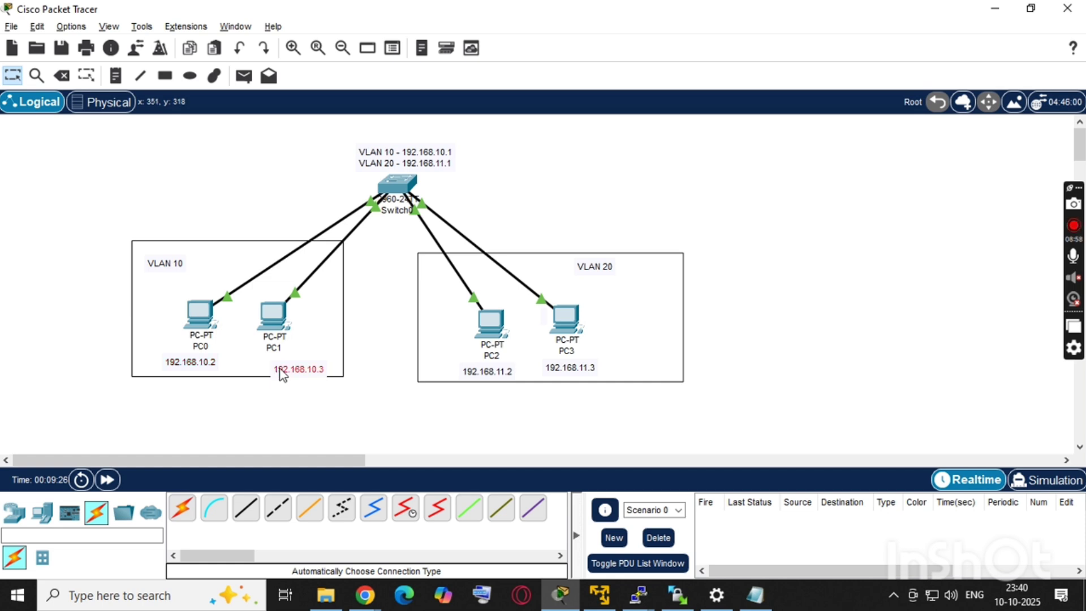
left_click_drag(281, 375, 267, 368)
left_click(394, 380)
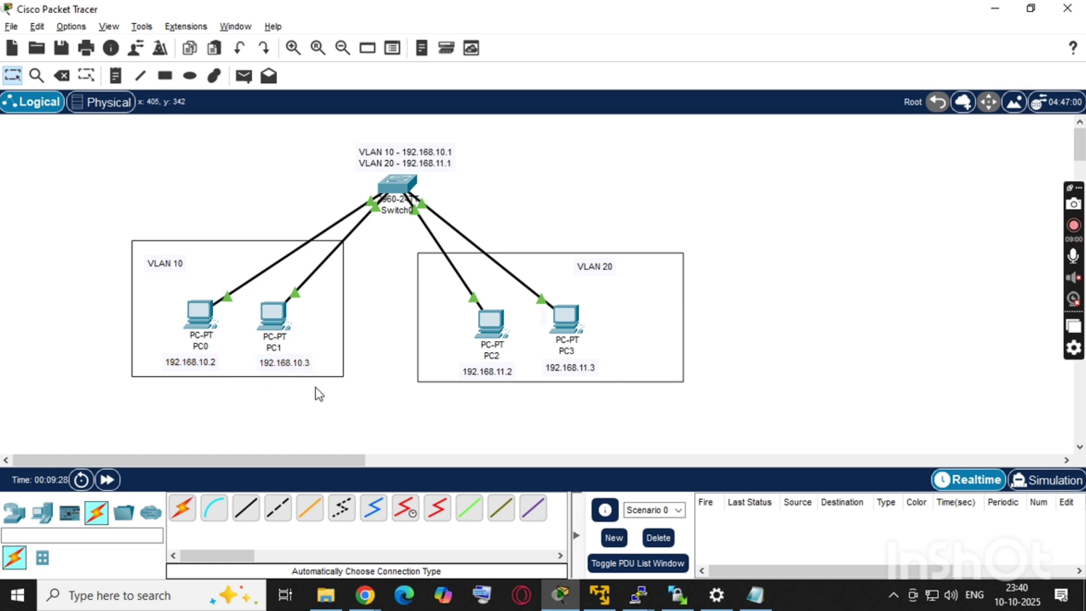
Open PC0's command prompt and display its IP configuration with ipconfig.
left_click(196, 314)
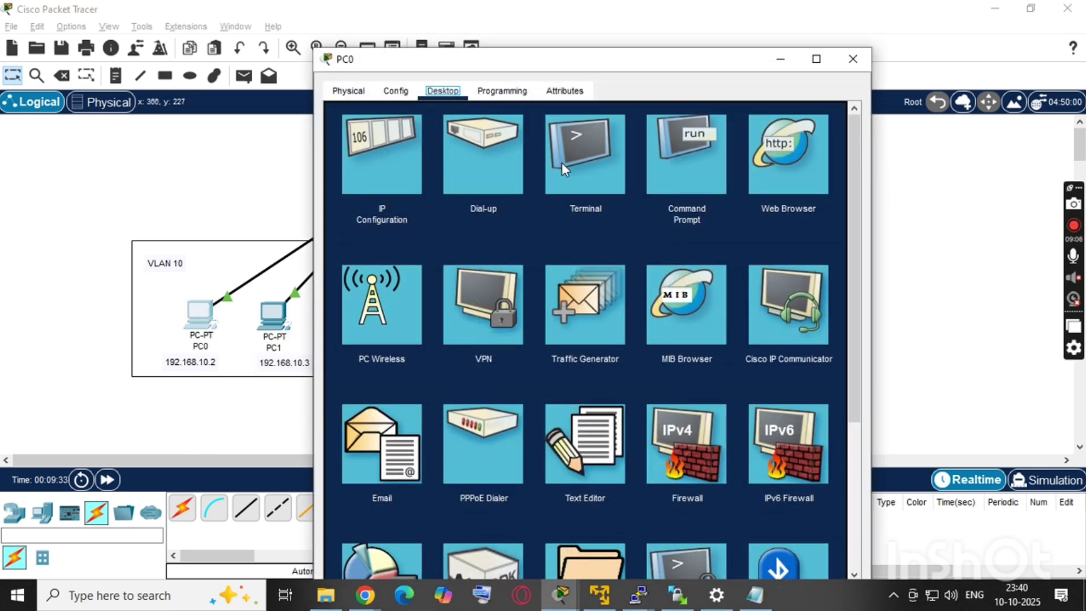
left_click(683, 171)
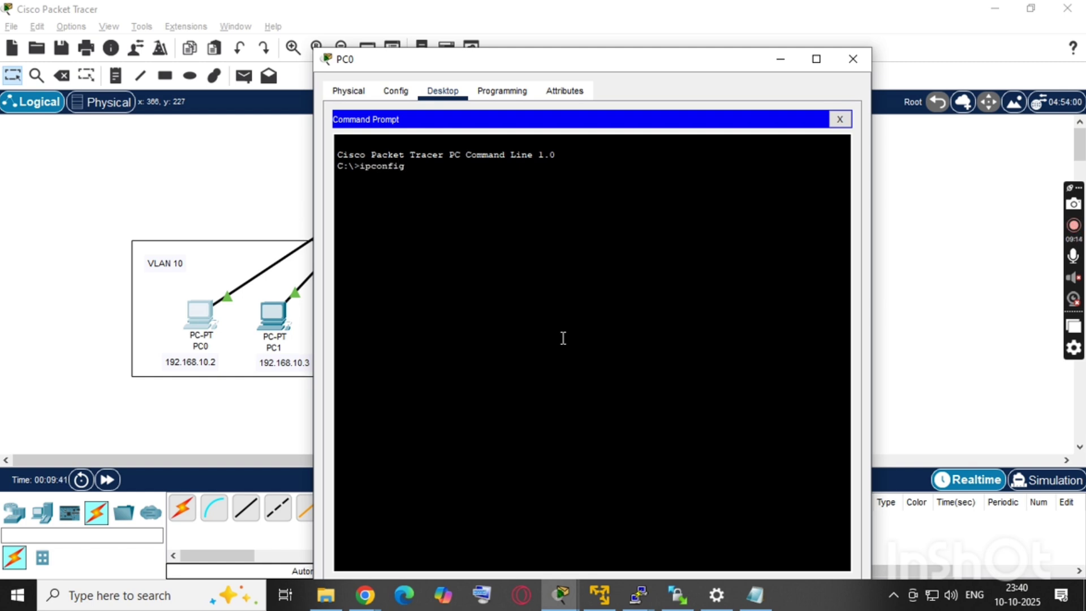
key("Return")
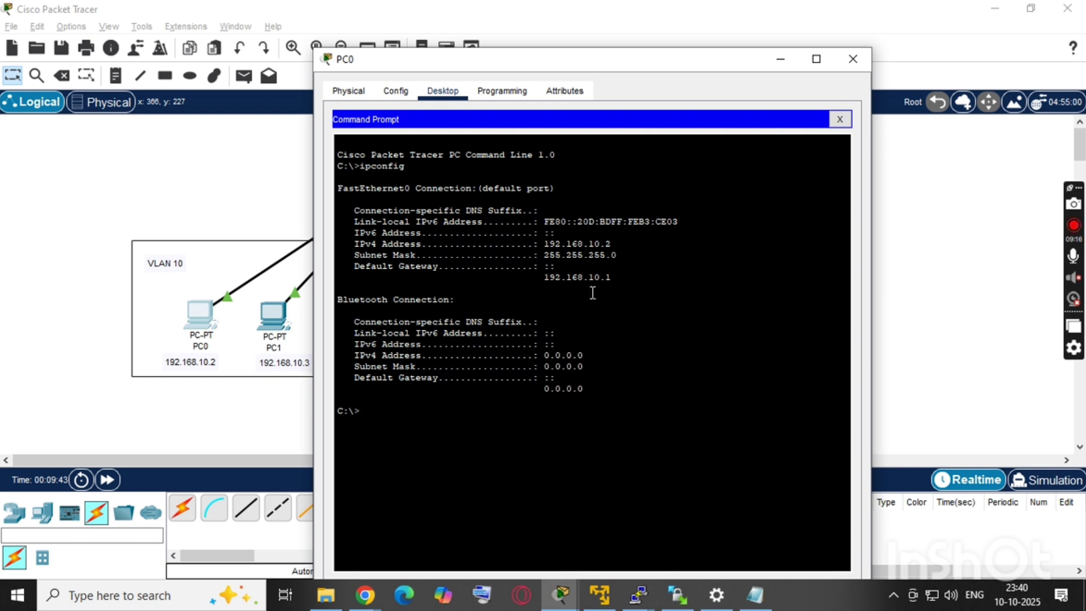
Ping PC1 at 192.168.10.3 from PC0, reusing PC0's copied IPv4 address with the last digit changed to 3.
left_click_drag(546, 248, 612, 247)
key("ctrl+c")
right_click(606, 244)
left_click(623, 252)
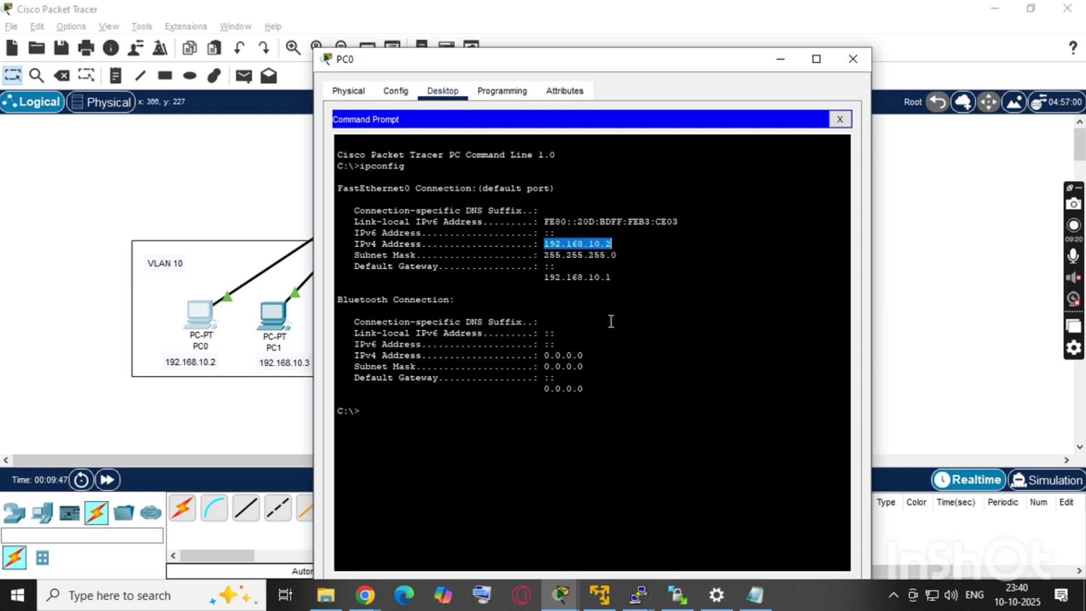
type("ping")
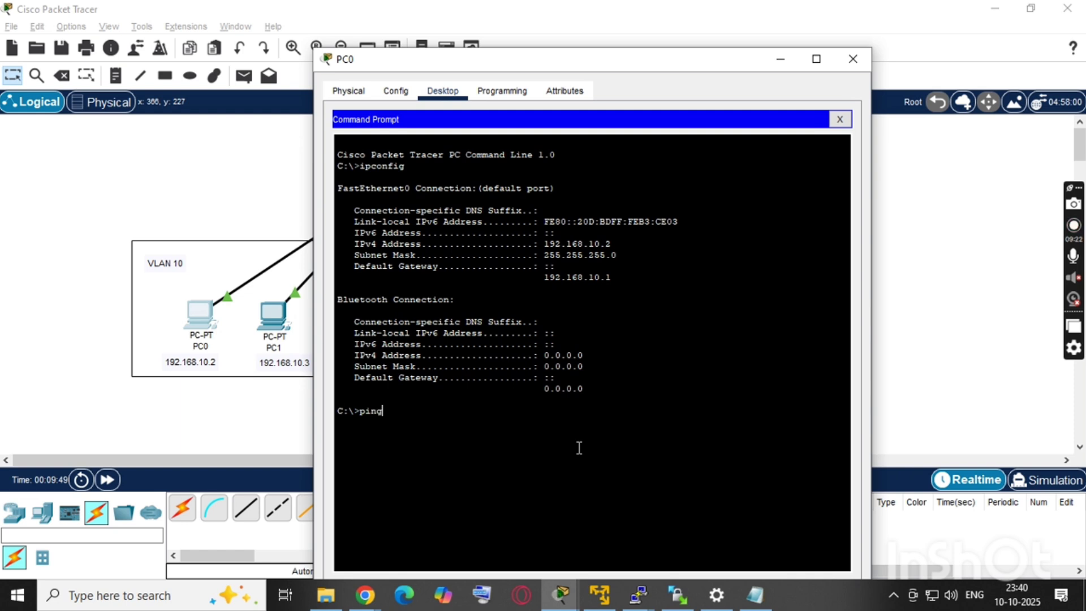
right_click(579, 448)
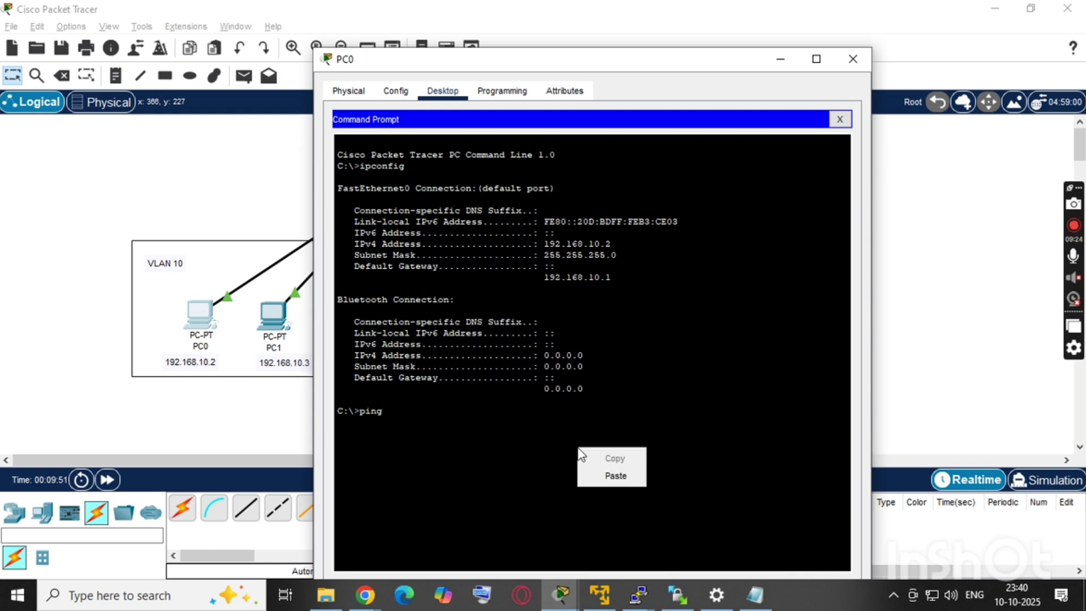
left_click(617, 474)
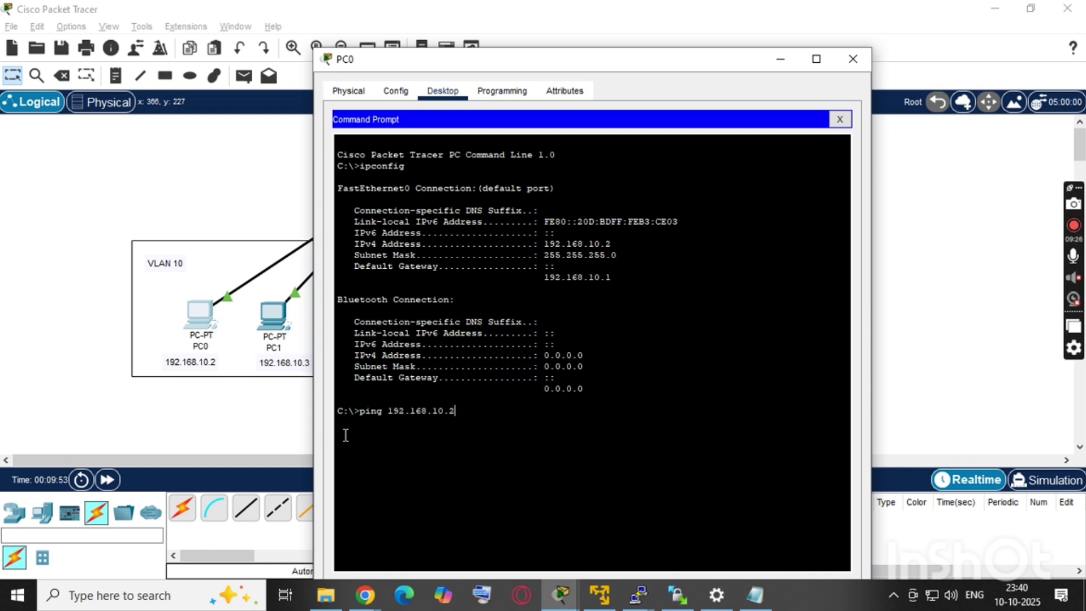
key("BackSpace")
type("3")
key("Return")
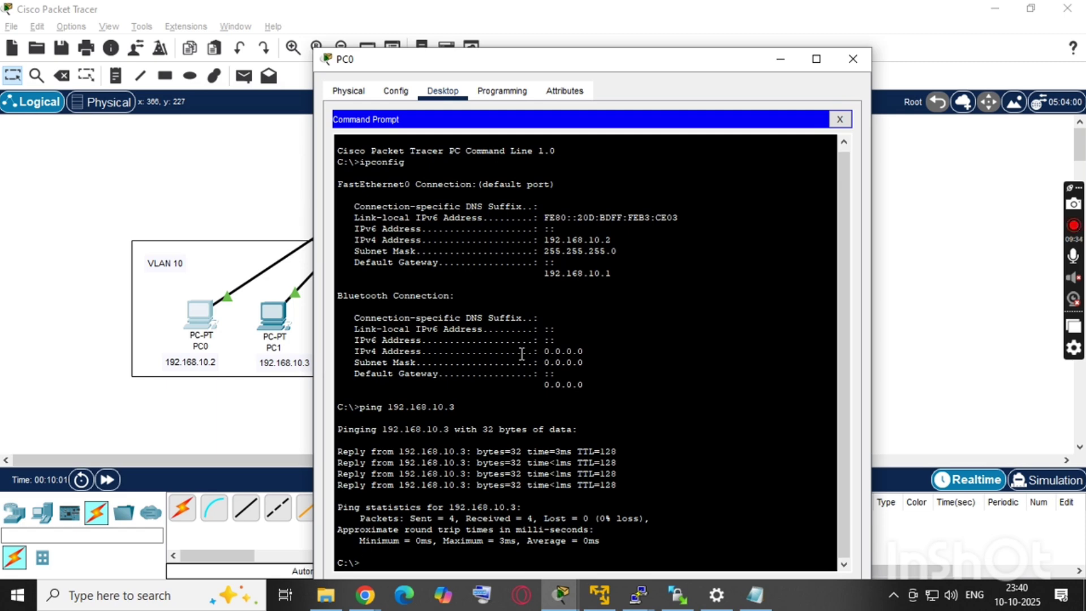
key("Return")
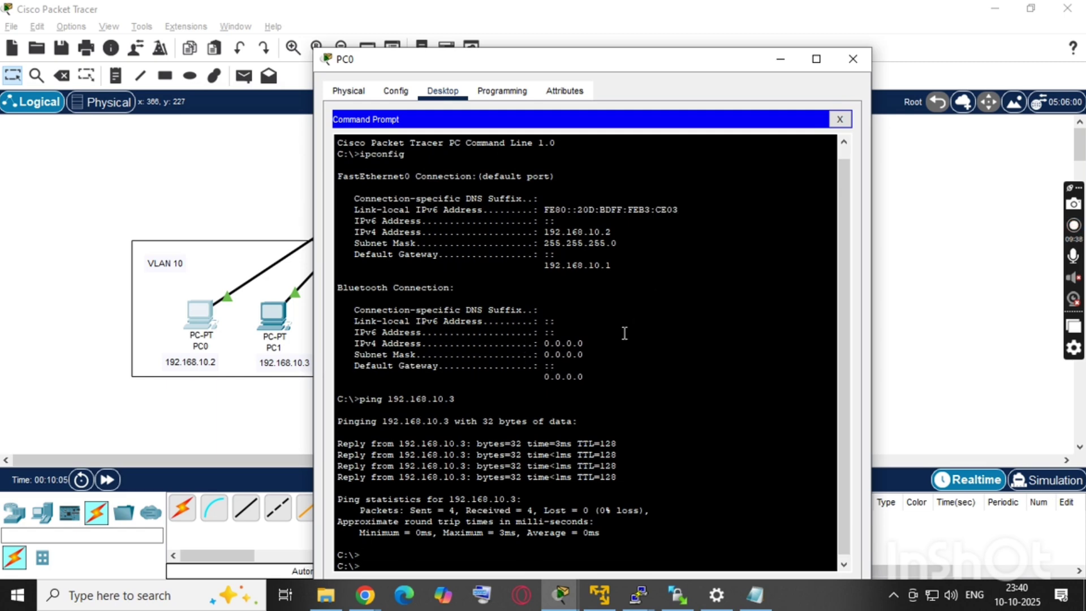
Move PC0's window clear of the topology and ping the VLAN 10 gateway 192.168.10.1 from its command prompt.
left_click_drag(518, 69, 549, 260)
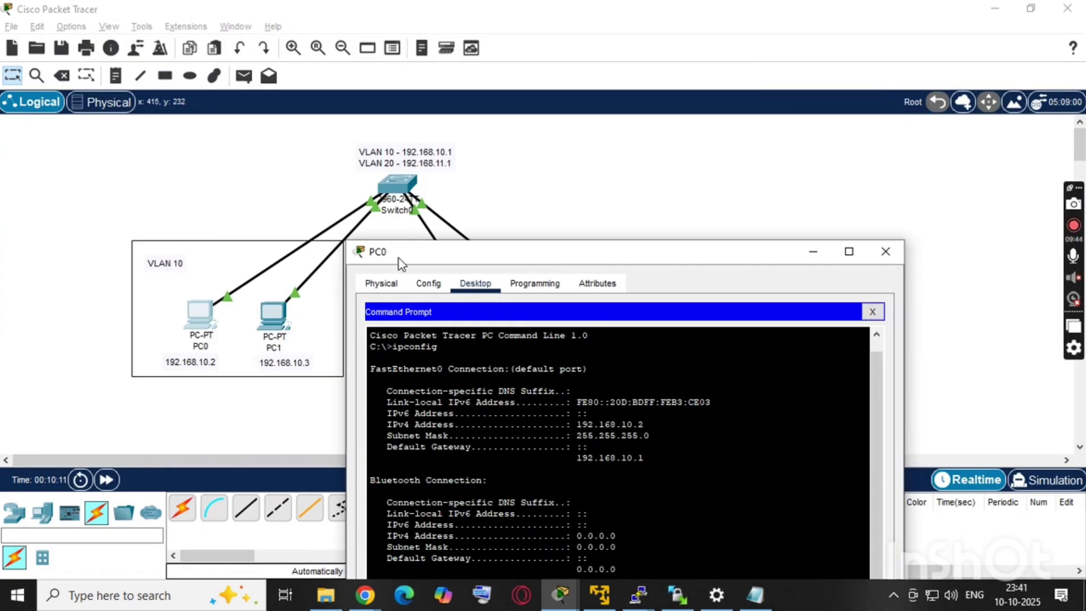
left_click_drag(399, 259, 321, 119)
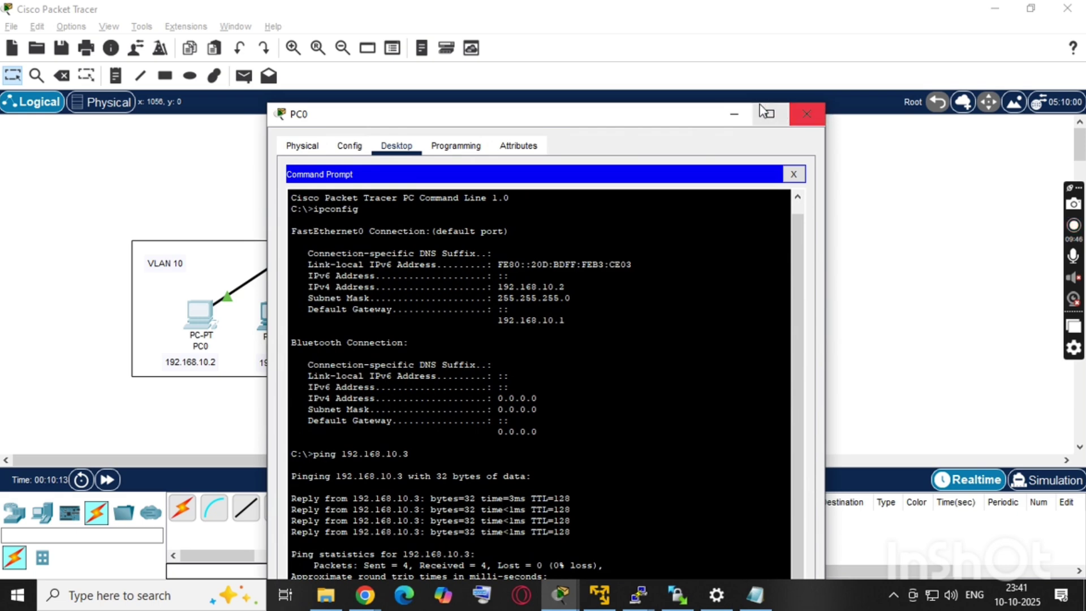
left_click_drag(677, 106, 983, 76)
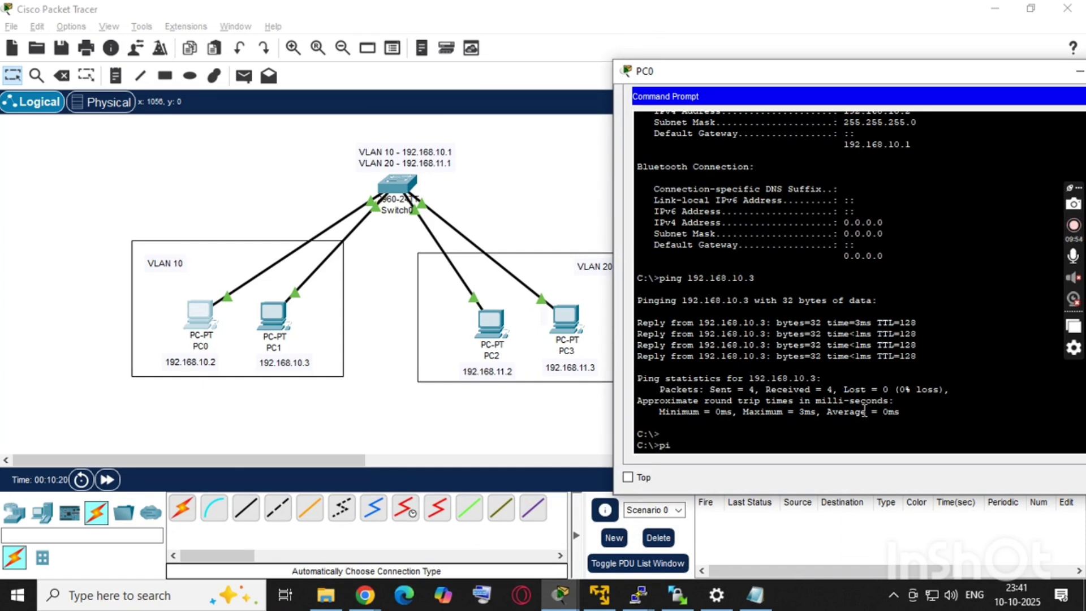
type("ng 192.168.11.")
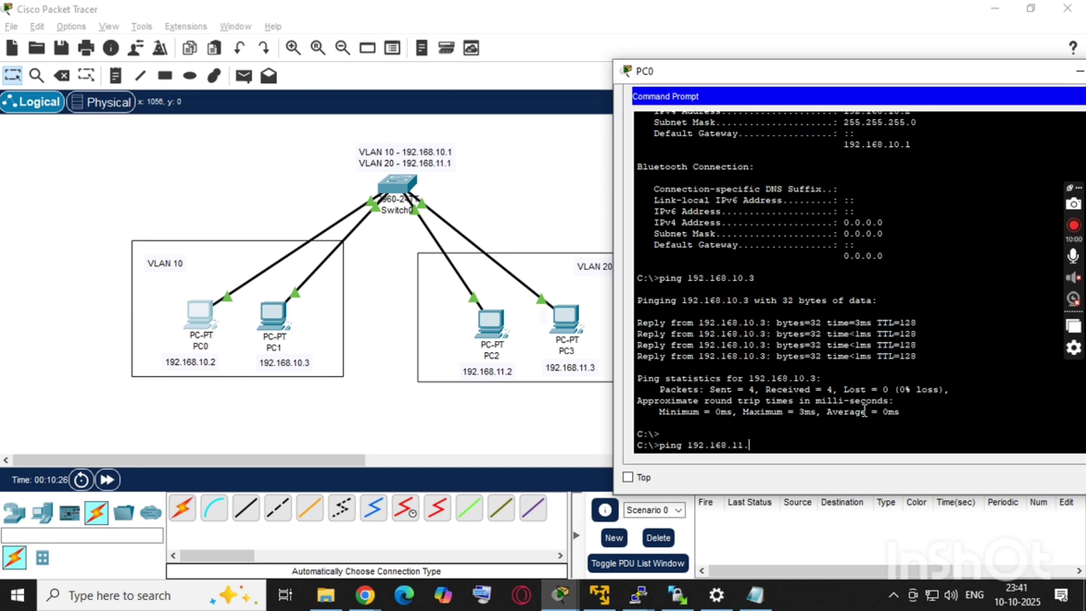
type("1")
key("BackSpace")
key("BackSpace")
key("BackSpace")
type("0.")
key("Return")
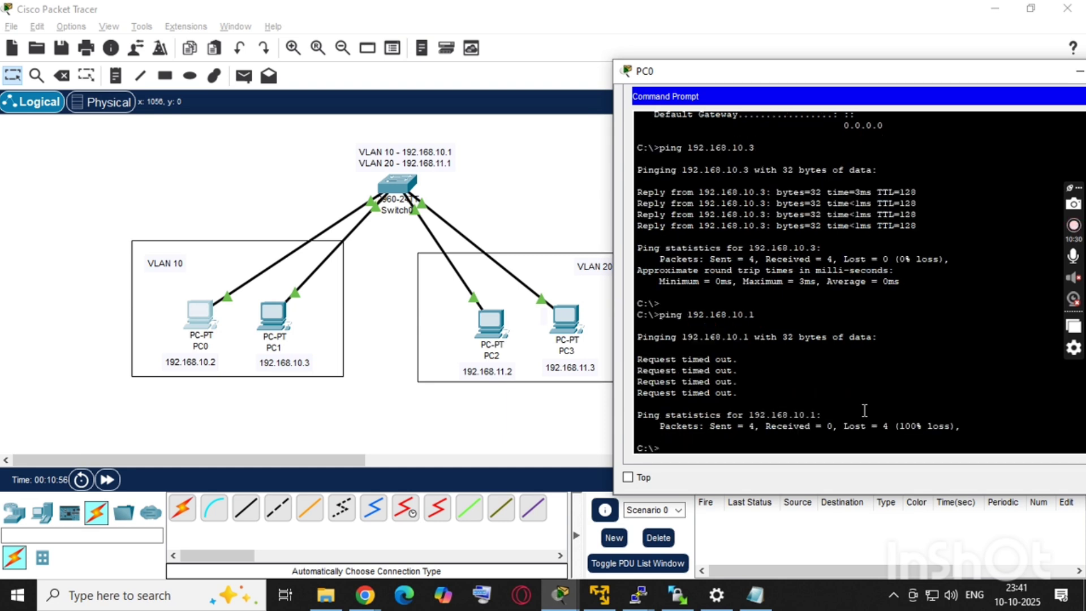
Ping PC0's own address 192.168.10.2 and repeat the ping to PC1 at 192.168.10.3 from PC0.
key("Up")
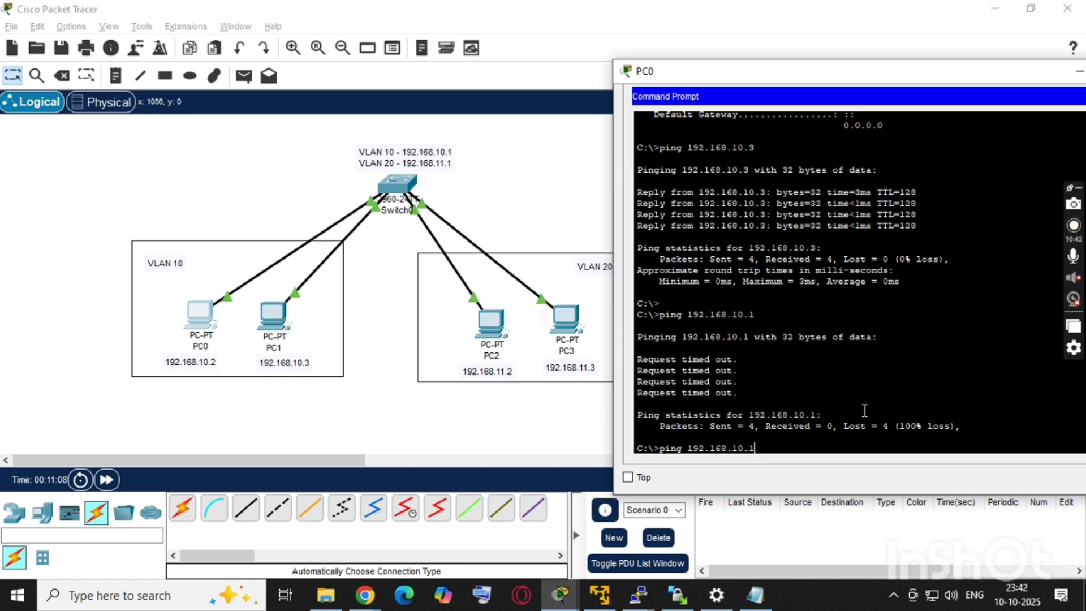
key("BackSpace")
type("2")
key("Return")
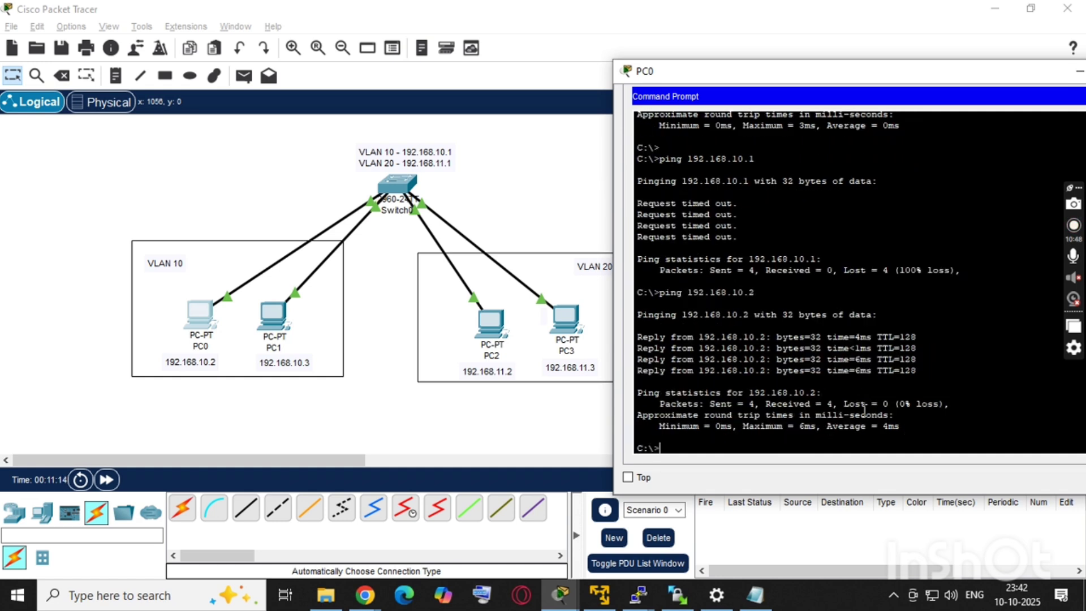
key("Up")
key("BackSpace")
type("3")
key("Return")
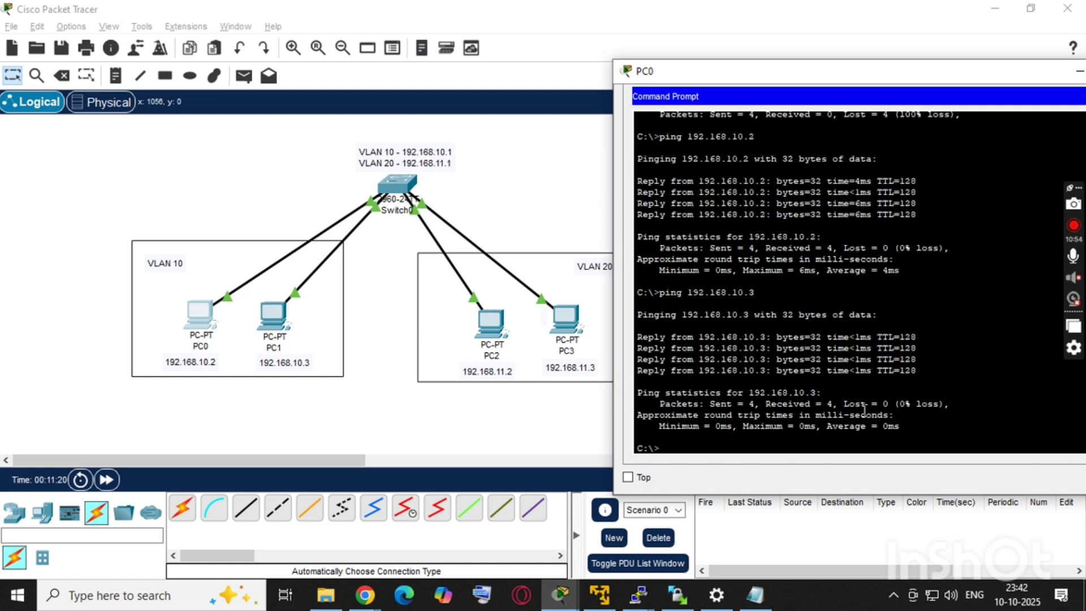
Ping PC3 in VLAN 20 at 192.168.11.3 from PC0's command prompt.
key("Return")
key("Up")
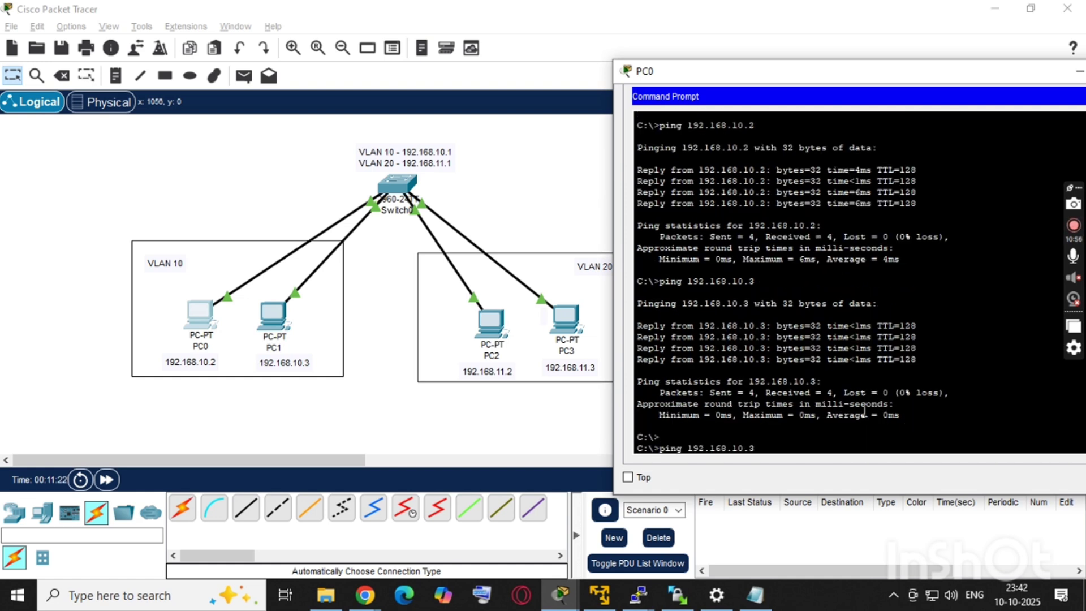
key("BackSpace")
key("BackSpace")
key("BackSpace")
type("1.3")
key("Return")
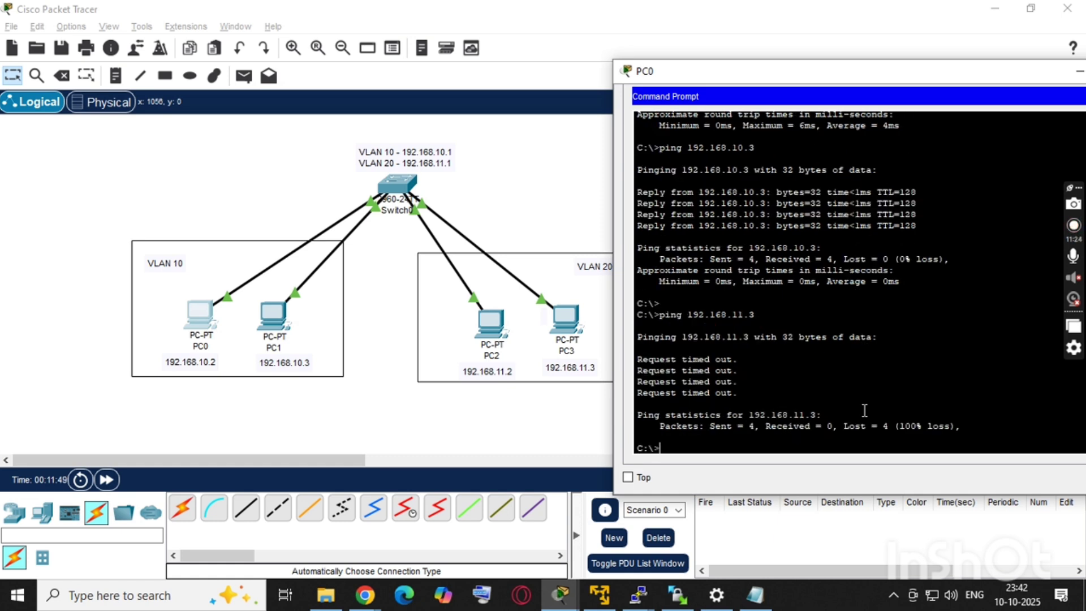
Ping PC2 at 192.168.11.2 from PC0 and close PC0's window.
key("Up")
key("BackSpace")
type("192.168.11.2")
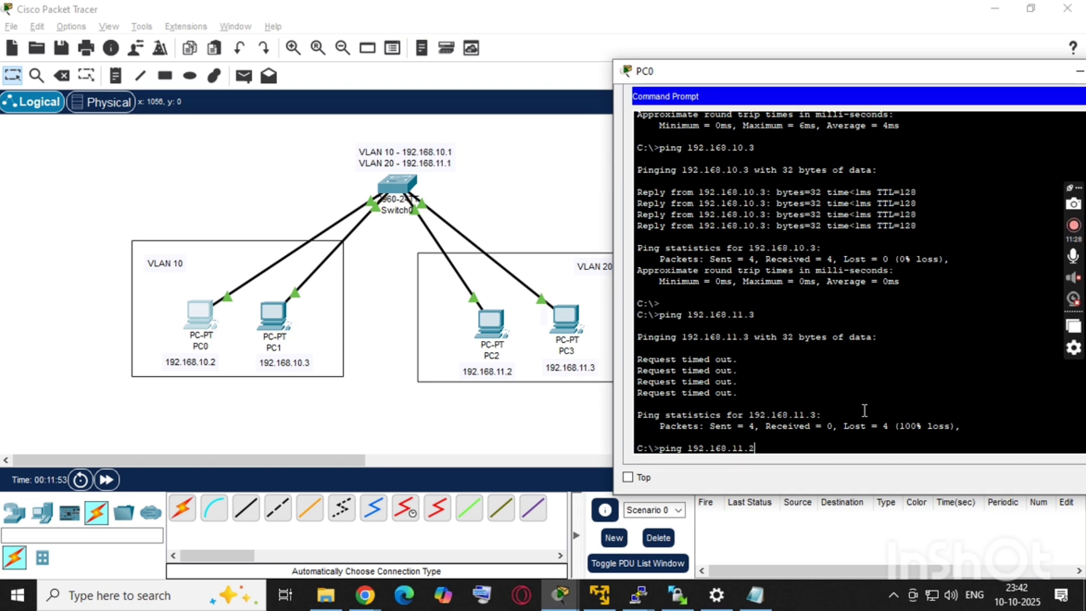
key("Return")
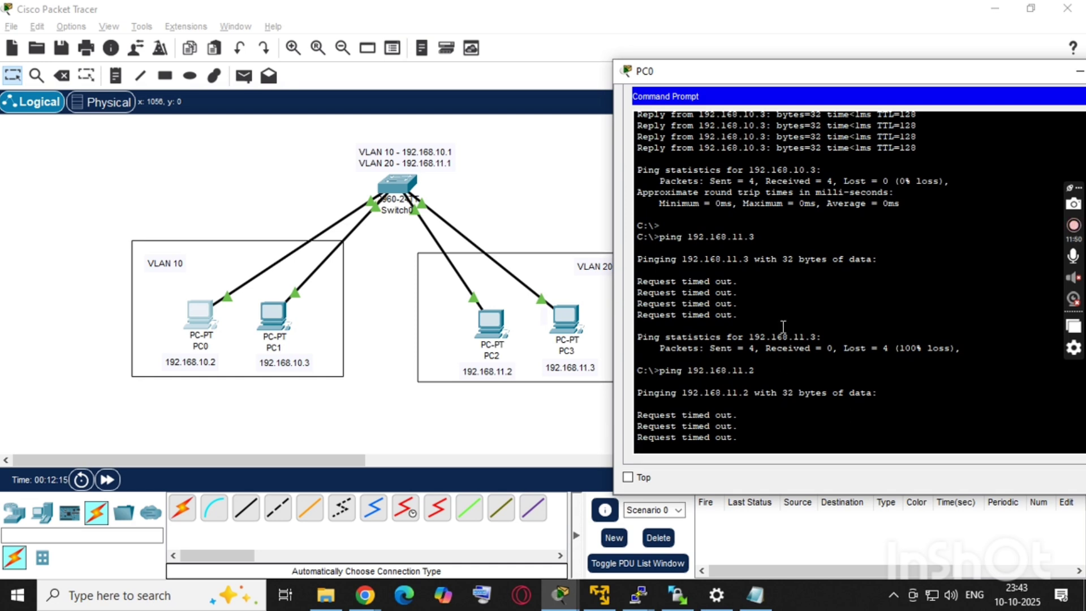
left_click_drag(1034, 80, 901, 91)
left_click(1019, 82)
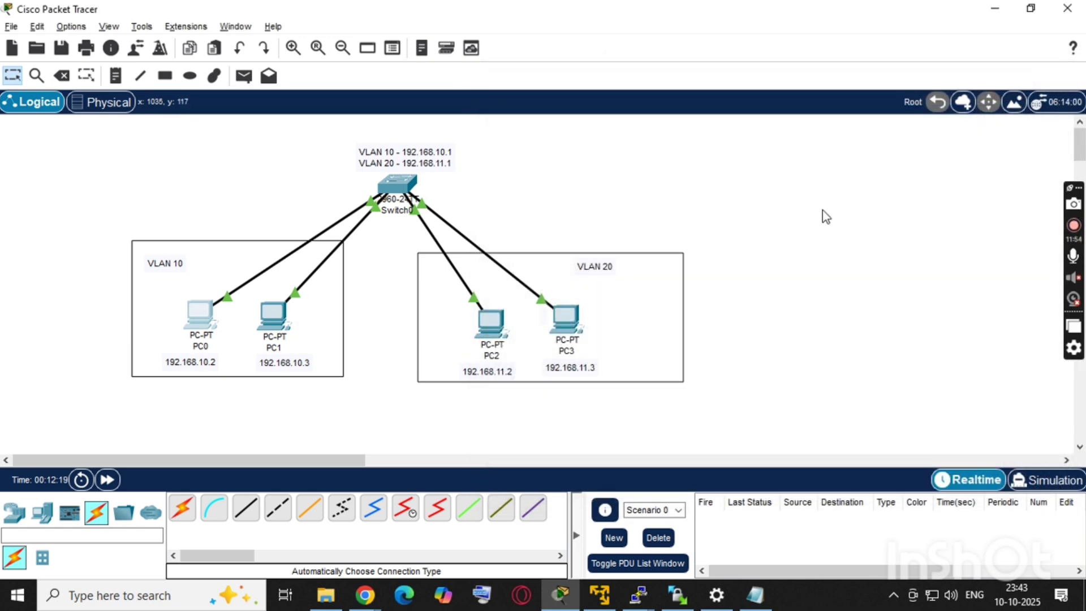
Open PC2's command prompt, move its window clear of the topology and display the IP configuration with ipconfig.
left_click(487, 327)
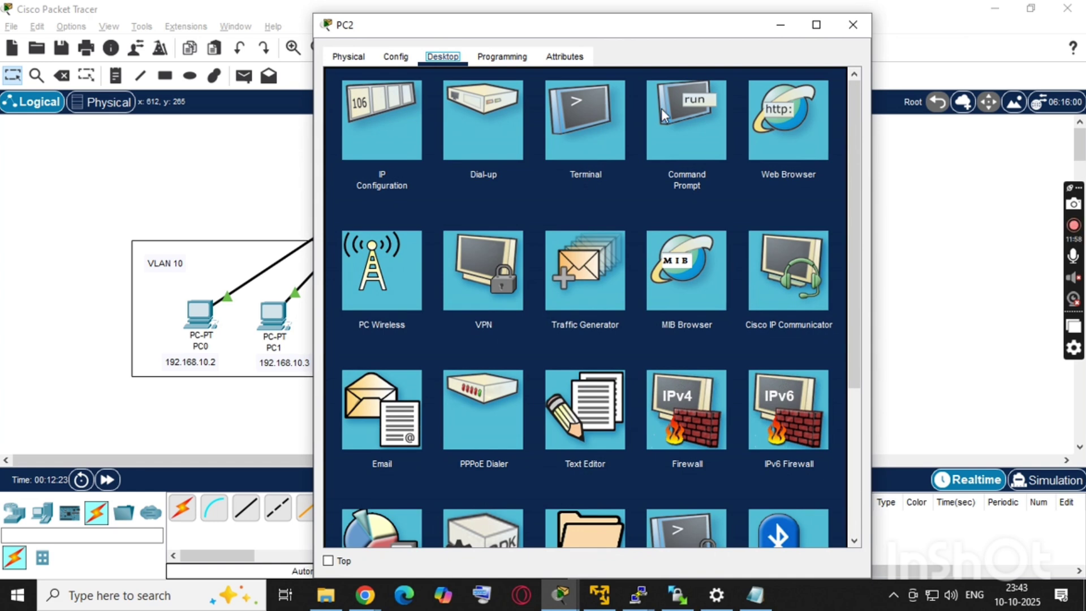
left_click(681, 108)
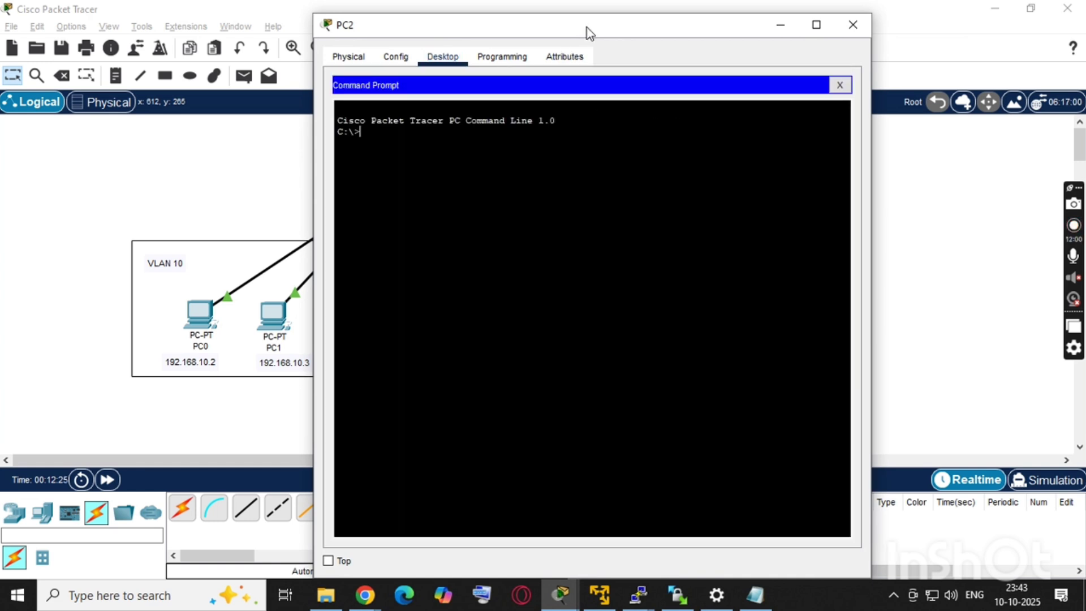
left_click_drag(586, 27, 857, 83)
type("ip")
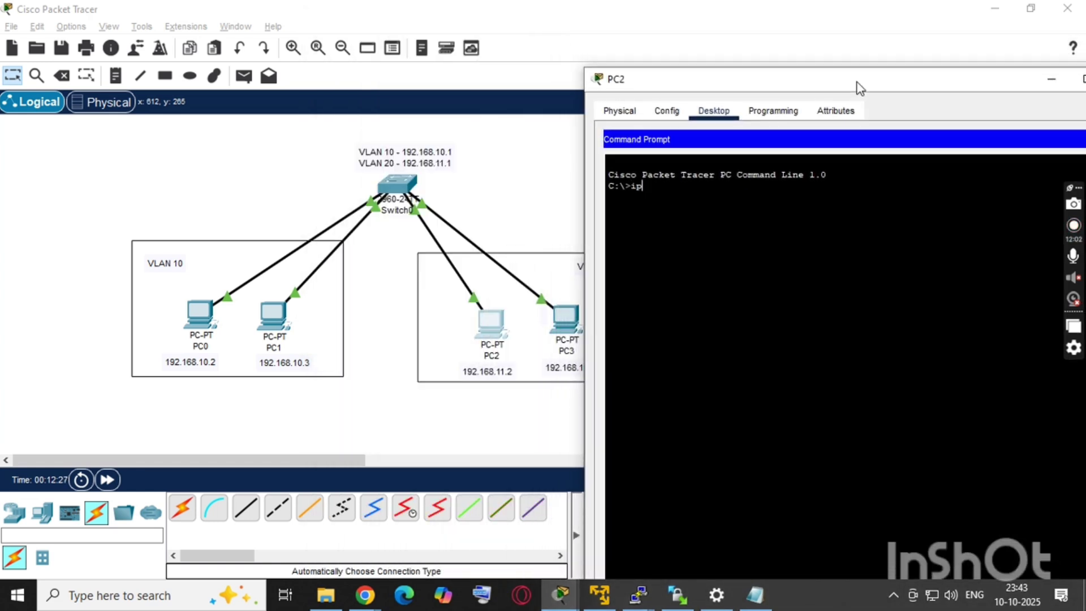
type("config")
key("Return")
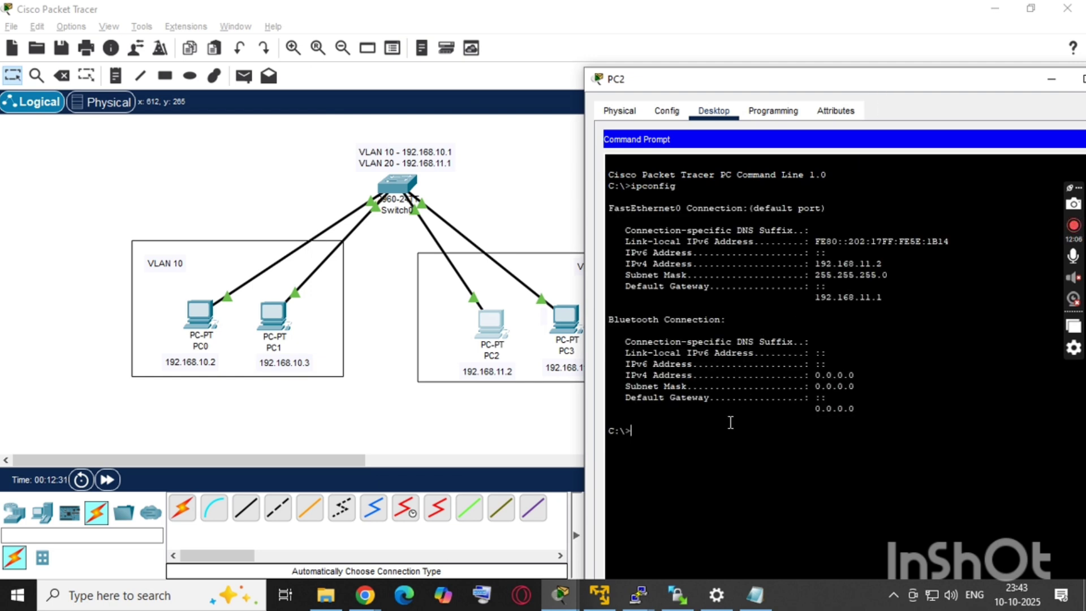
Ping PC3 at 192.168.11.3 from PC2, reusing PC2's copied IPv4 address with the last digit changed to 3.
triple_click(878, 261)
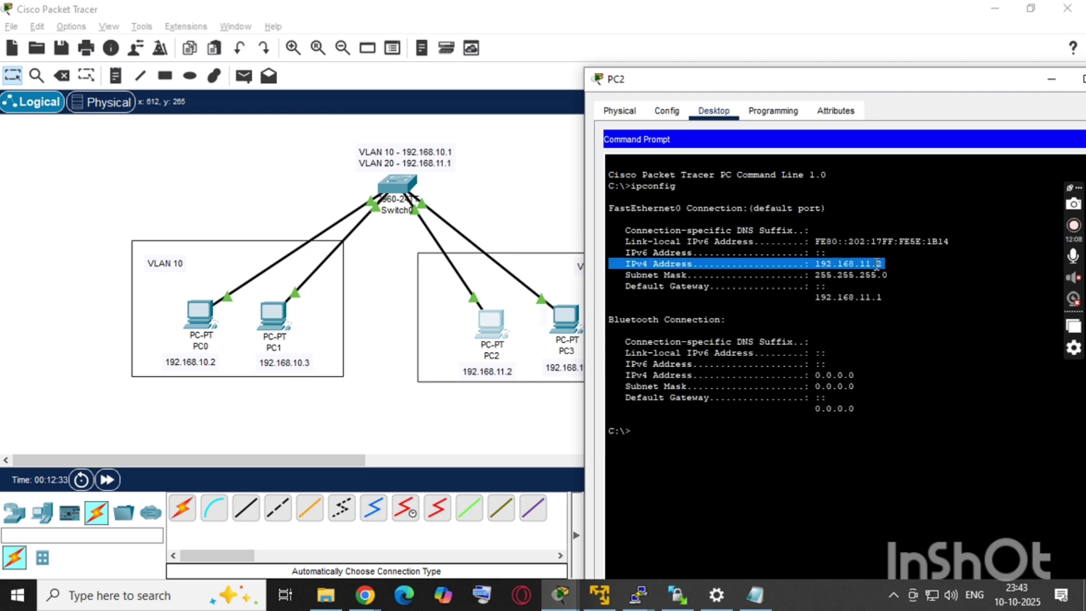
left_click(879, 262)
left_click_drag(881, 262, 816, 261)
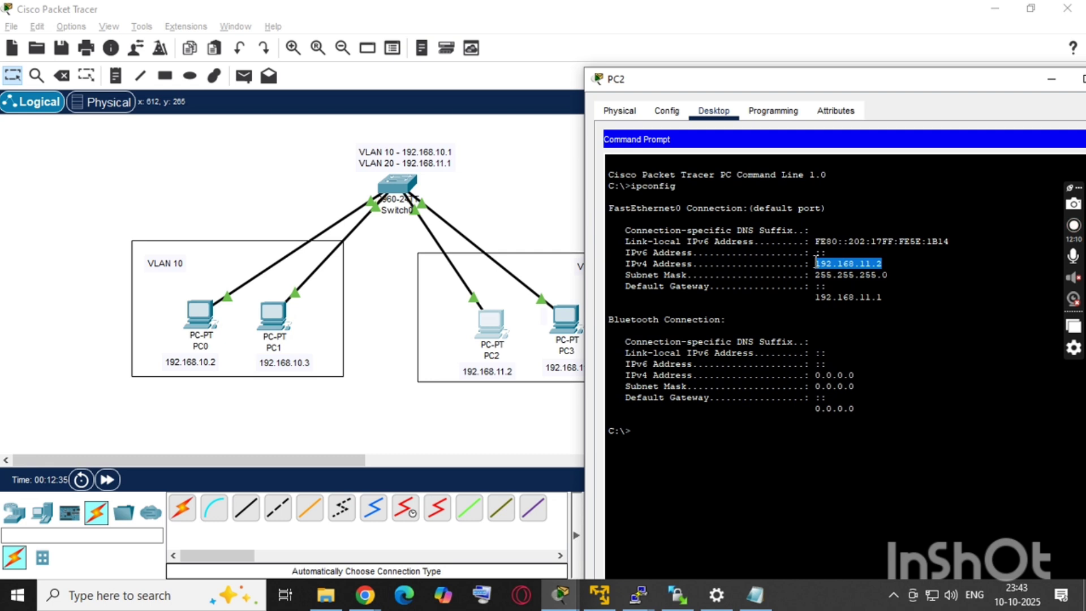
right_click(818, 263)
left_click(852, 273)
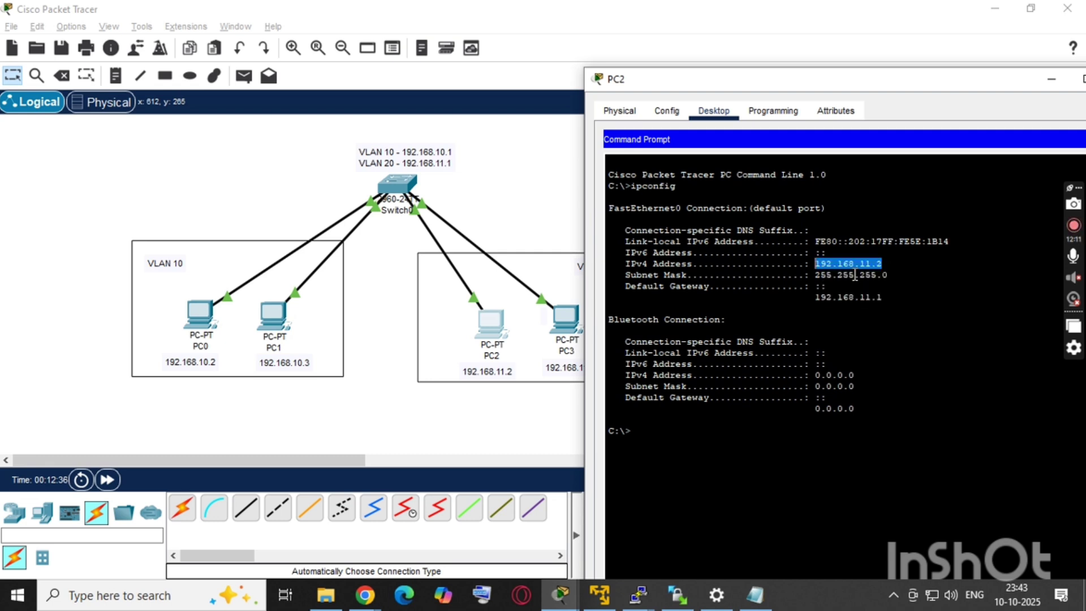
type("ping")
right_click(729, 471)
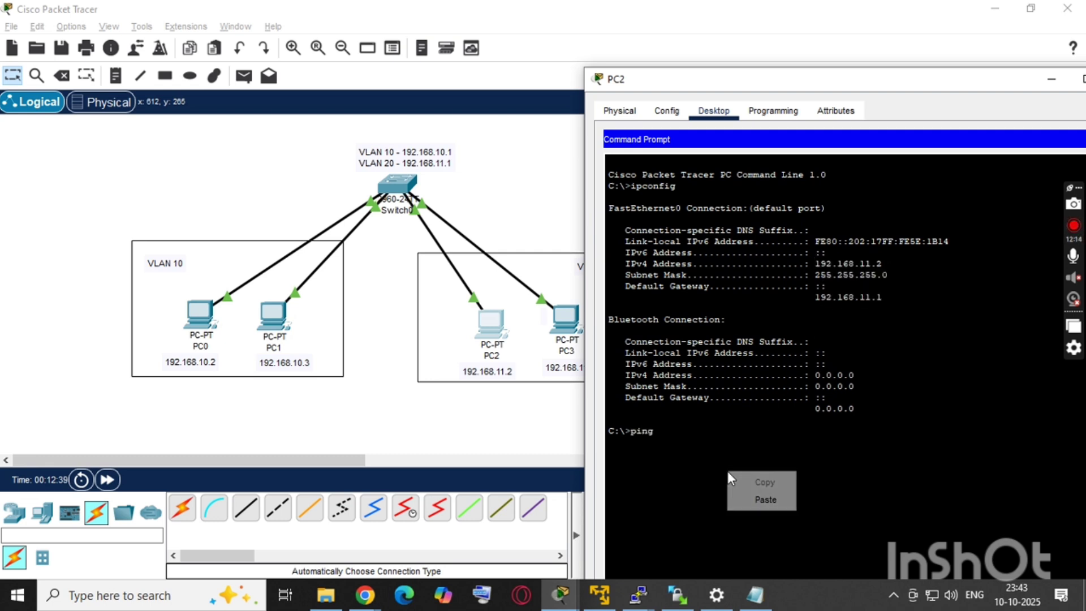
left_click(747, 494)
key("BackSpace")
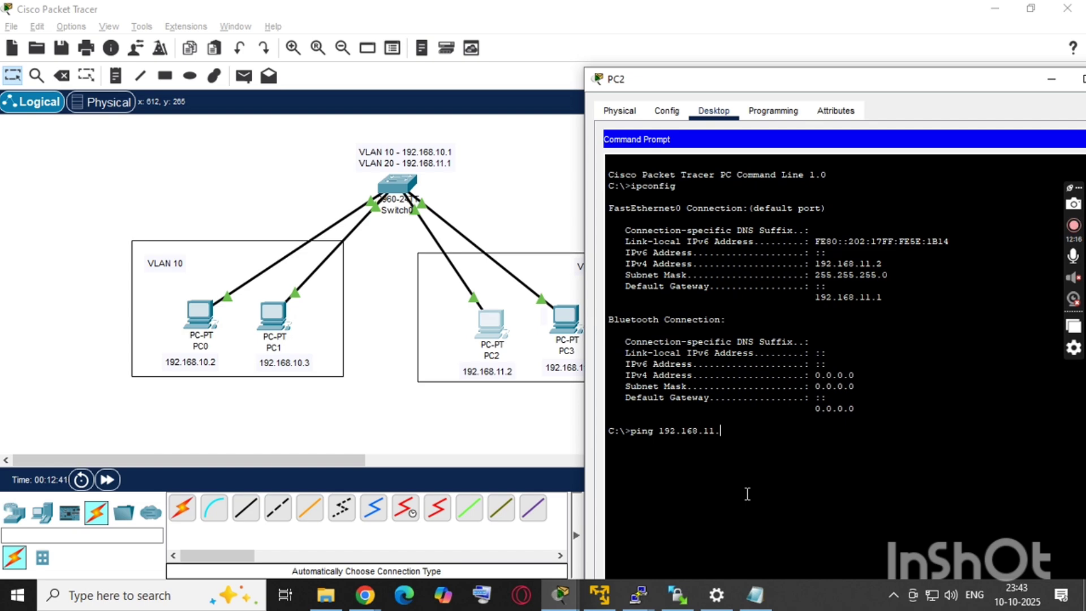
type("3")
key("Return")
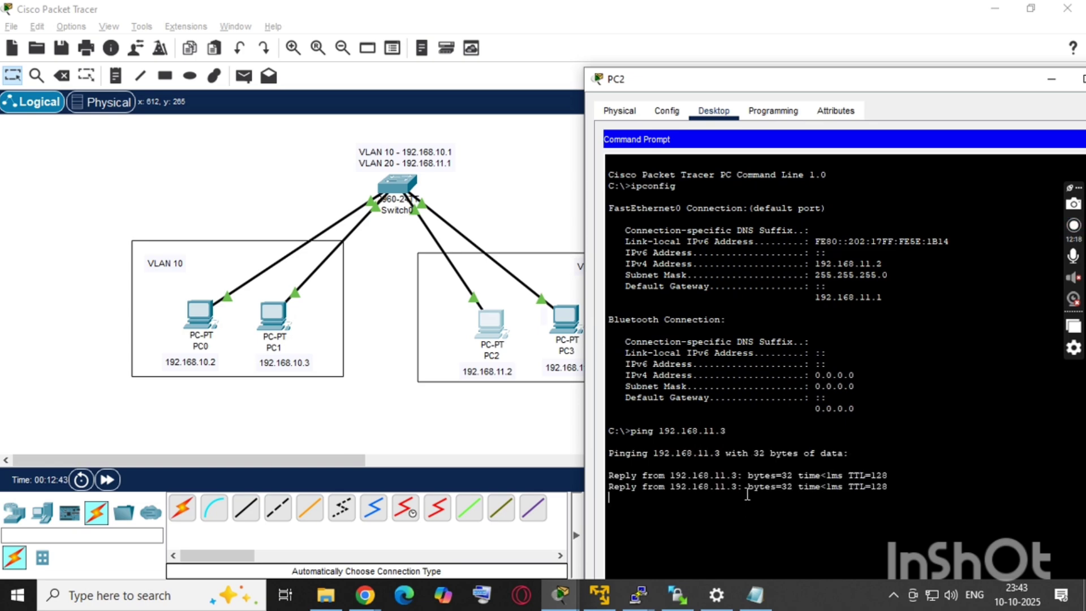
Ping PC1 in VLAN 10 at 192.168.10.3 from PC2's command prompt and close PC2's window.
left_click_drag(681, 86, 762, 79)
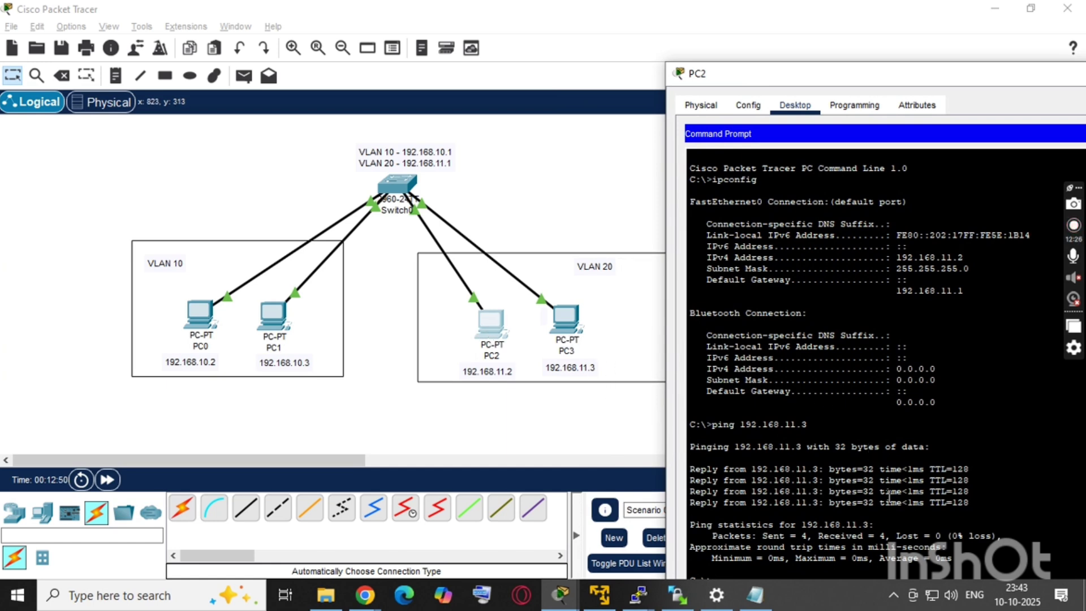
scroll(884, 481, "down", 1)
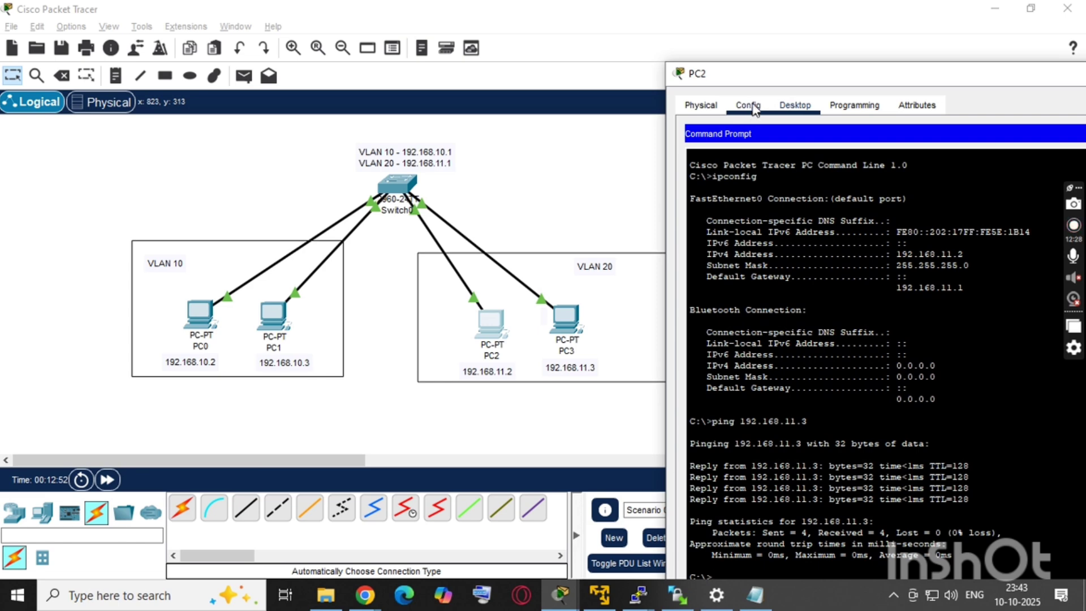
left_click_drag(761, 78, 751, 28)
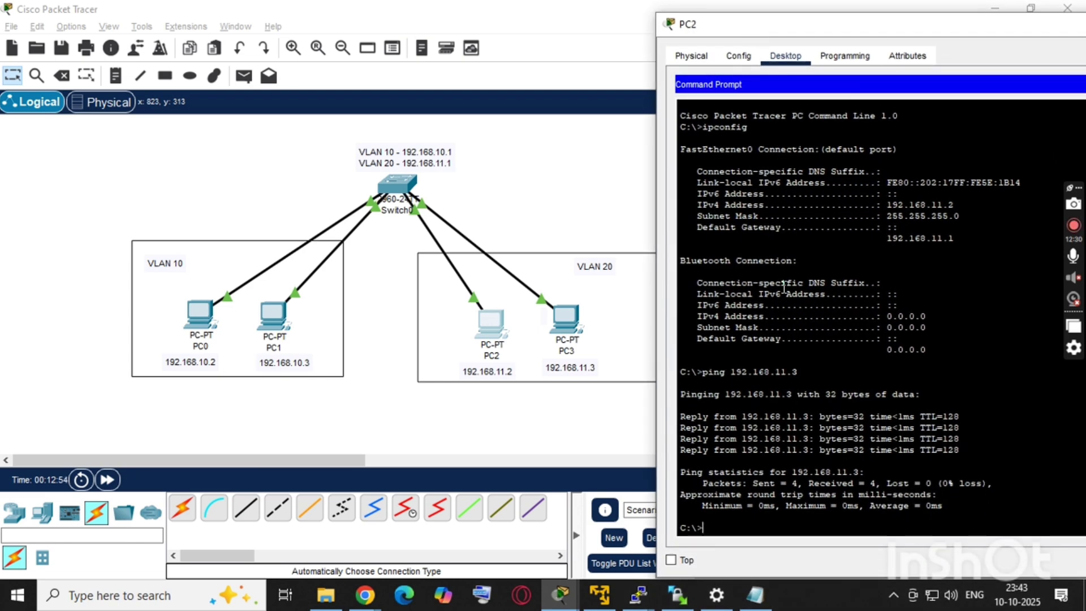
key("Up")
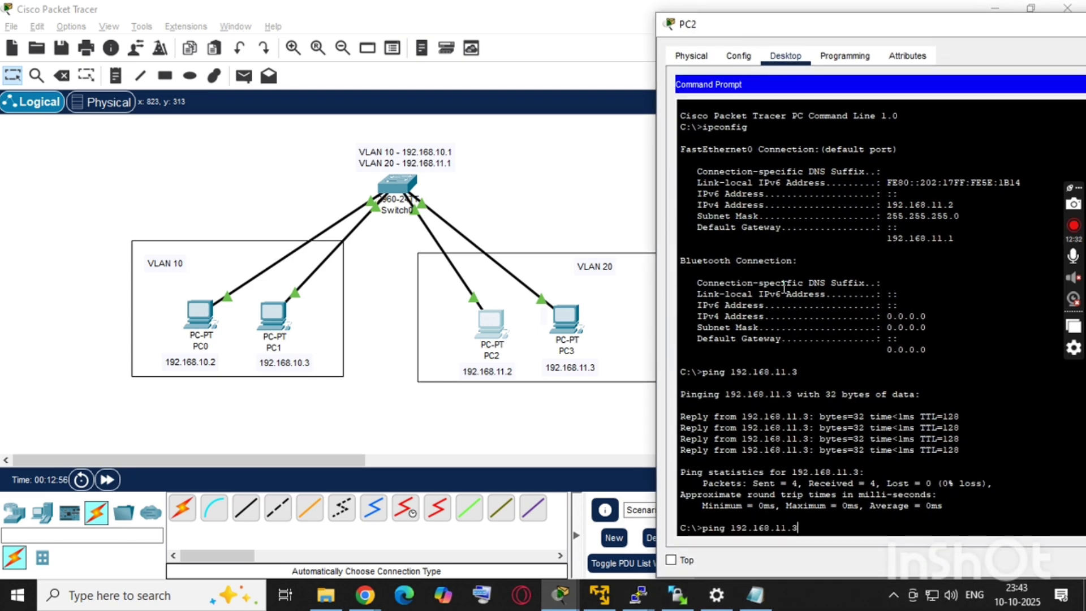
key("Left")
key("BackSpace")
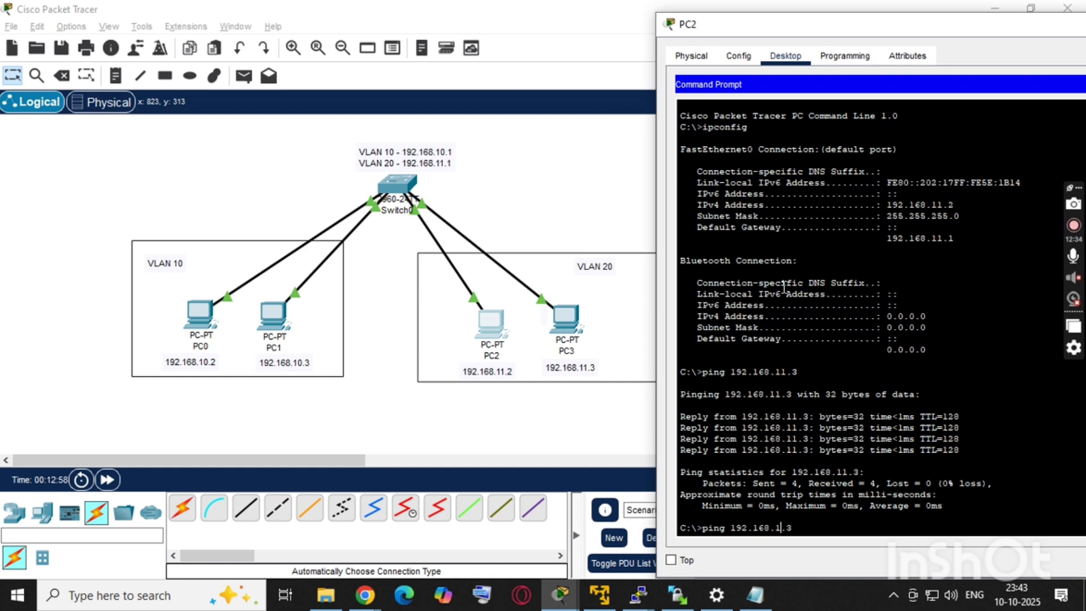
type("0")
key("Return")
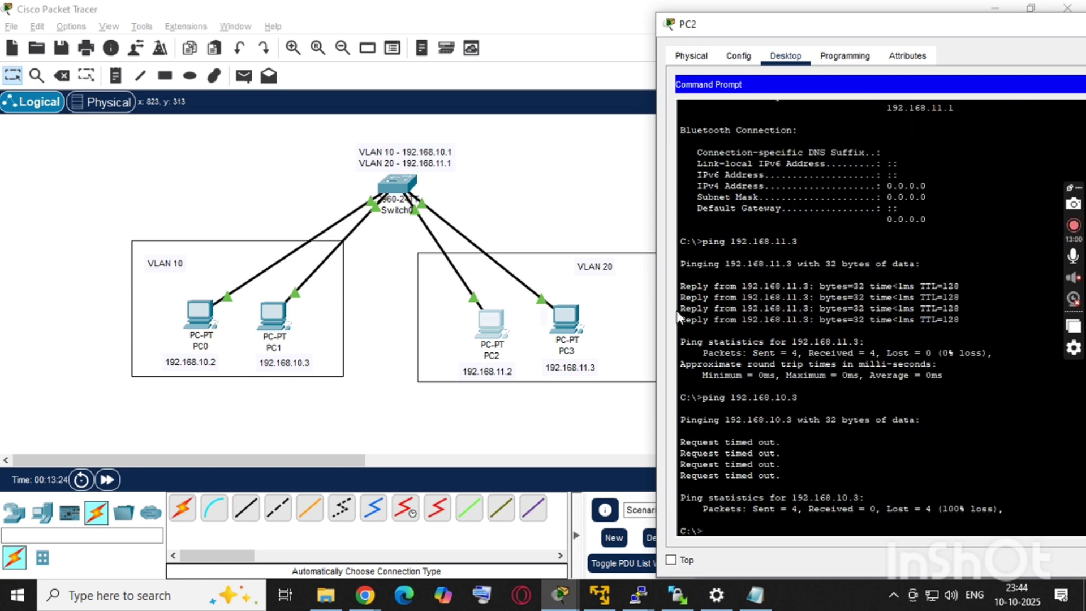
key("alt+F4")
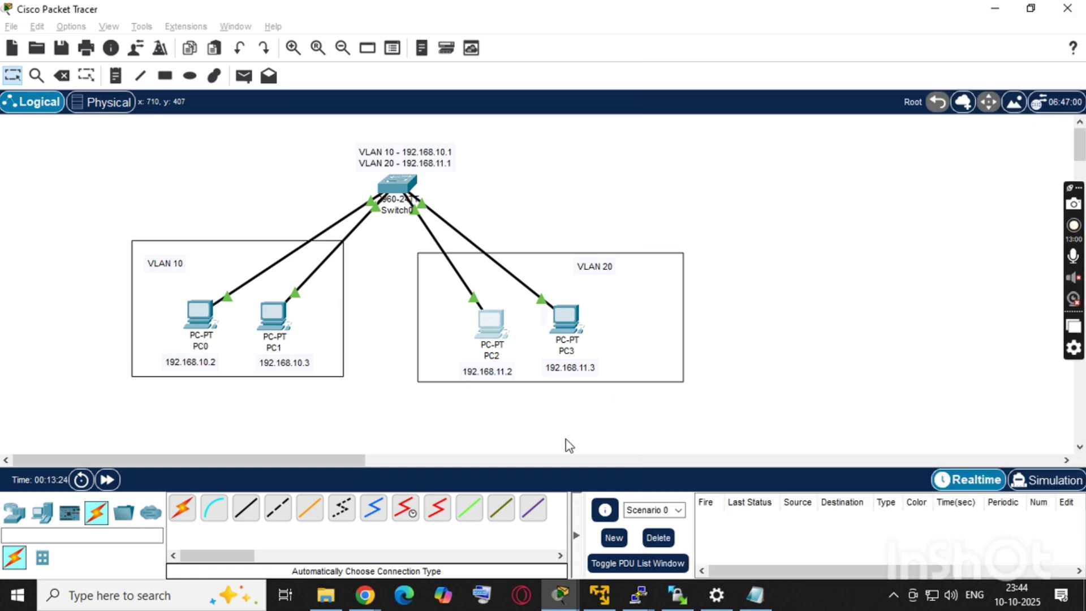
Extend the two VLAN box labels in the topology to "VLAN 20 - IT" and "VLAN 10 - HR".
double_click(607, 268)
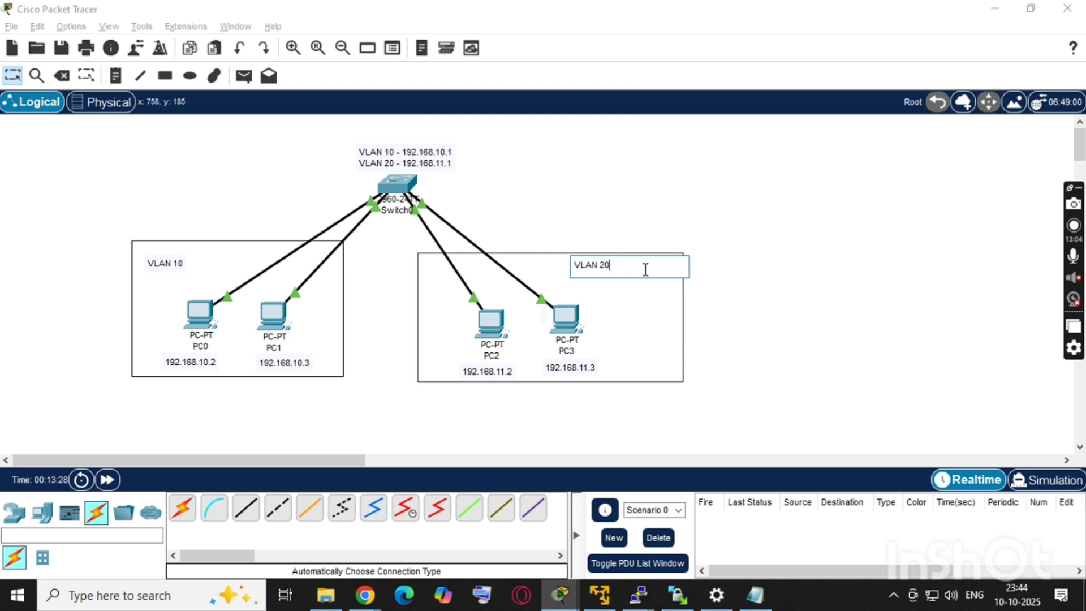
type("- IT")
double_click(169, 264)
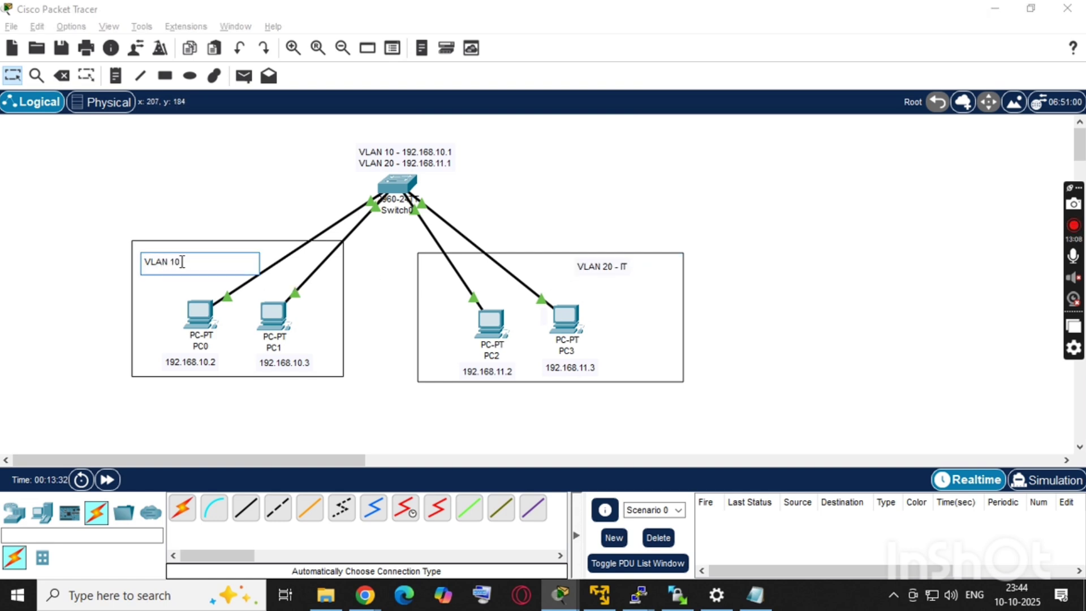
type("- HR")
left_click(214, 199)
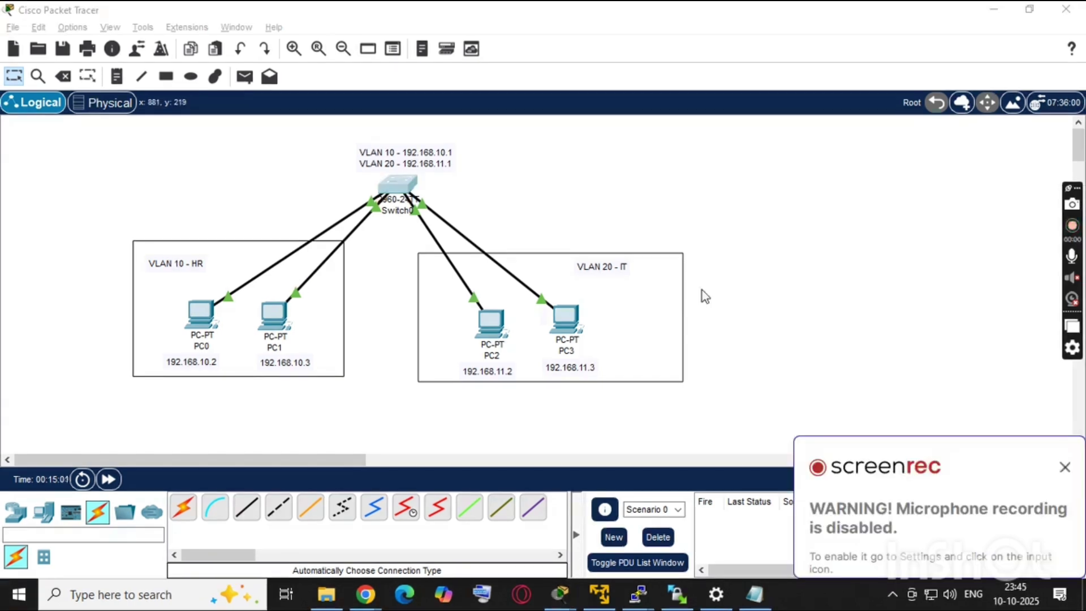
Dismiss the screen recorder's microphone notification, reopen PC0's command prompt and display its IP configuration with ipconfig.
left_click(1064, 466)
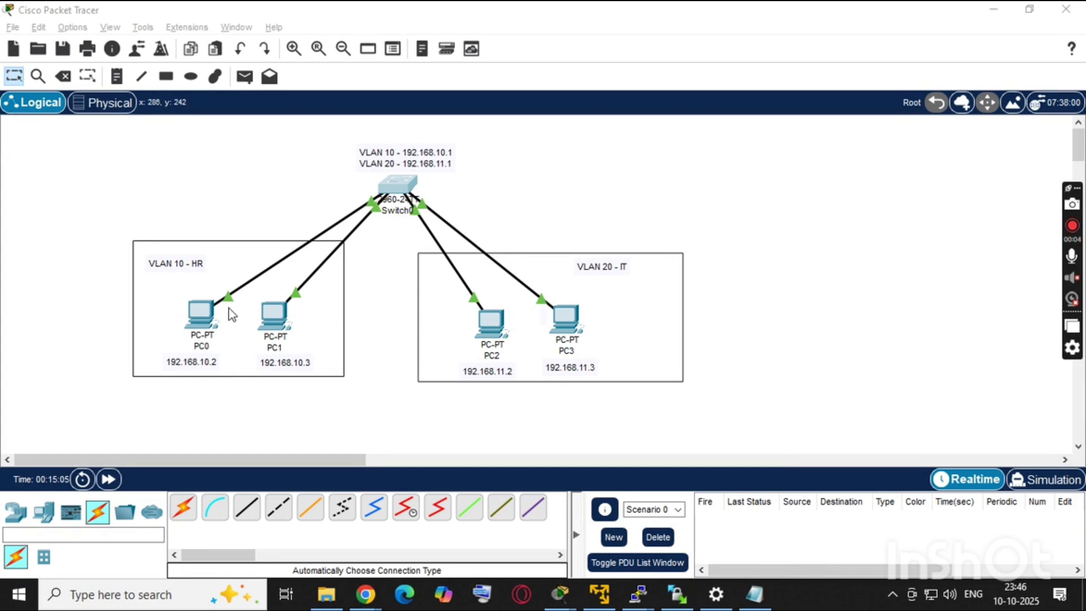
left_click(201, 314)
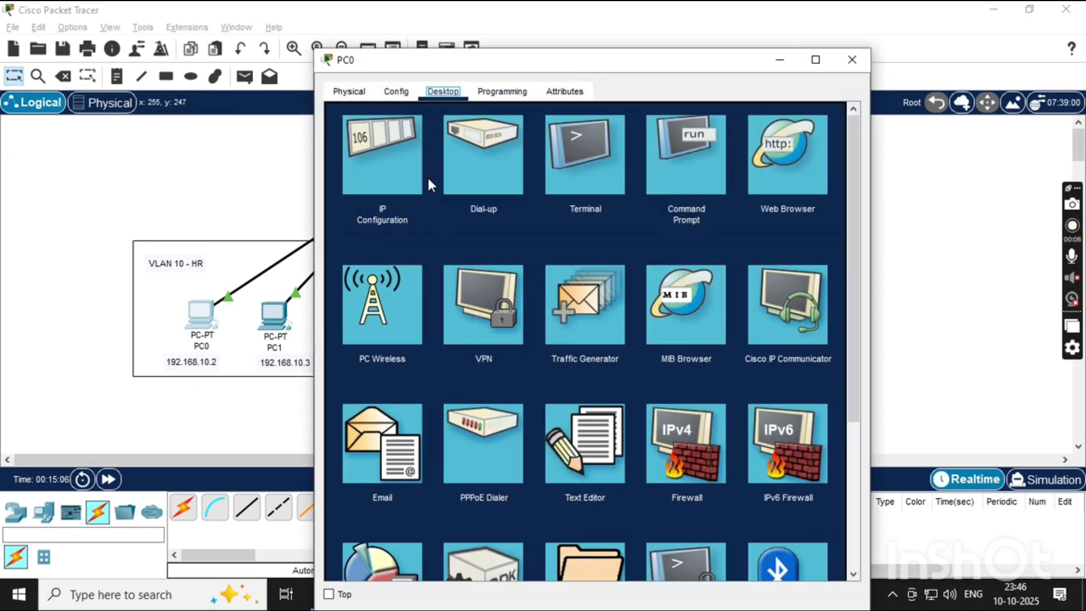
left_click(685, 161)
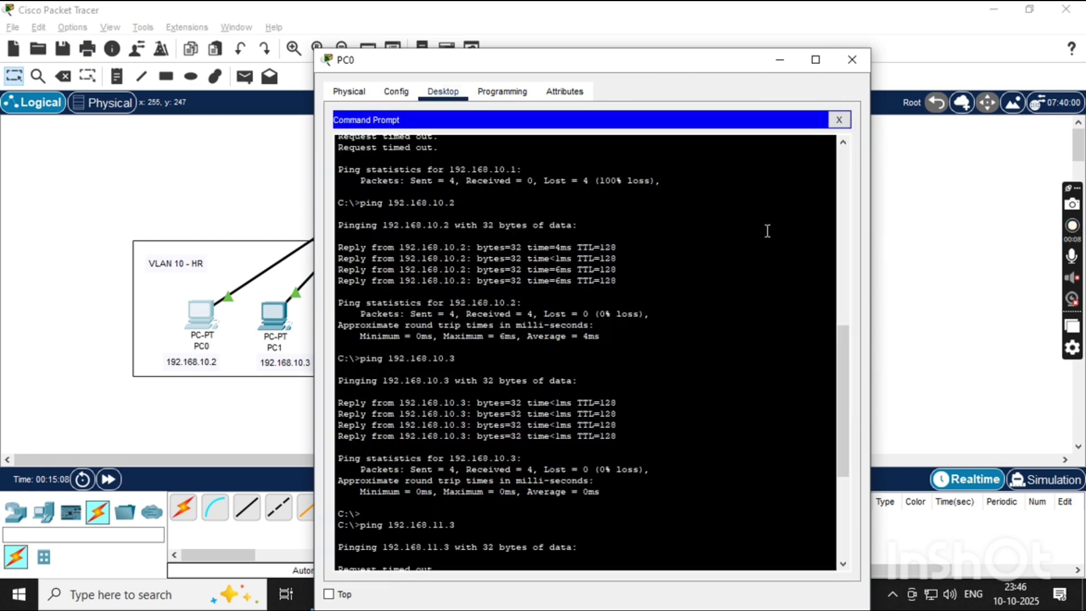
scroll(718, 347, "down", 5)
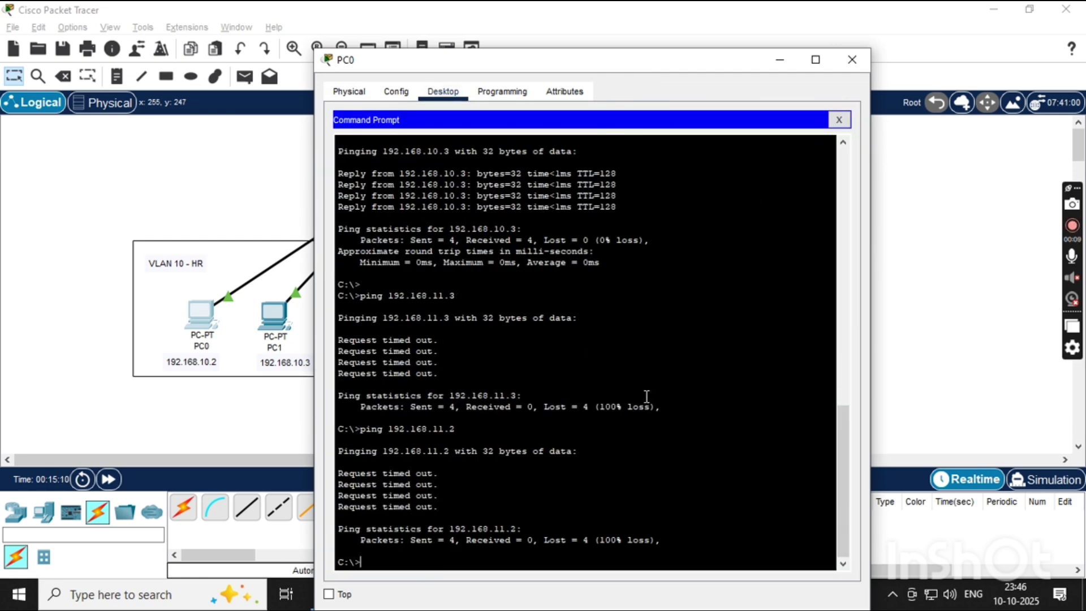
key("Up")
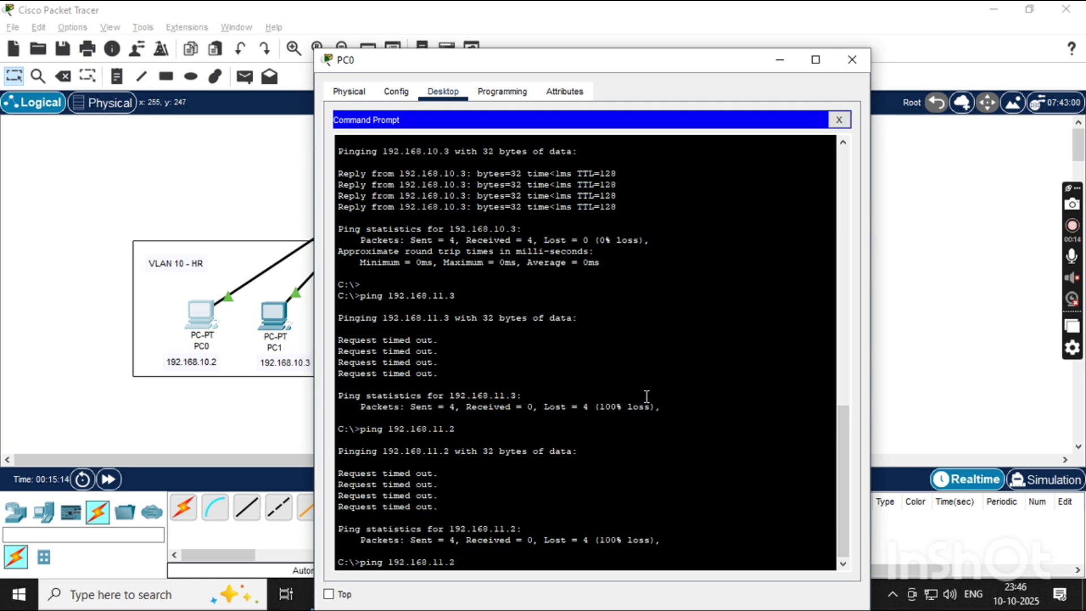
key("Down")
key("Return")
key("Return")
type("ip")
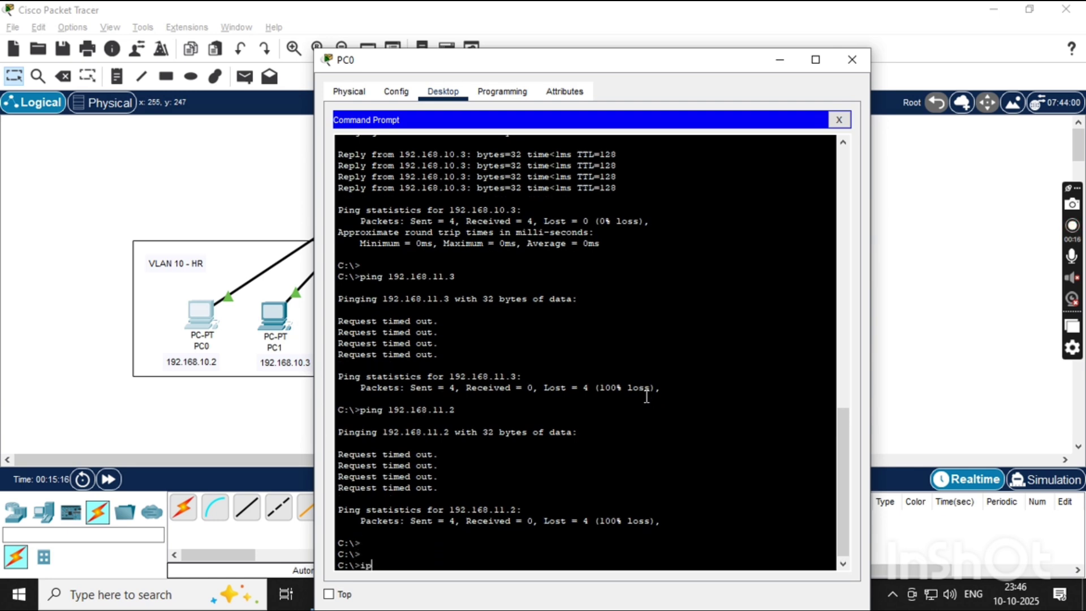
type("config")
key("Return")
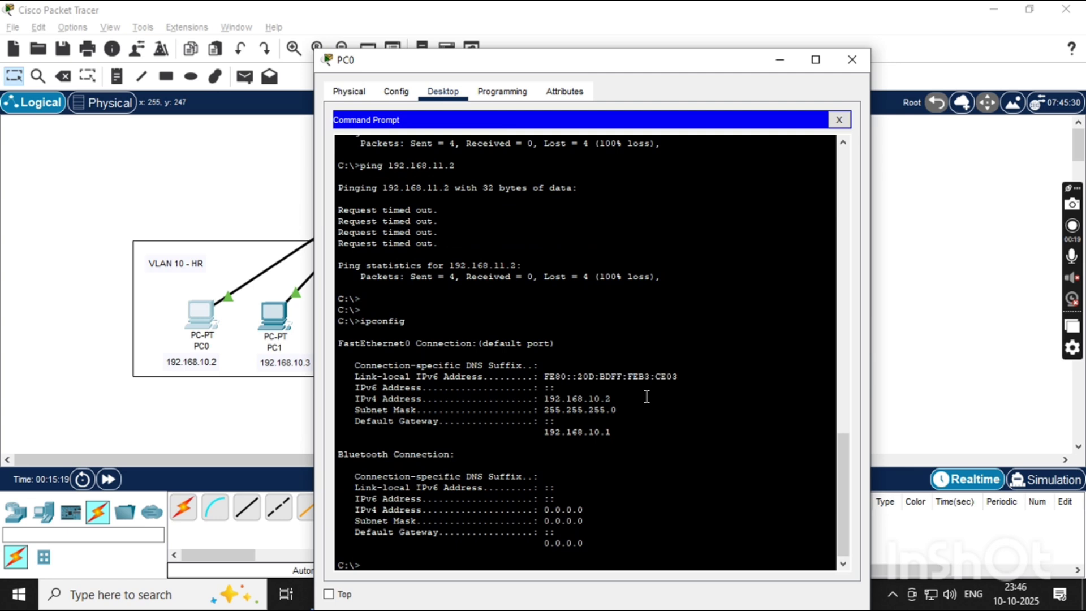
Ping the default gateway 192.168.10.1 from PC0's command prompt, reusing the gateway address copied from the ipconfig output.
left_click_drag(587, 398, 546, 399)
left_click(611, 398)
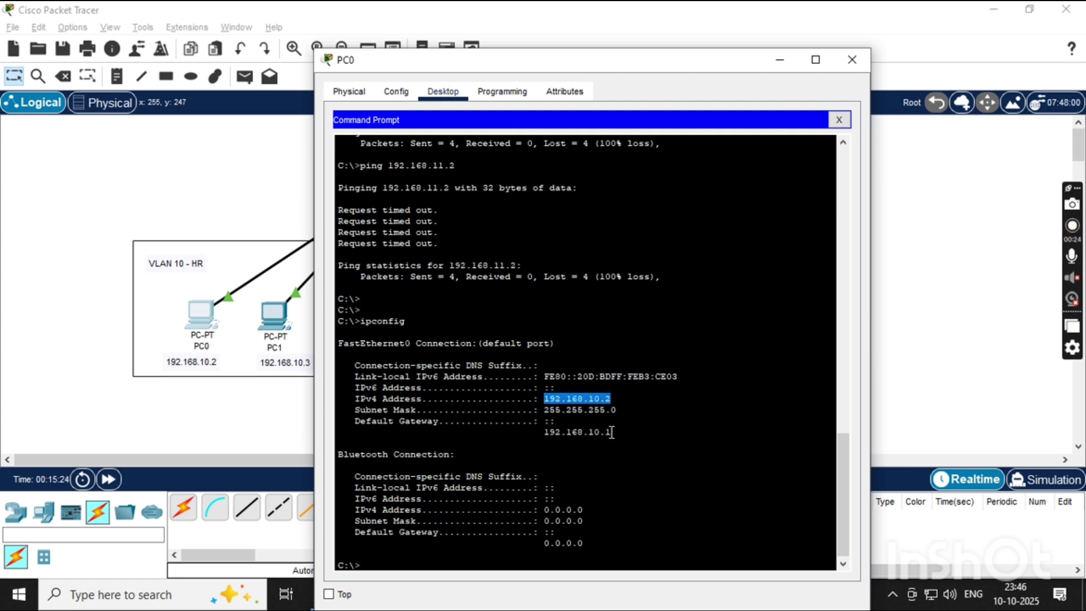
left_click_drag(611, 431, 544, 434)
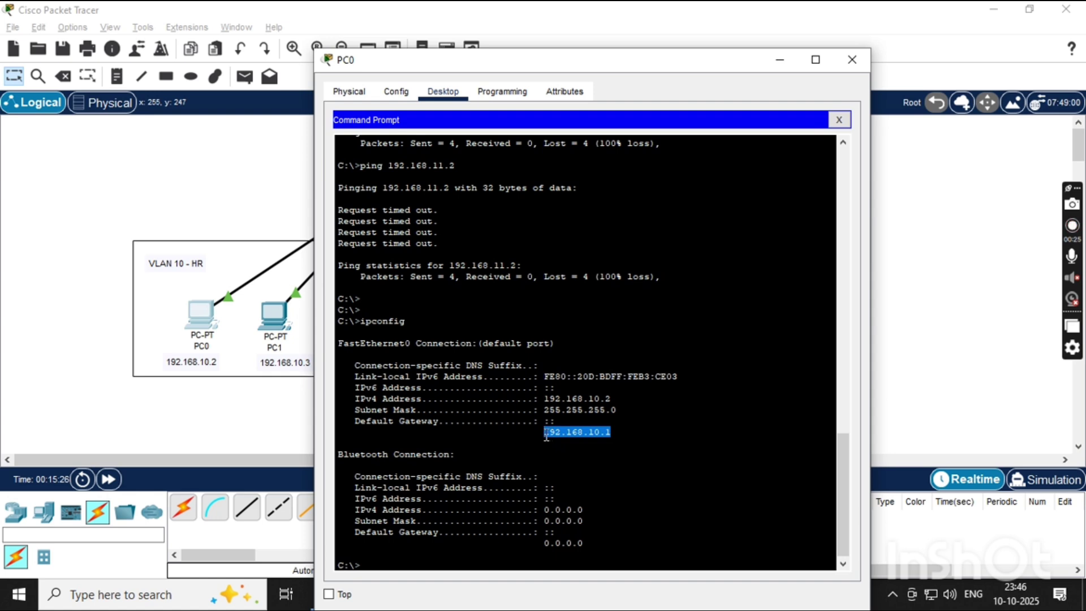
right_click(554, 433)
left_click(577, 444)
type("pi")
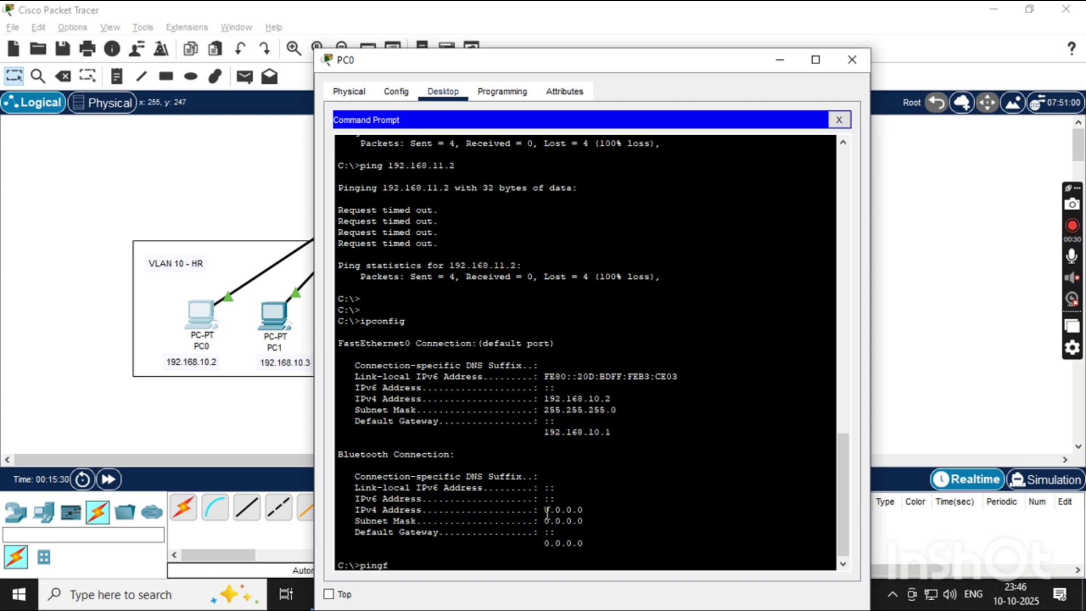
type("ng")
right_click(546, 514)
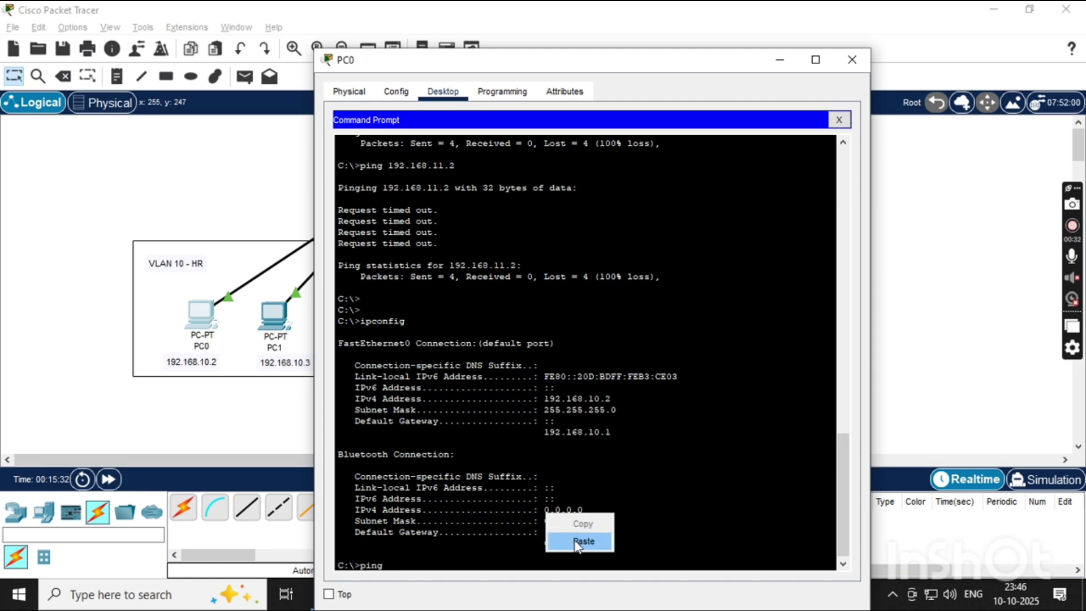
left_click(577, 541)
key("Return")
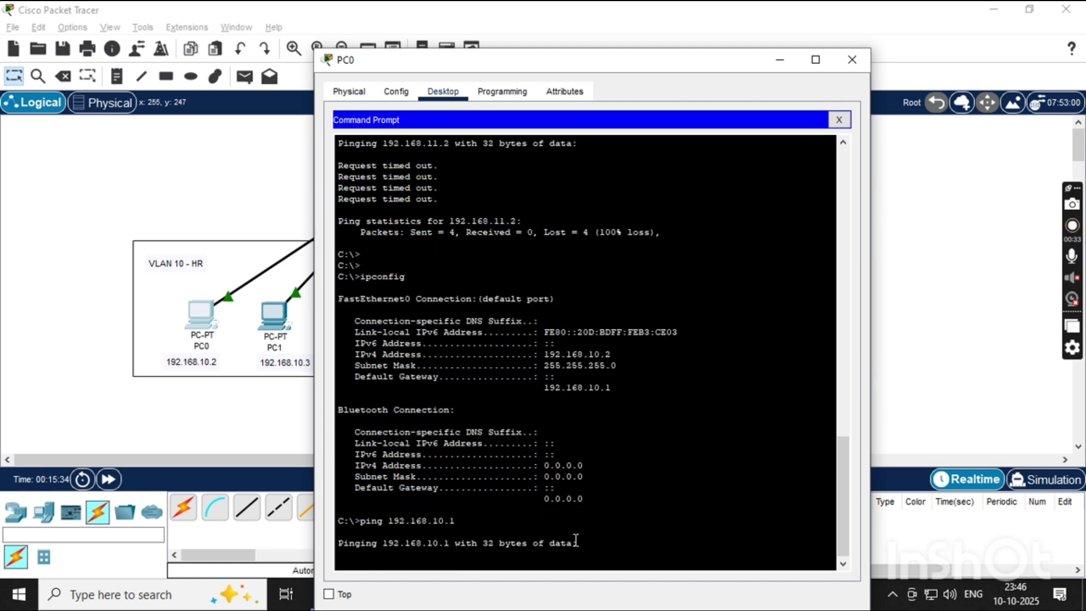
left_click_drag(507, 66, 232, 0)
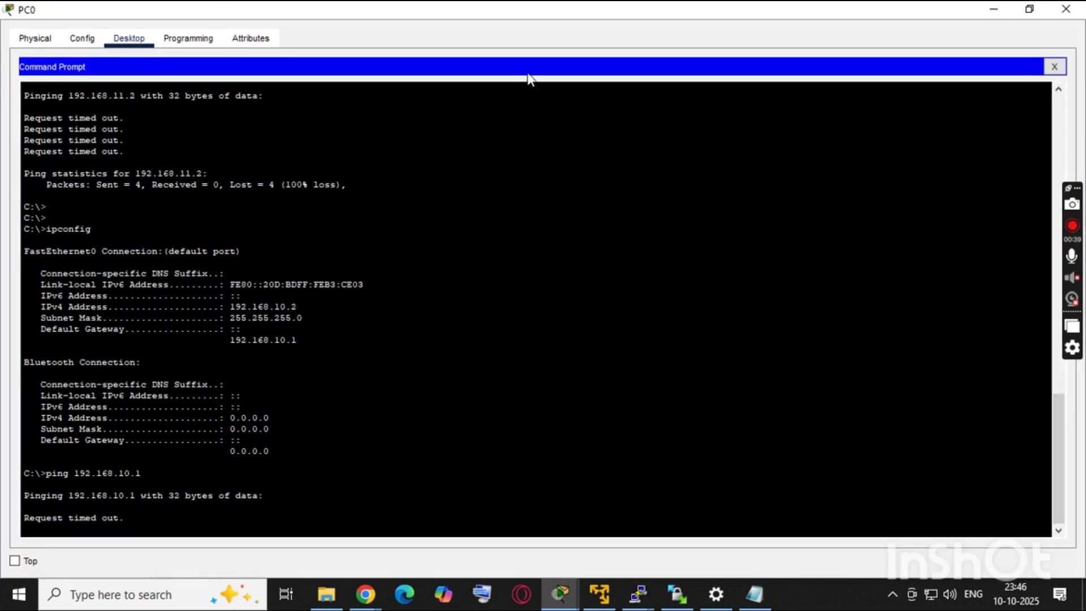
double_click(701, 11)
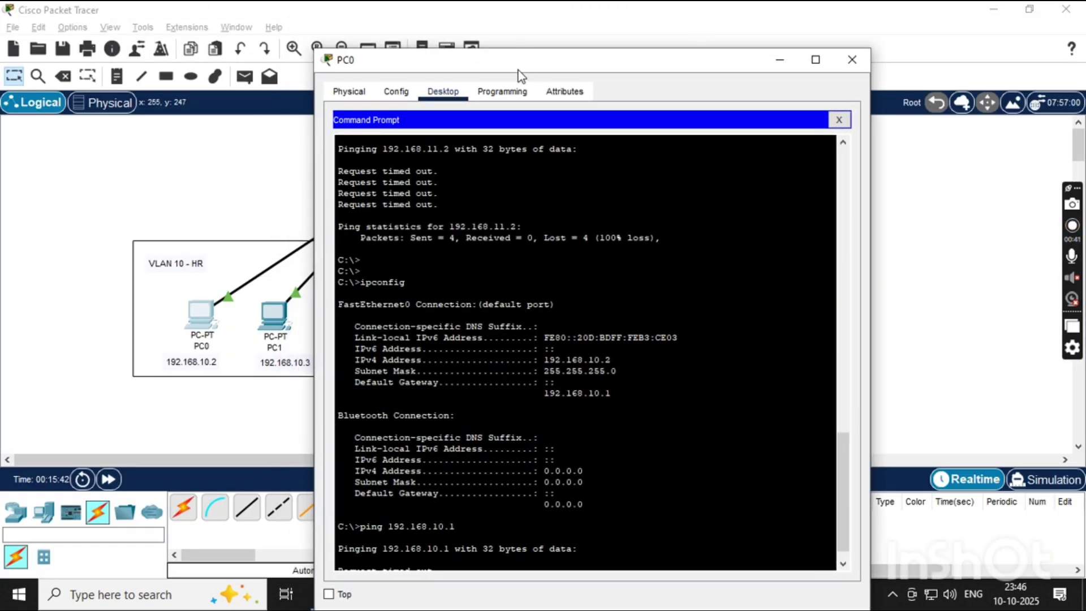
left_click_drag(518, 66, 528, 35)
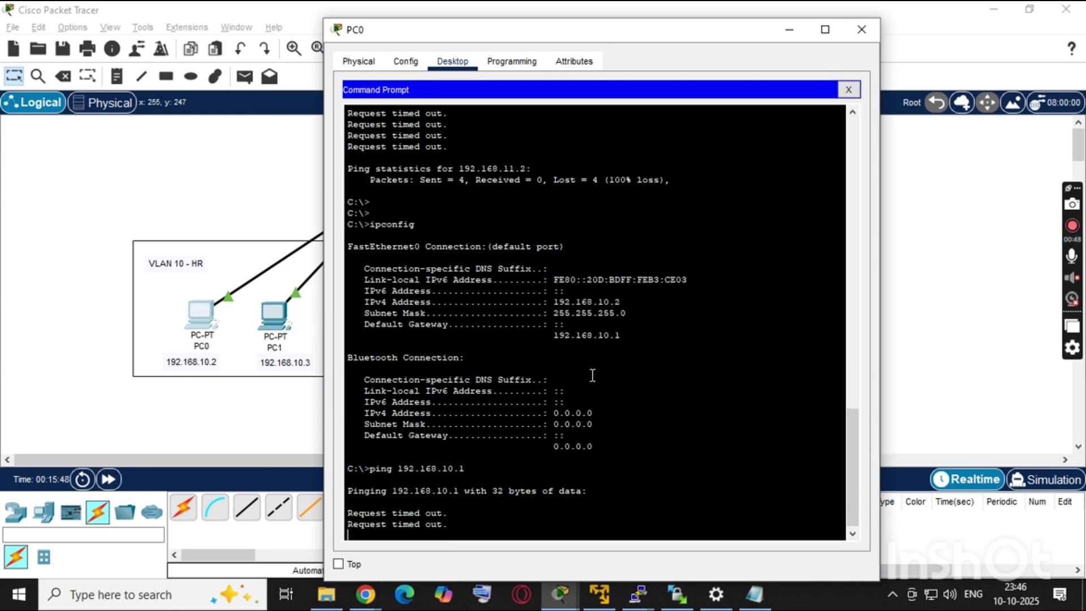
Bring up PC2's command prompt from the topology and maximize its window.
left_click(949, 314)
left_click(487, 323)
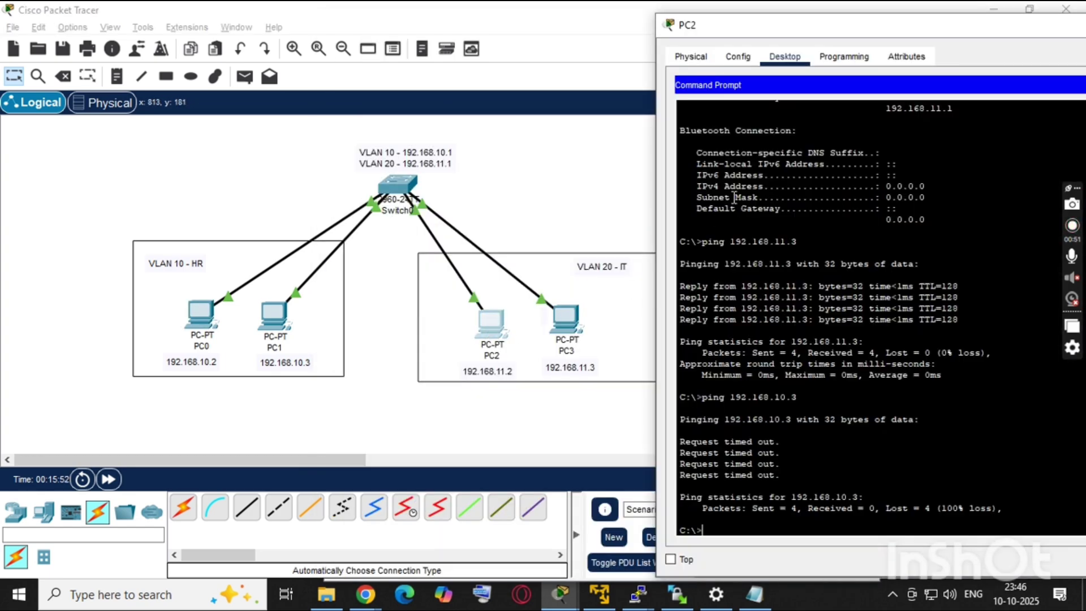
left_click_drag(778, 26, 534, 8)
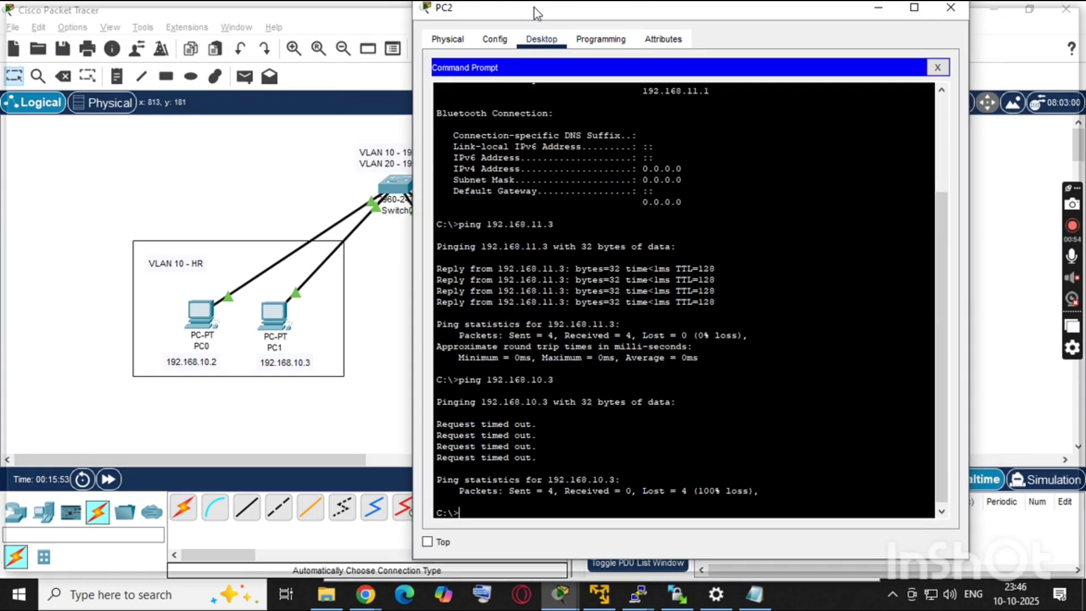
double_click(534, 8)
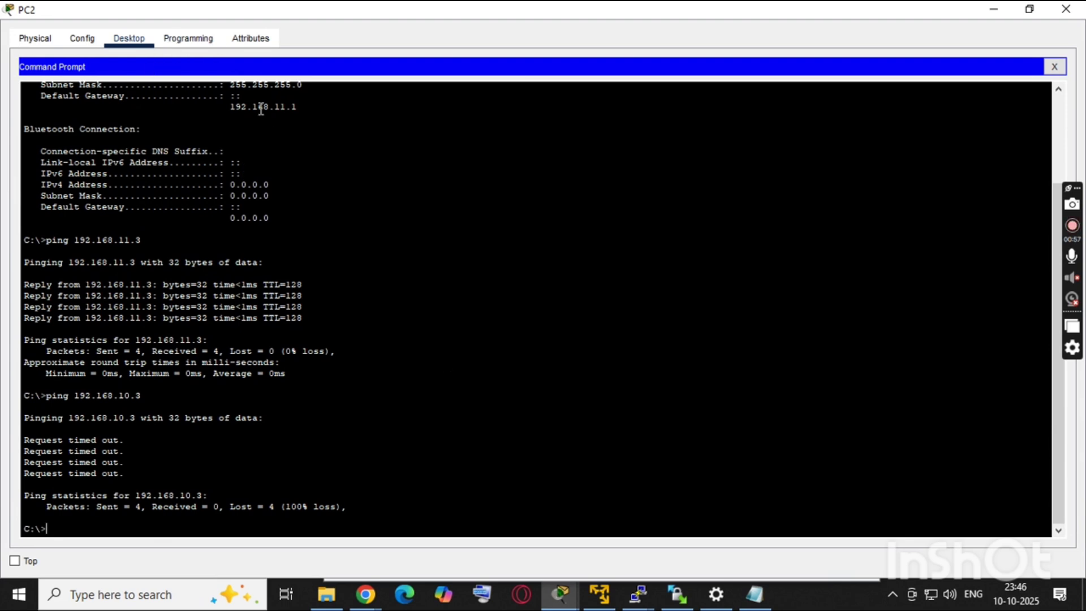
Ping PC2's default gateway at 192.168.11.1, reusing the gateway address copied from its IP configuration.
left_click_drag(259, 107, 232, 103)
right_click(232, 104)
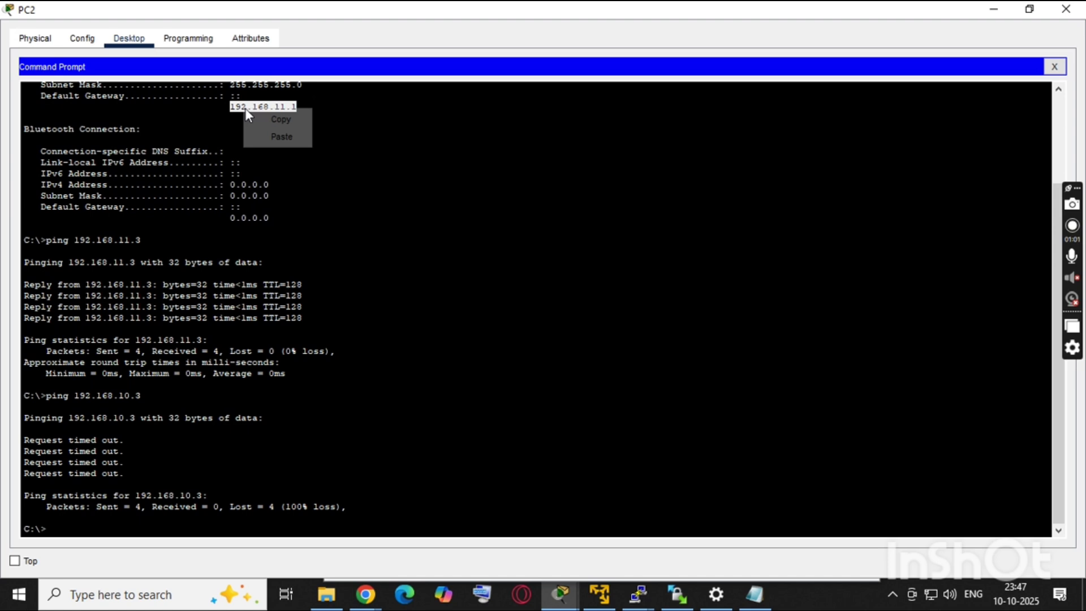
left_click(278, 116)
type("pin")
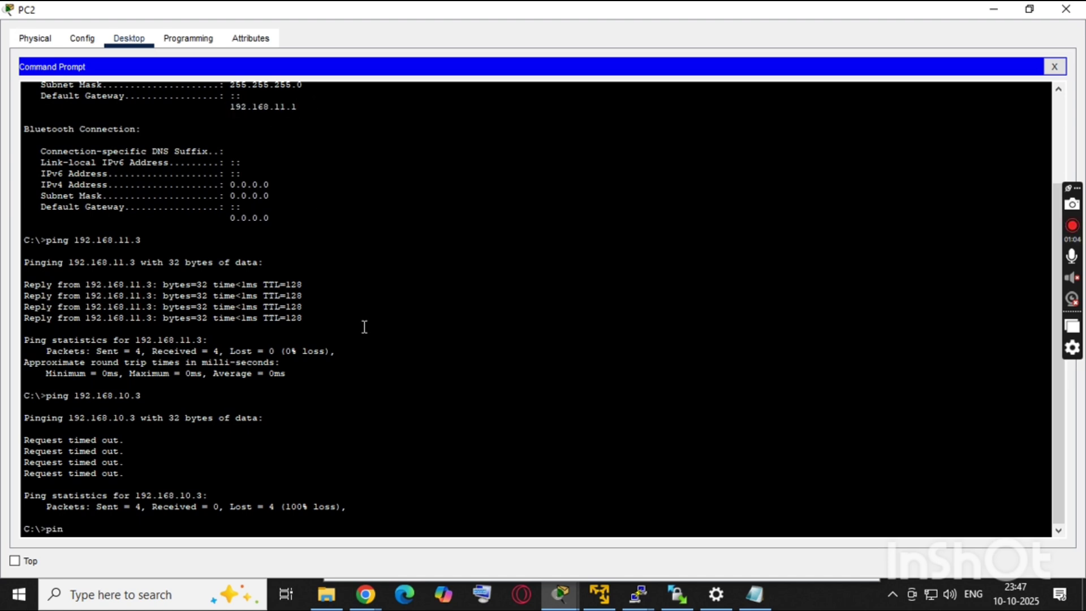
type("g")
right_click(364, 326)
left_click(382, 349)
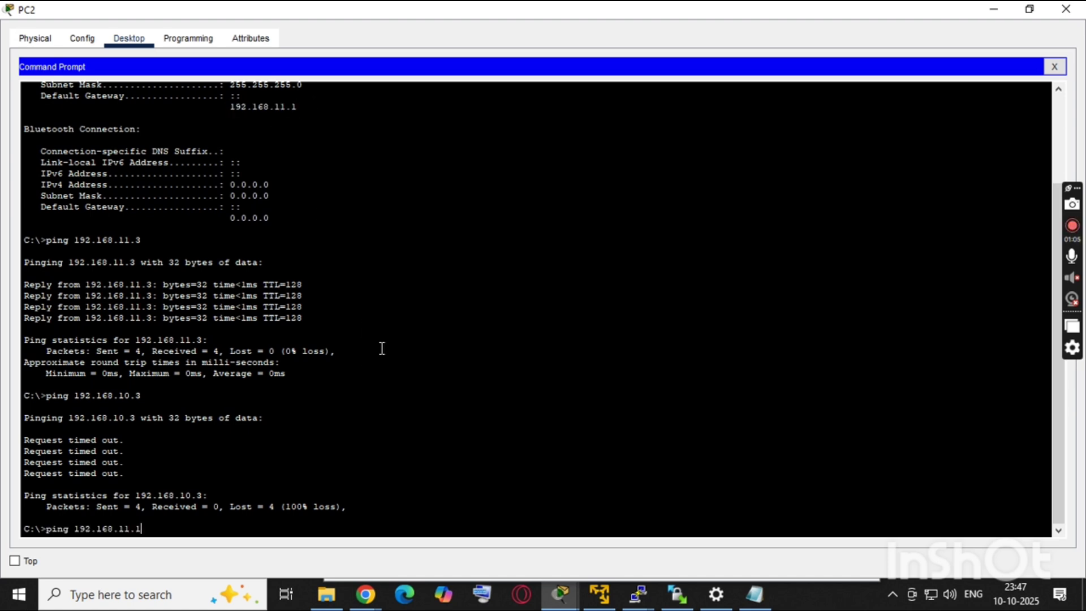
key("Return")
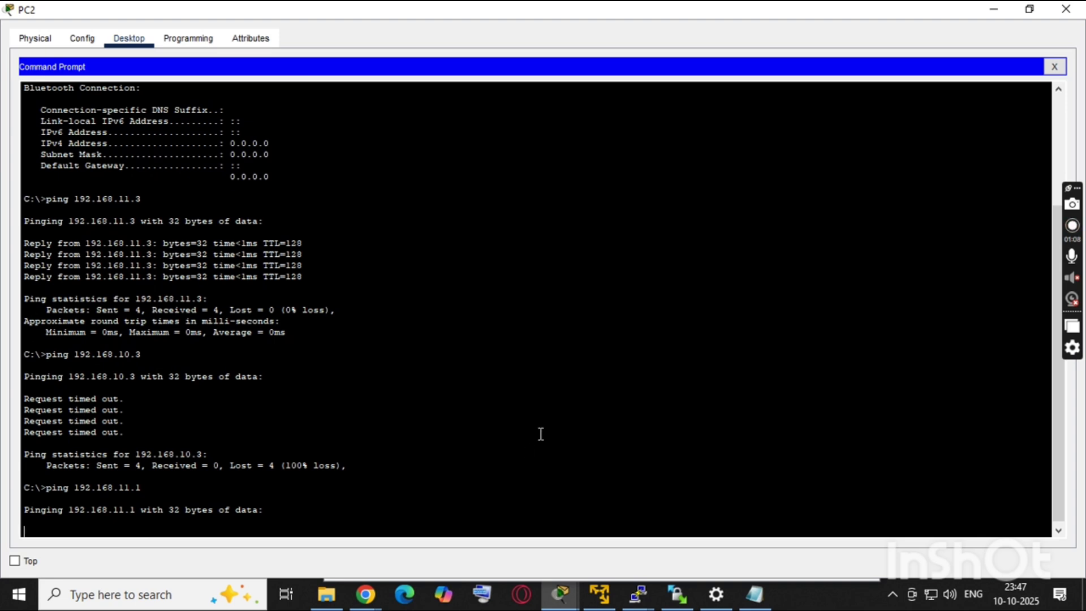
Restore PC2's window to normal size and place PC0's window beside it.
left_click(930, 39)
left_click(1026, 10)
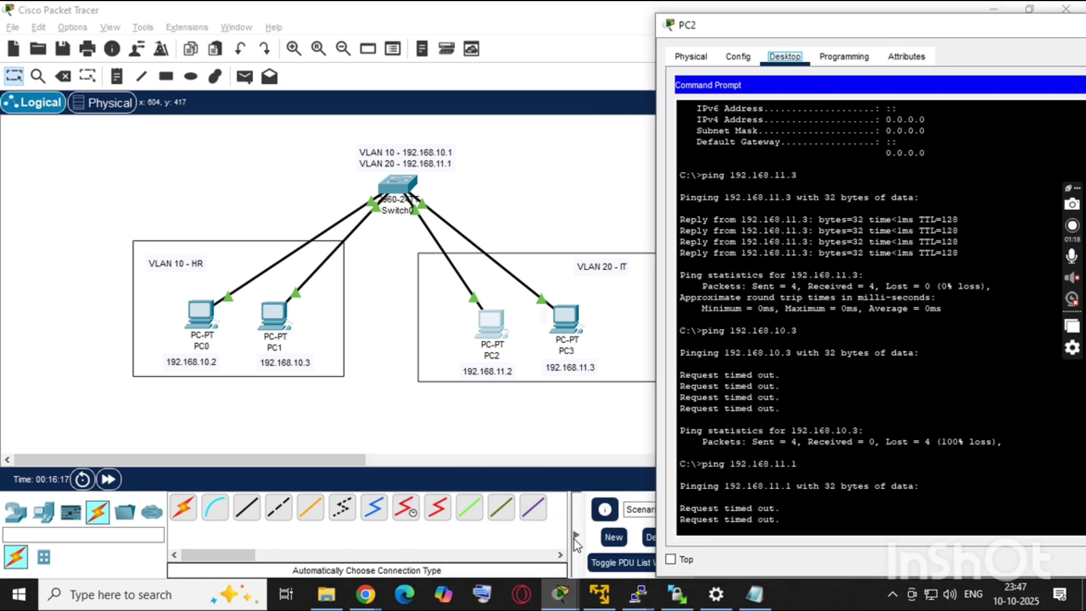
left_click(570, 605)
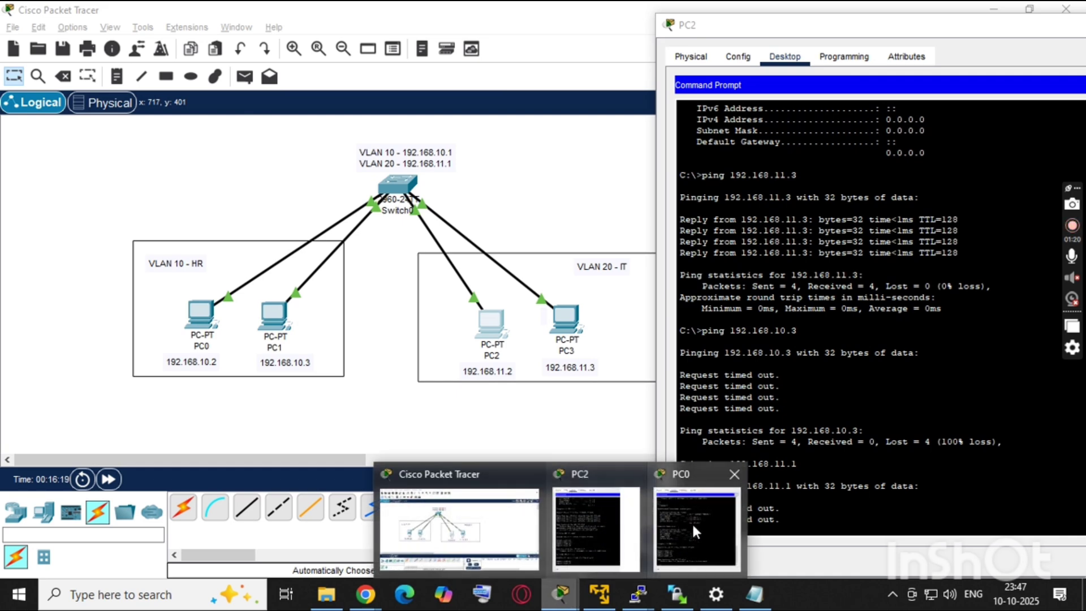
left_click(691, 521)
left_click_drag(589, 31, 337, 32)
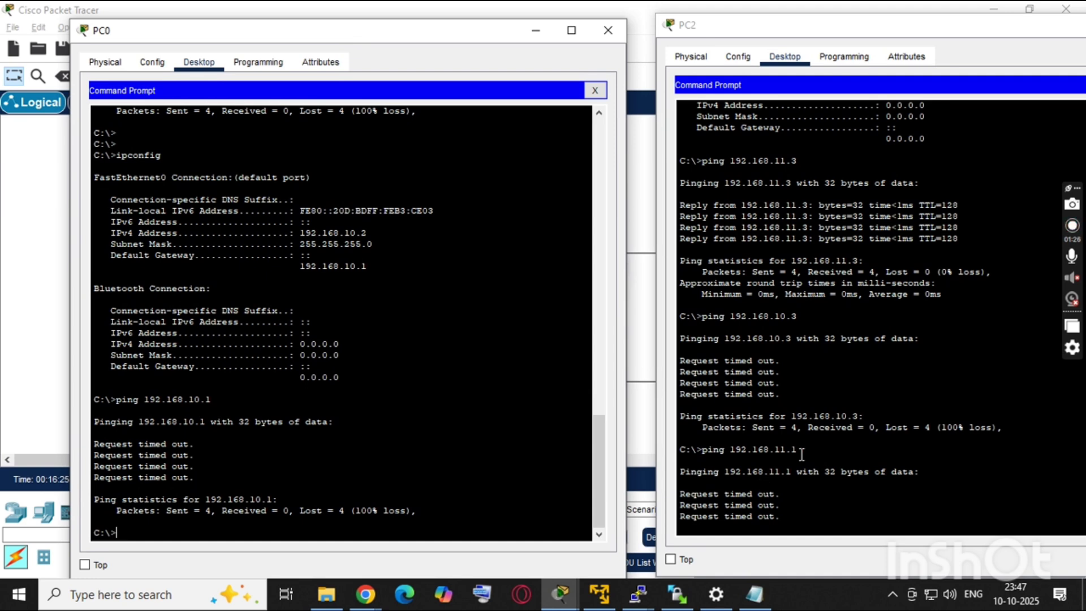
Compare the gateway ping commands and results in both PCs' command prompts and return to the topology.
left_click_drag(798, 452, 702, 456)
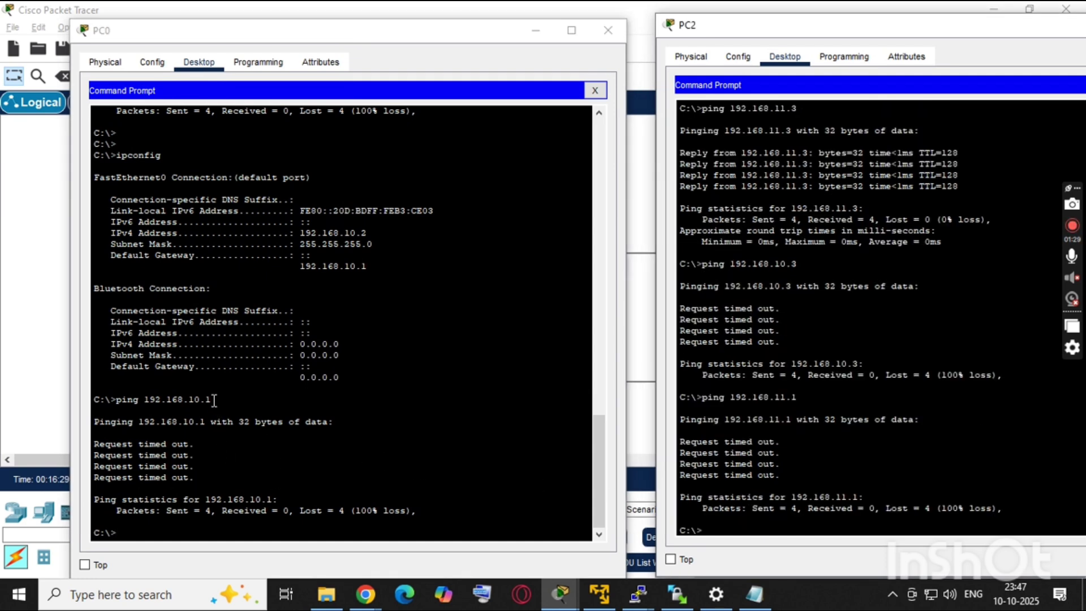
left_click_drag(215, 400, 116, 400)
left_click(157, 413)
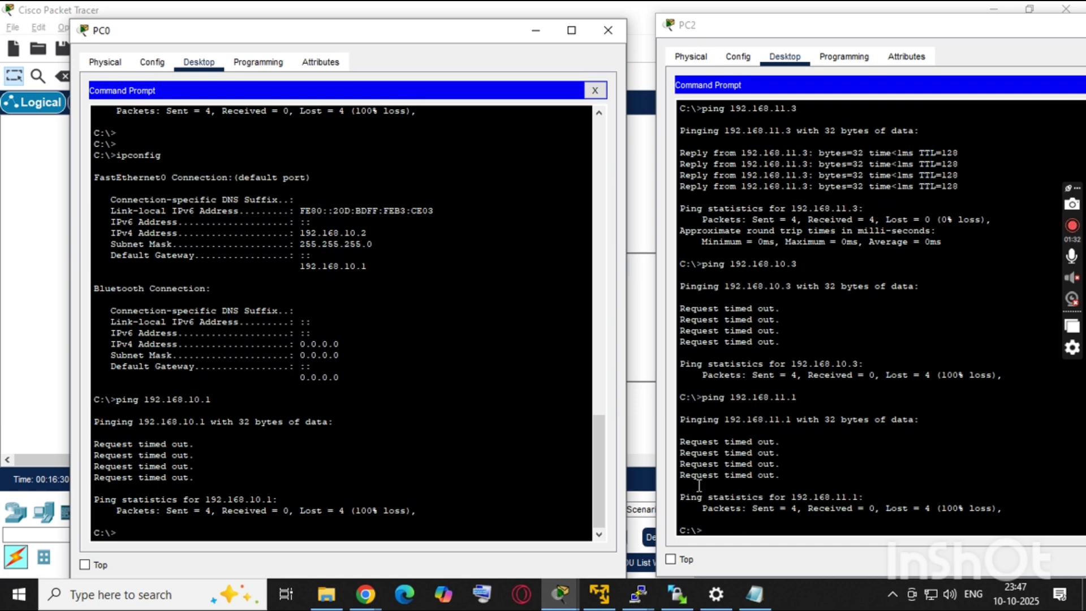
scroll(819, 436, "down", 1)
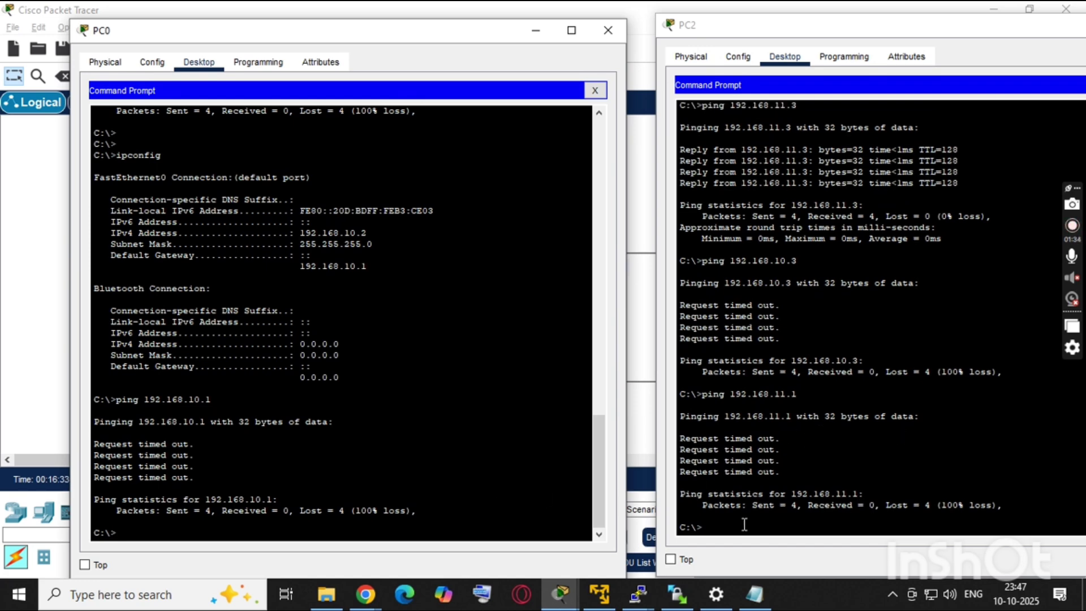
left_click(647, 332)
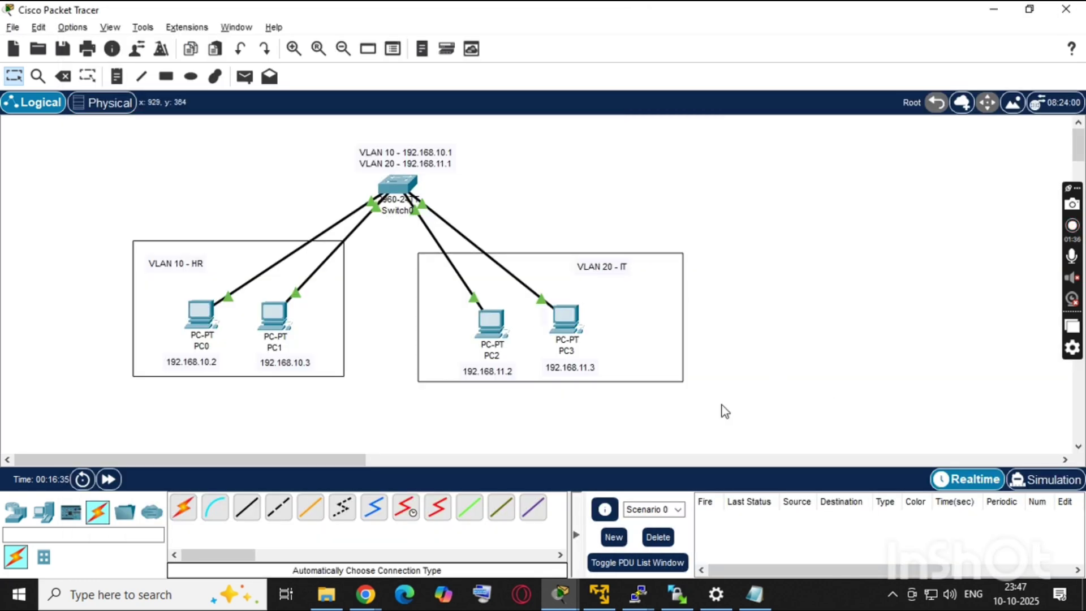
Open Switch0's command line and list all its interfaces with show ip int br.
left_click(395, 184)
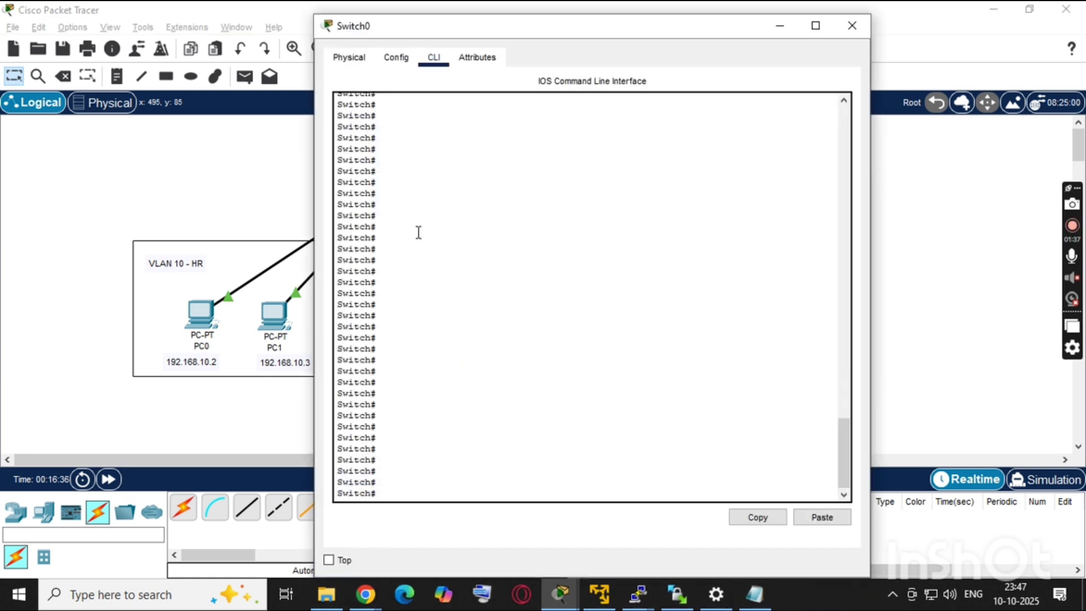
left_click(454, 329)
type("show ip i")
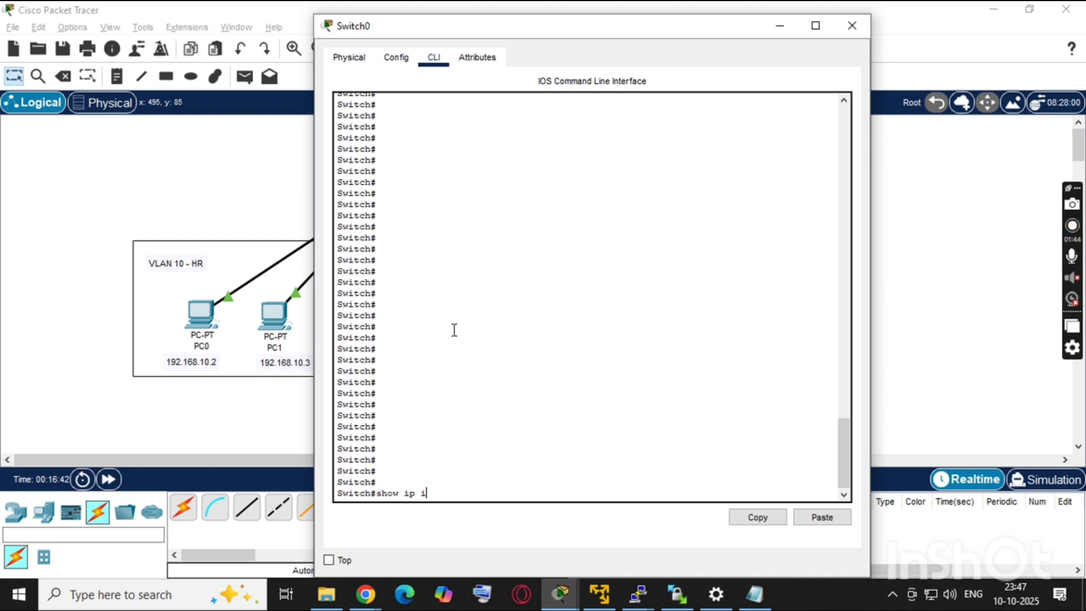
type("nt br")
key("Return")
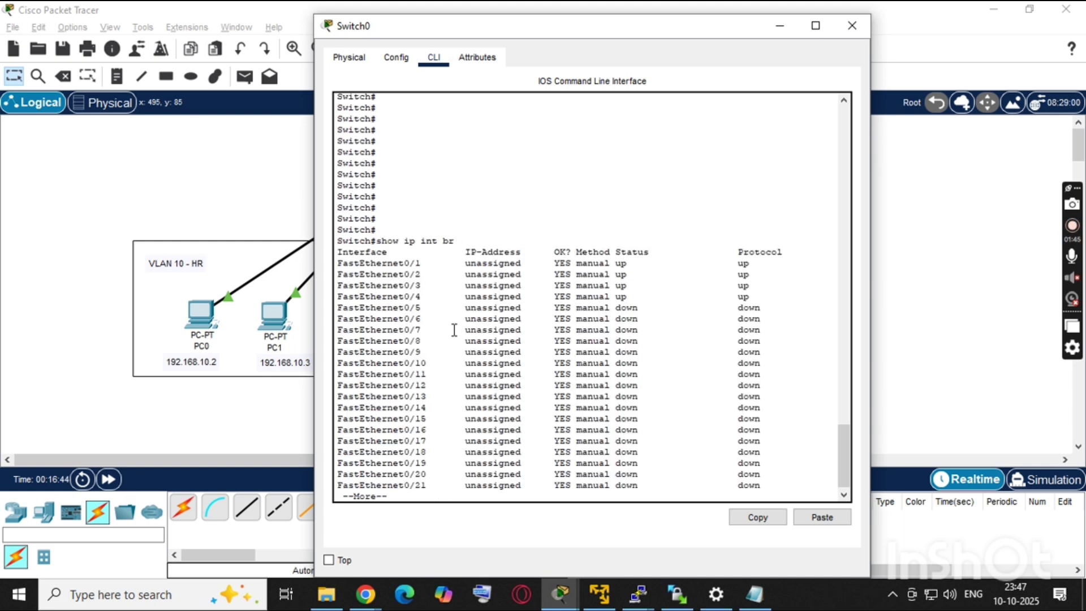
key("space")
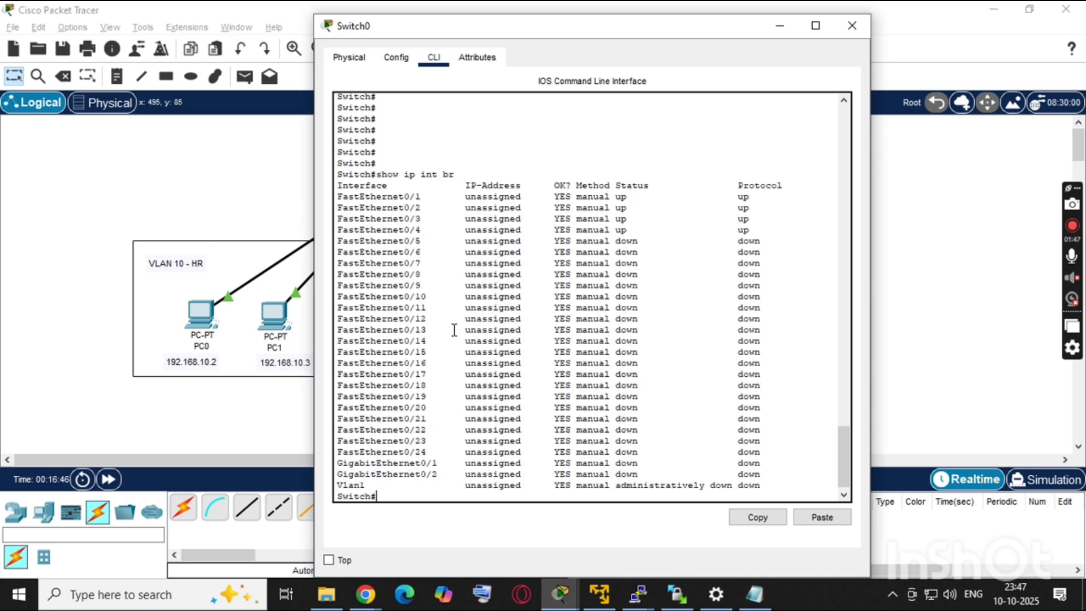
key("Return")
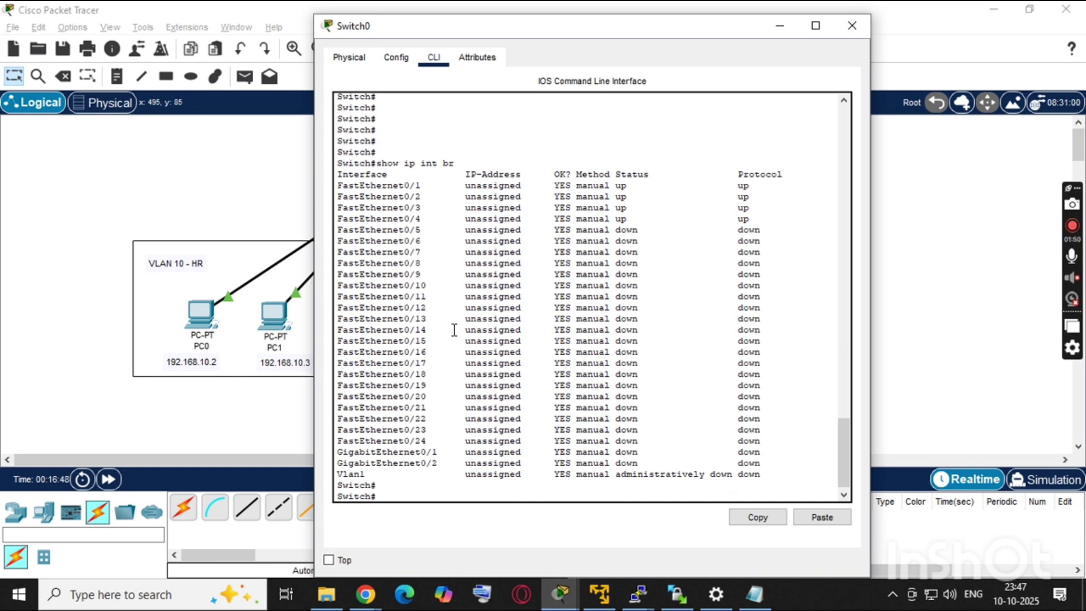
Enter global configuration mode on the switch with conf t and create the VLAN 10 interface with int vlan 10.
type("conf t")
key("Return")
type("i")
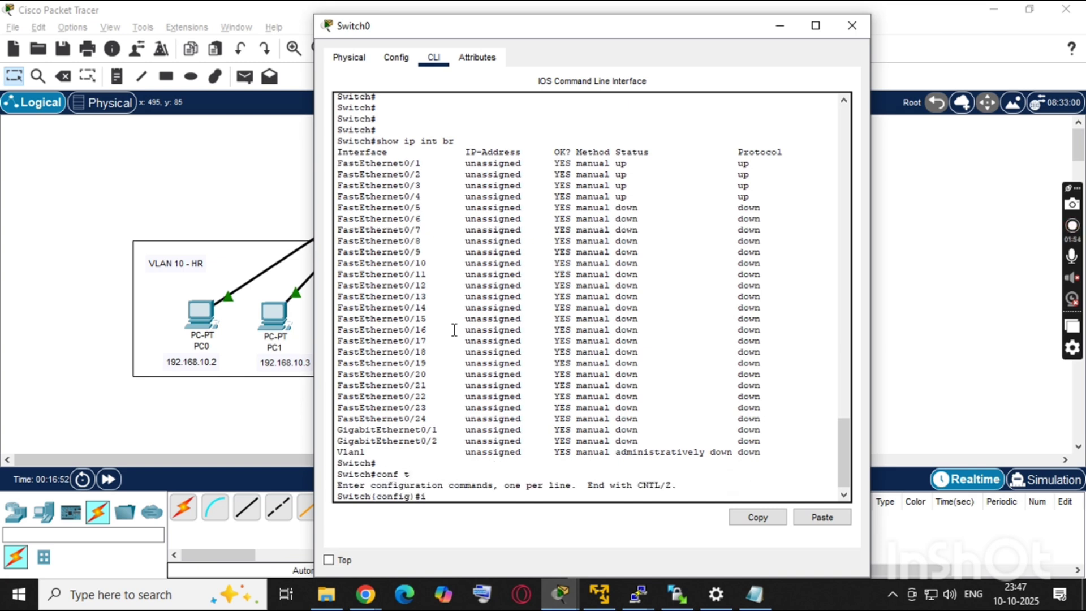
type("nt vlan")
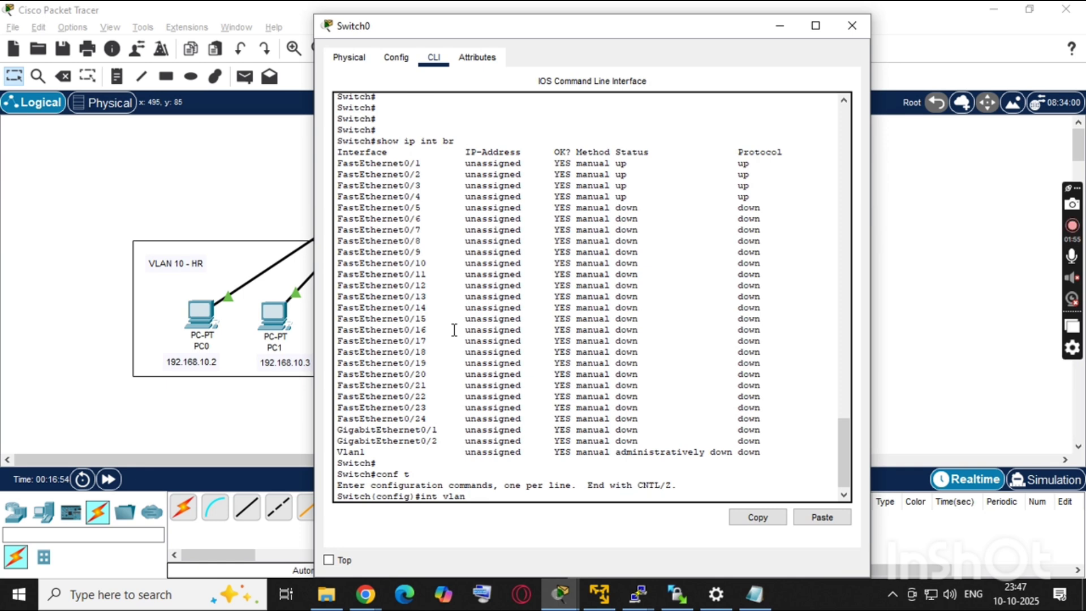
type(" 10")
key("Return")
key("Return")
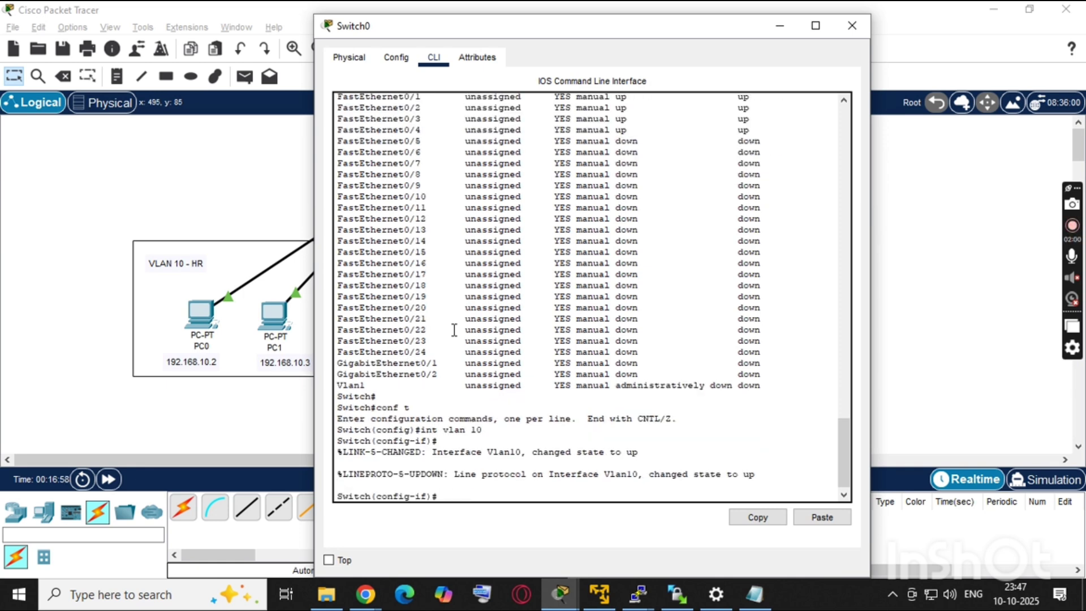
Assign IP address 192.168.10.1 with subnet mask 255.255.255.0 to the VLAN 10 interface.
type("ip addr")
key("Tab")
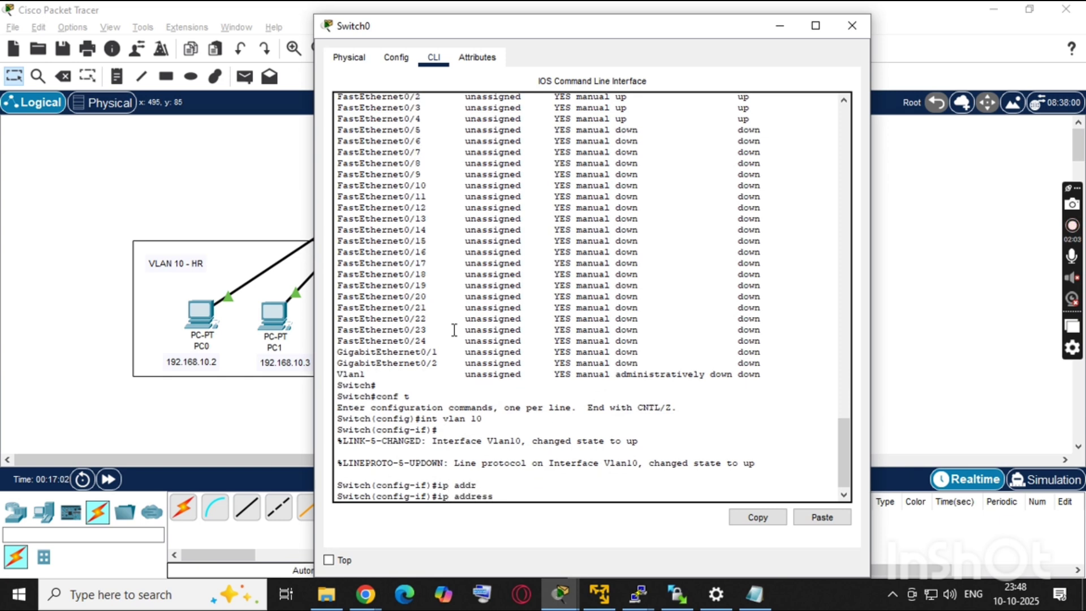
type("192.168.10.1 255.255.")
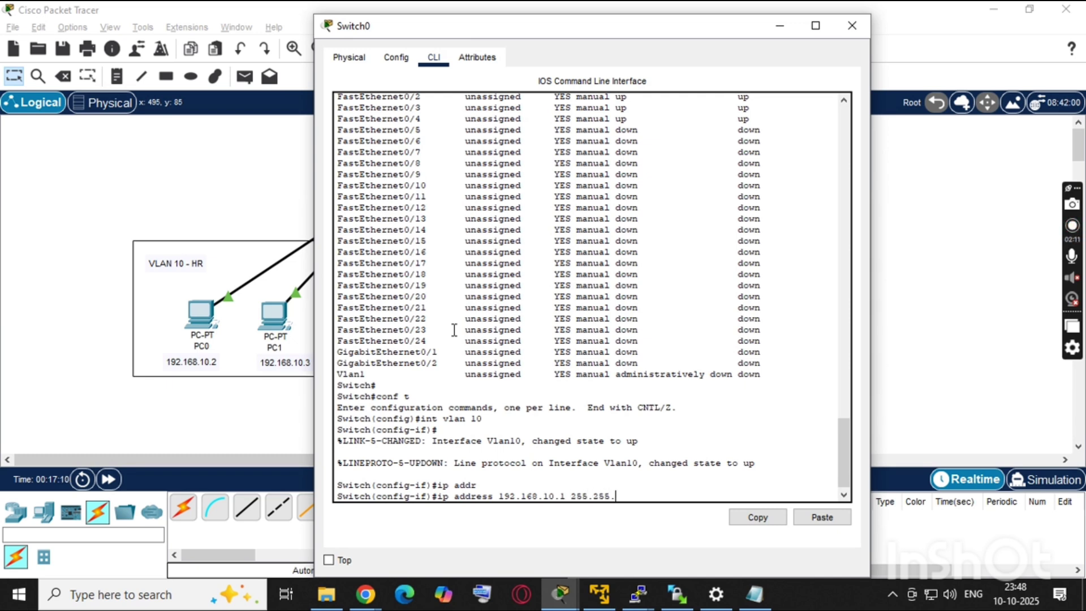
type("255.0")
key("Return")
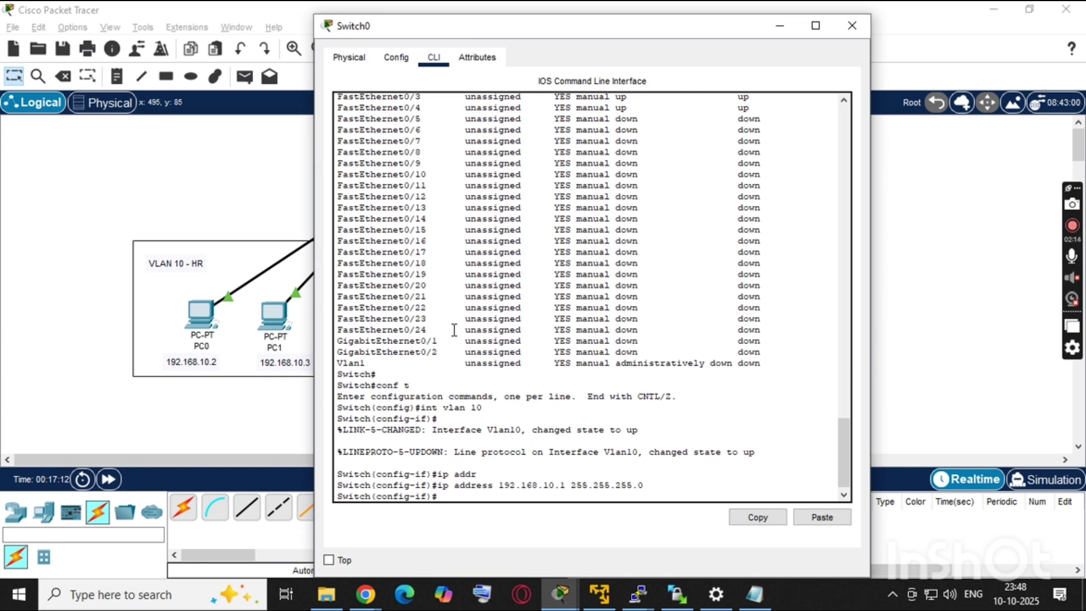
Enable the VLAN 10 interface with no shutdown and exit to global configuration mode.
type("no shu")
key("Tab")
key("Return")
type("exit")
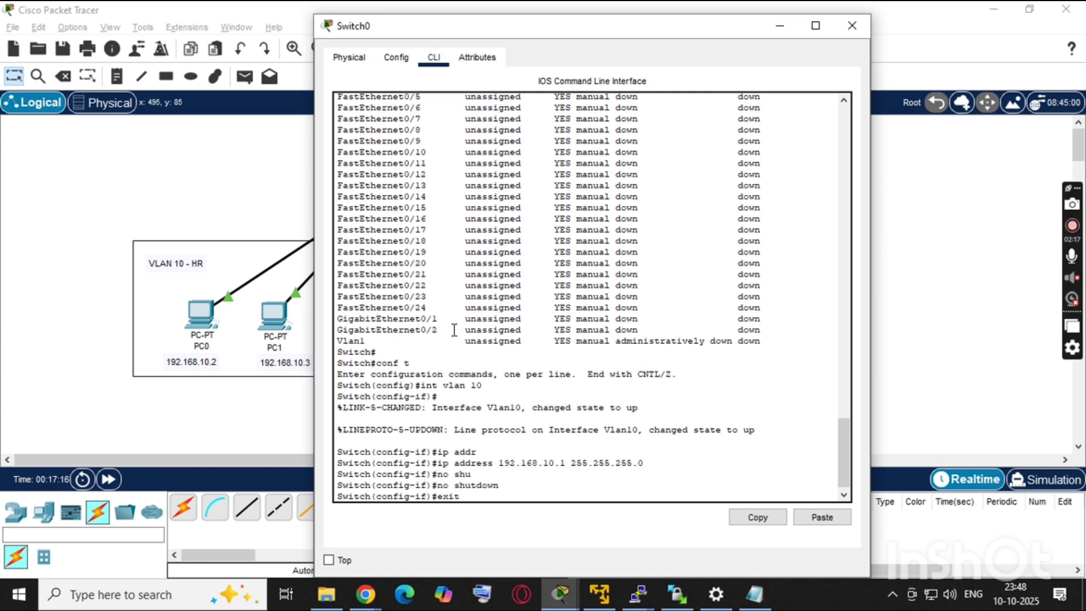
key("Return")
key("Return")
key("Return")
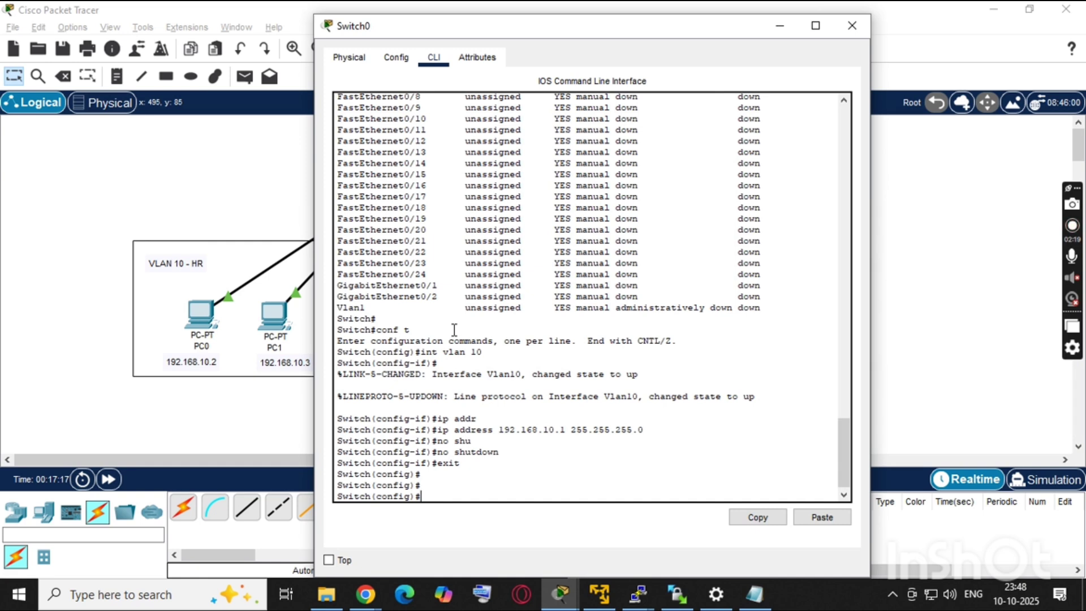
Create the VLAN 20 interface from global configuration mode with int vlan 20.
type("int vla``")
key("Tab")
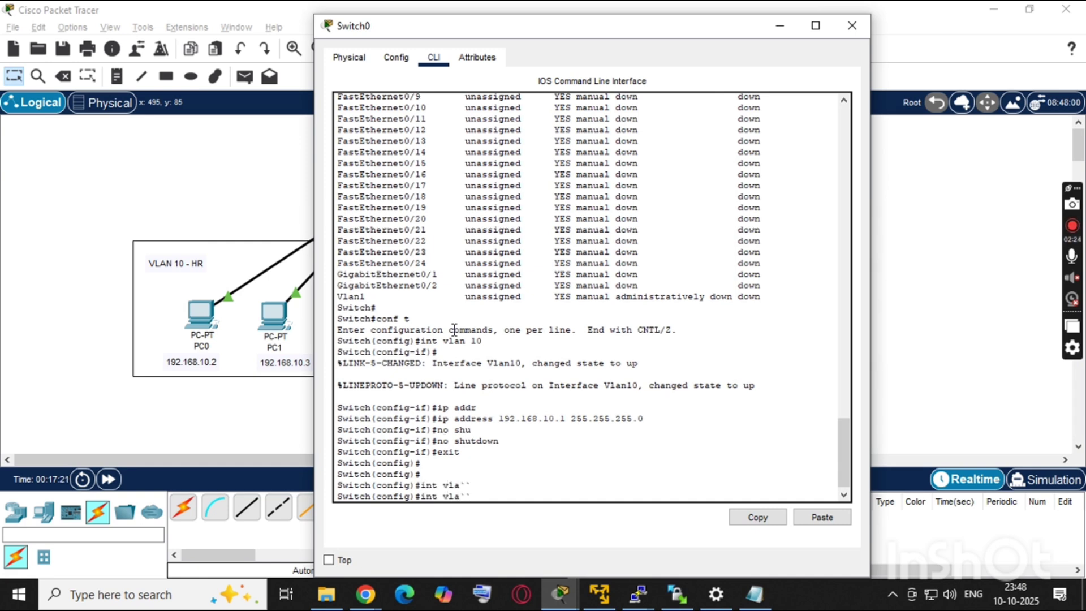
key("Tab")
type("20")
key("Return")
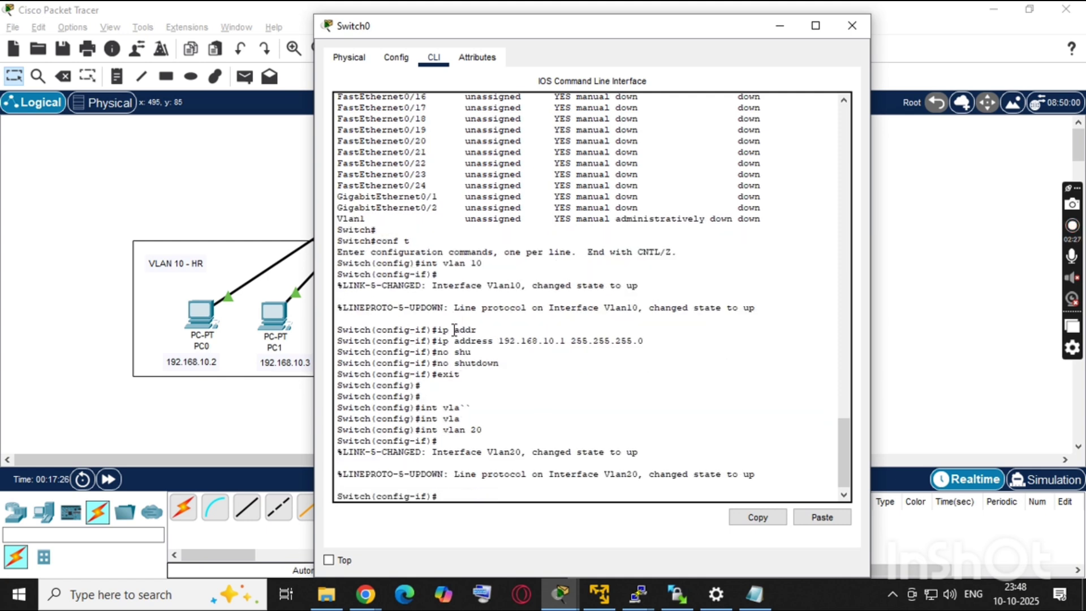
Assign IP address 192.168.11.1 with subnet mask 255.255.255.0 to the VLAN 20 interface.
type("ip add 192.168.10")
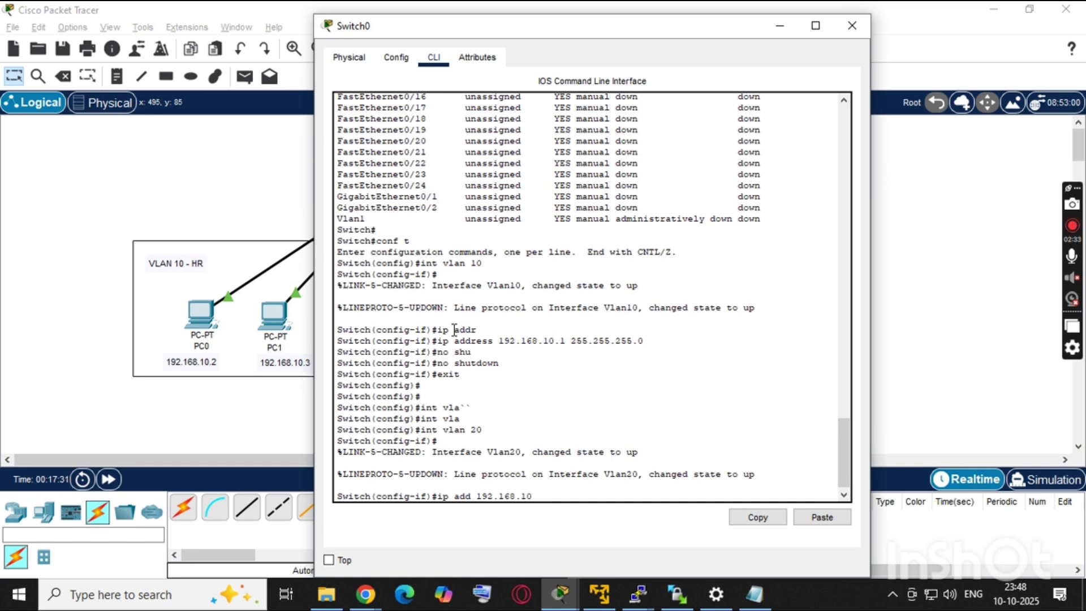
key("BackSpace")
type("1.1 255.255.255.")
key("BackSpace")
type("5.0")
key("Return")
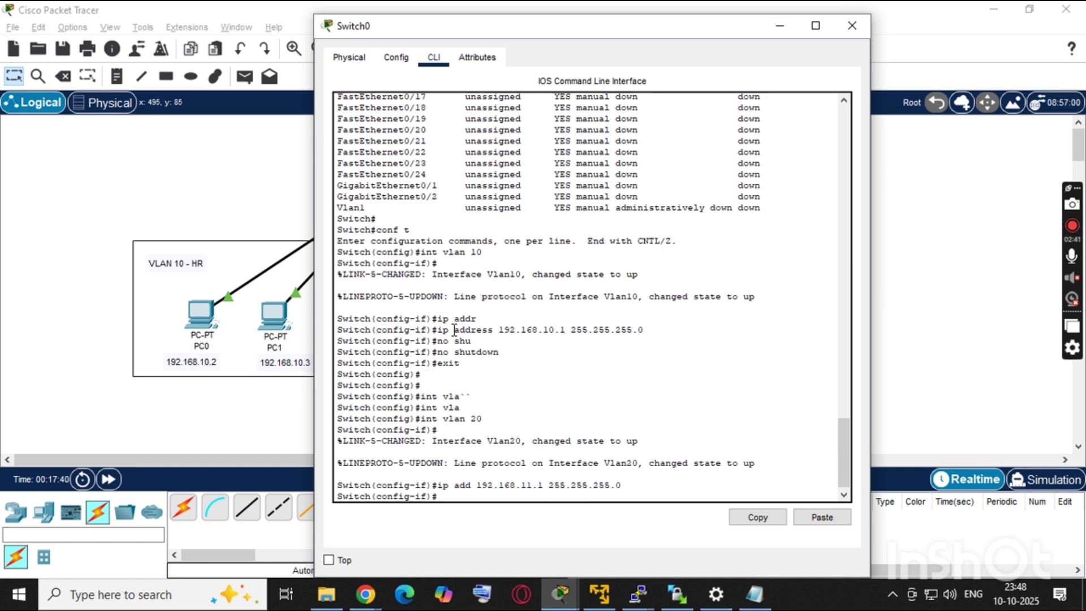
Enable the VLAN 20 interface with no shutdown and exit to global configuration mode.
type("no shut")
key("Tab")
key("Return")
type("exi")
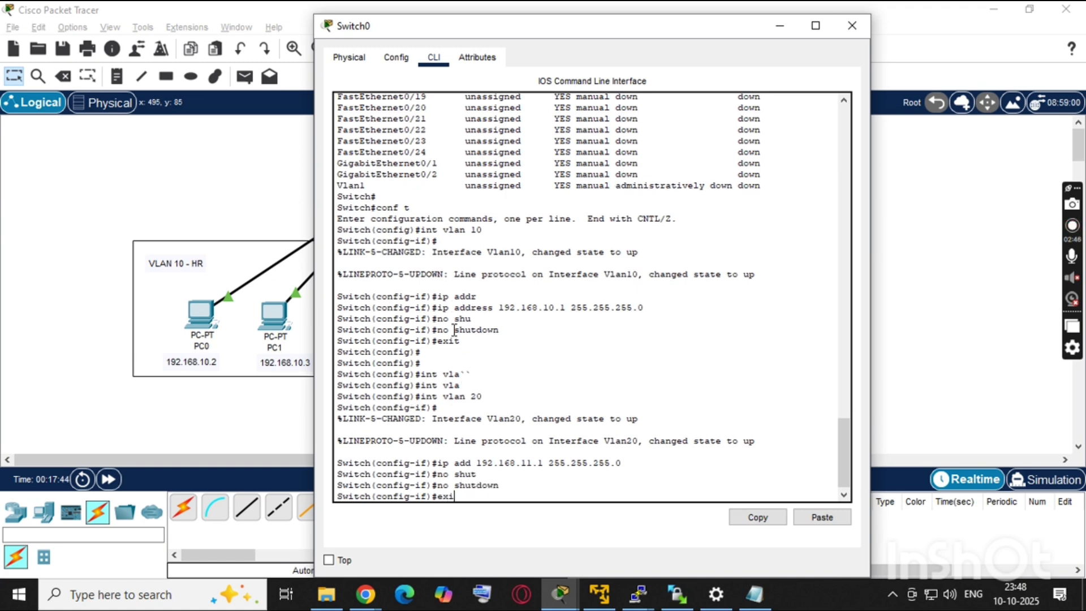
type("t")
key("Return")
key("Return")
Exit global configuration mode and save the switch configuration with write memory.
type("exit")
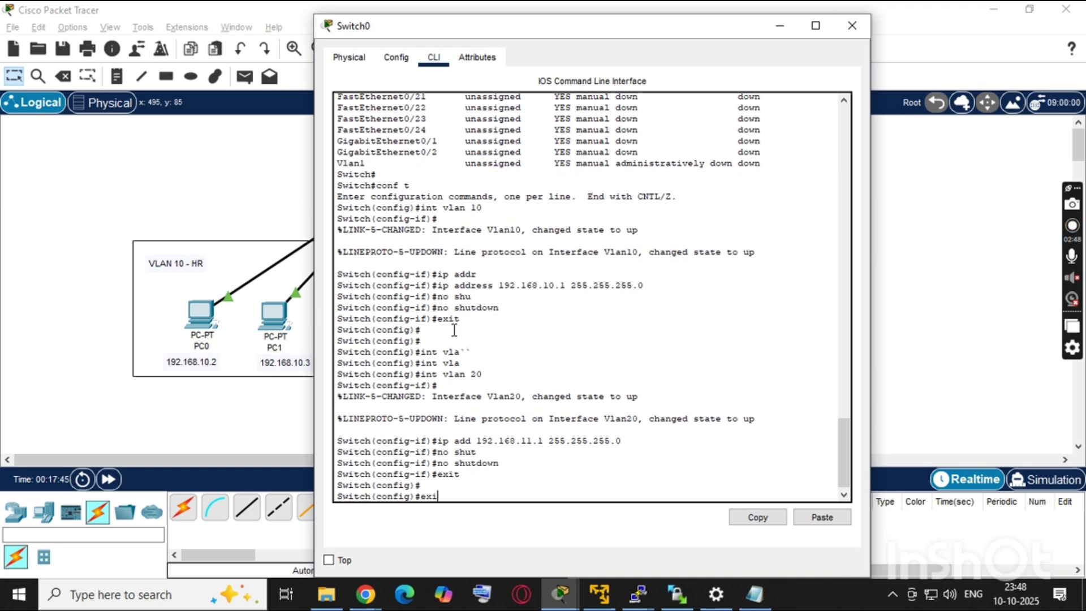
key("Return")
key("Return")
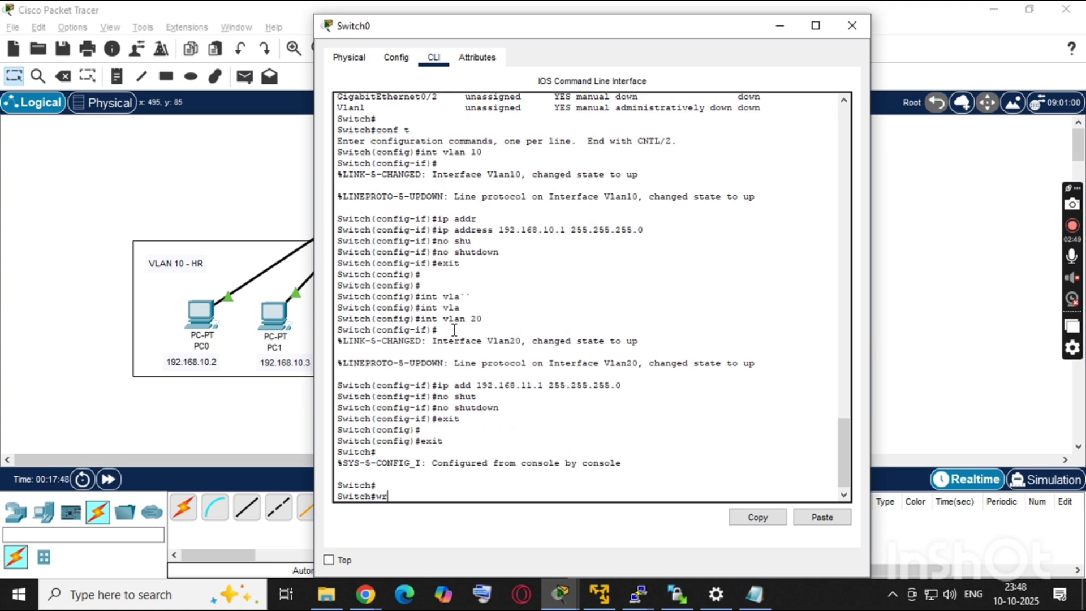
type("wr")
key("Tab")
type("mem")
key("Tab")
key("Return")
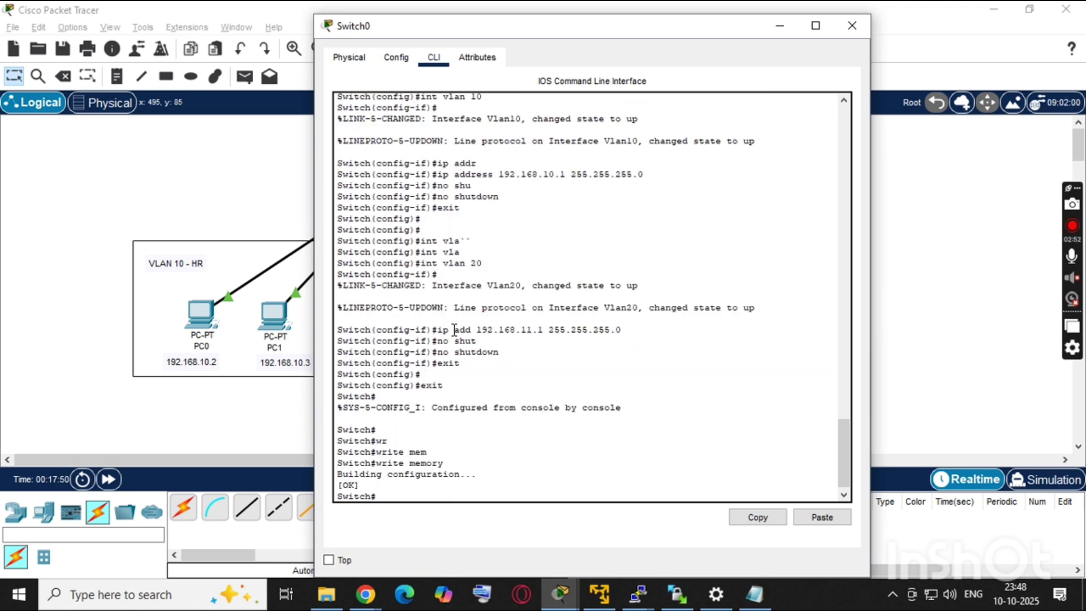
key("Return")
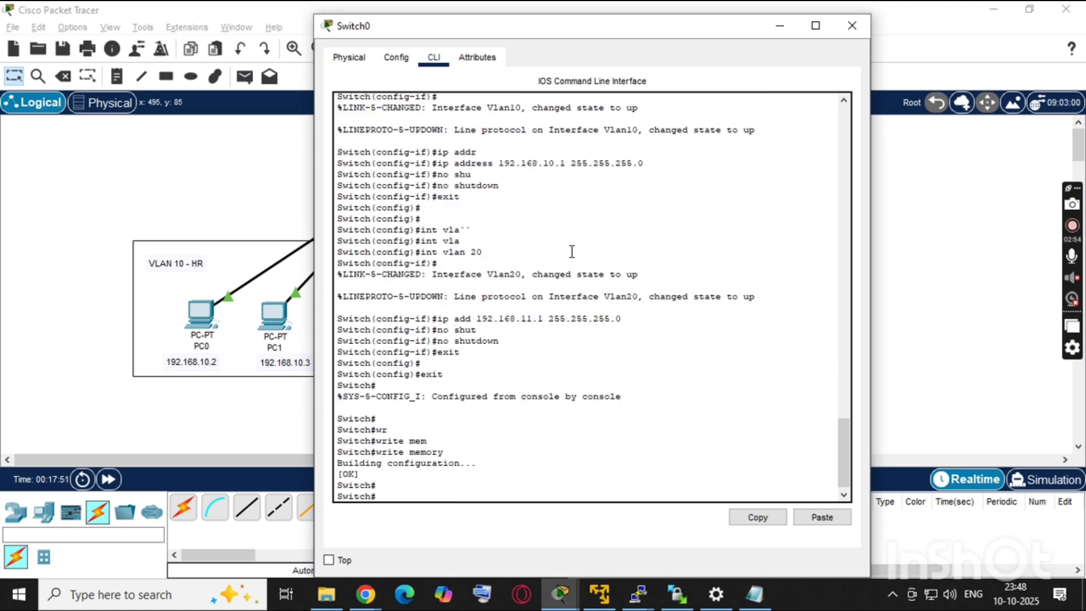
Review the commands entered for the VLAN 10 and VLAN 20 interfaces in the switch's command history.
scroll(486, 421, "up", 1)
scroll(616, 419, "down", 2)
scroll(592, 402, "up", 2)
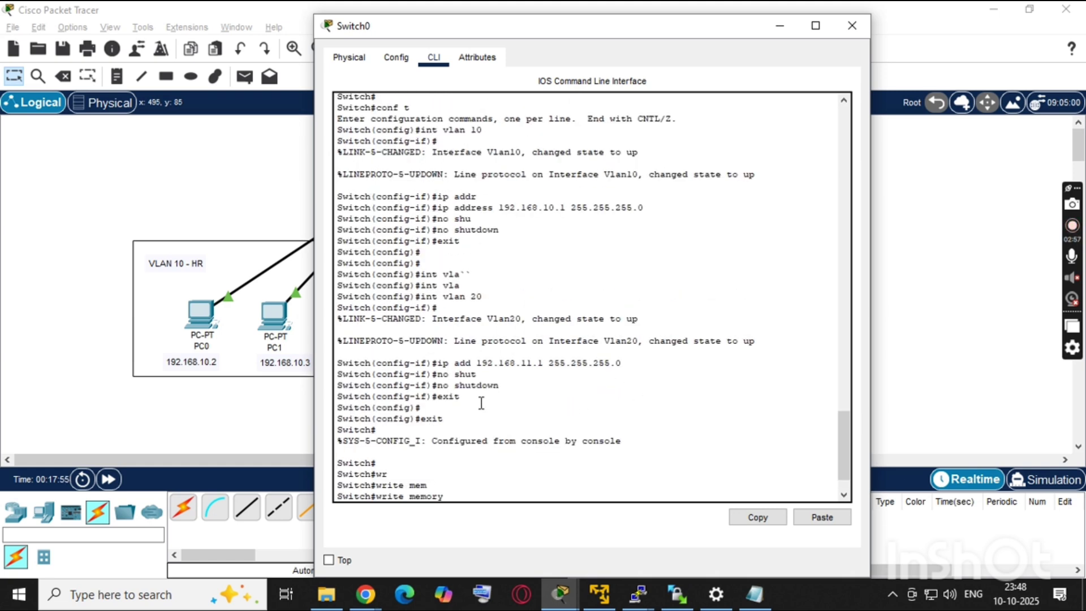
left_click_drag(482, 405, 335, 293)
left_click_drag(531, 242, 339, 129)
left_click(455, 239)
List the switch interfaces with show ip int br, check the Vlan10 and Vlan20 entries, and close Switch0's window.
key("Return")
key("Return")
type("show")
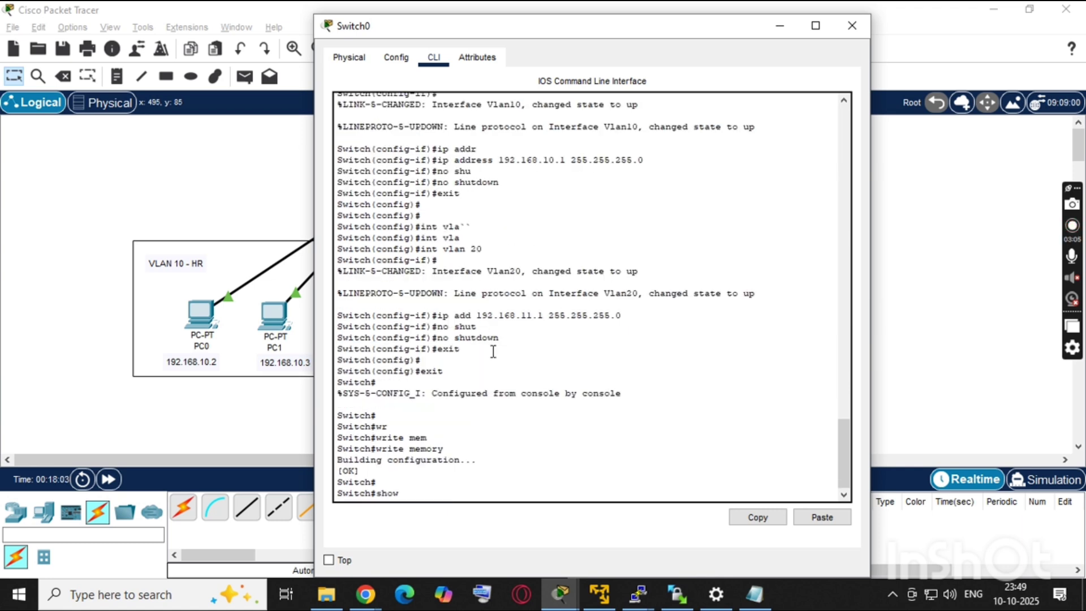
type(" ip int br")
key("Return")
key("space")
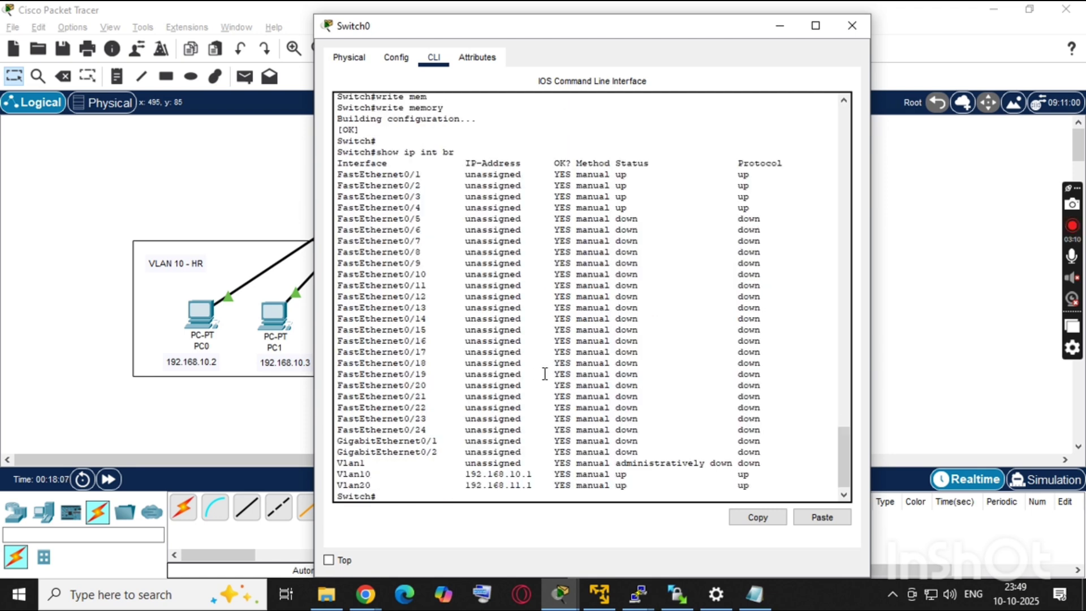
left_click_drag(757, 488, 310, 477)
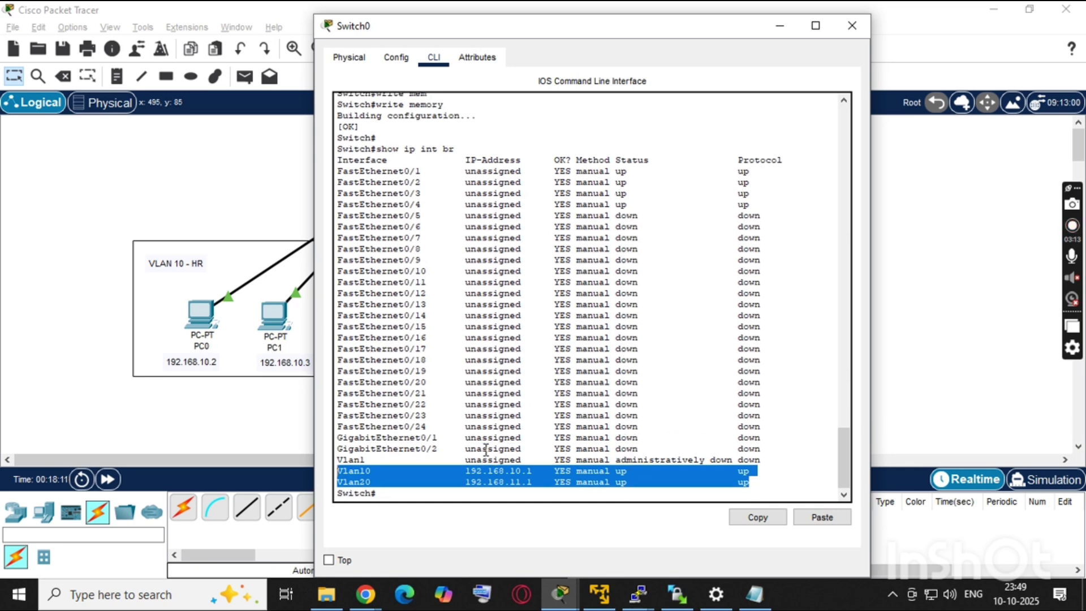
left_click(703, 463)
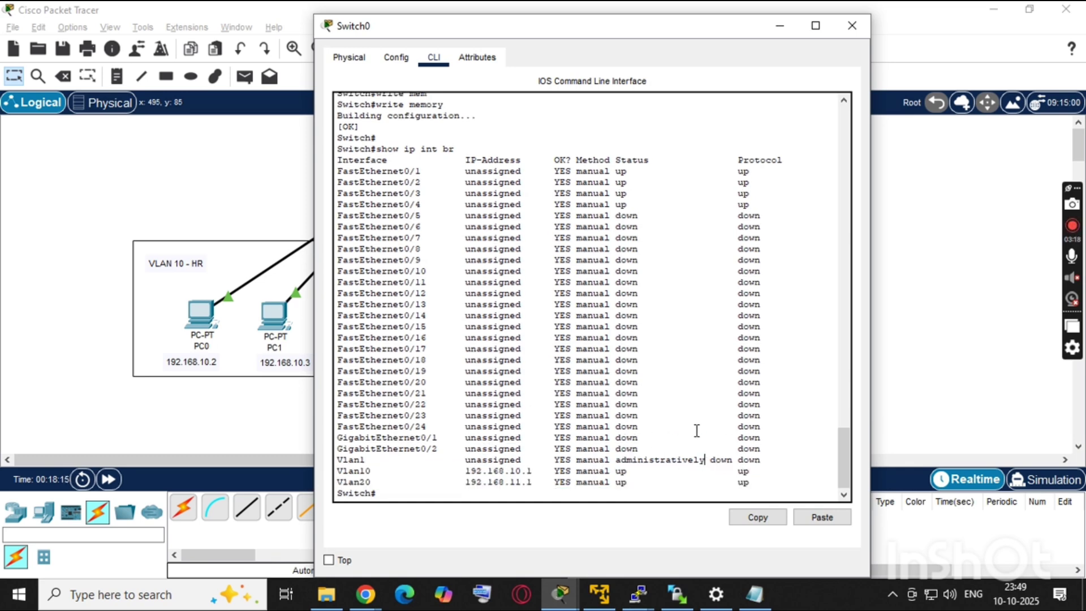
left_click(853, 25)
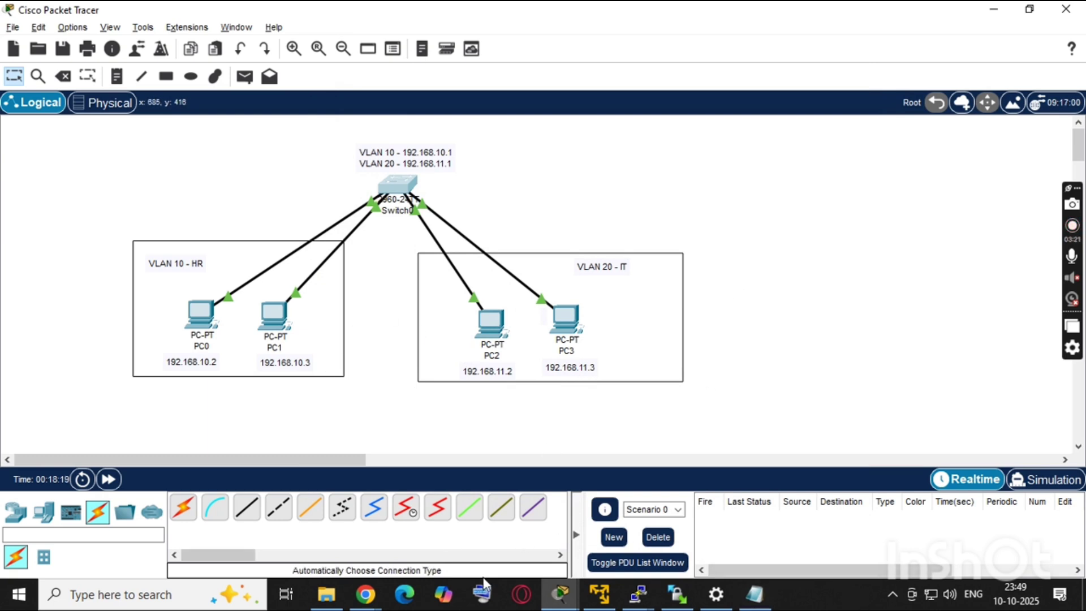
Ping the VLAN 10 gateway 192.168.10.1 again from PC0's command prompt.
mouse_move(561, 594)
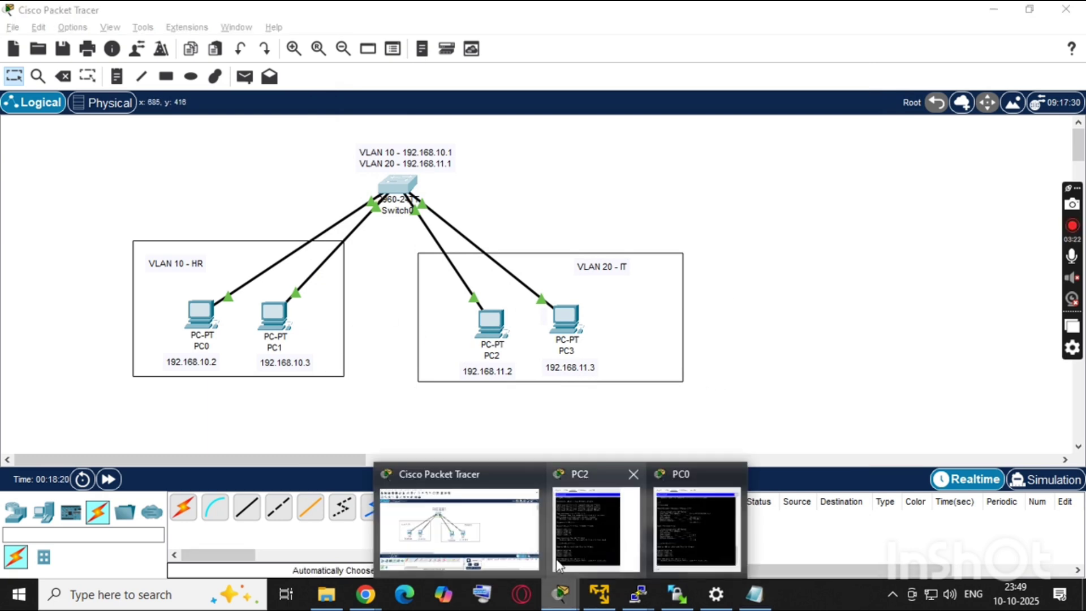
left_click(715, 513)
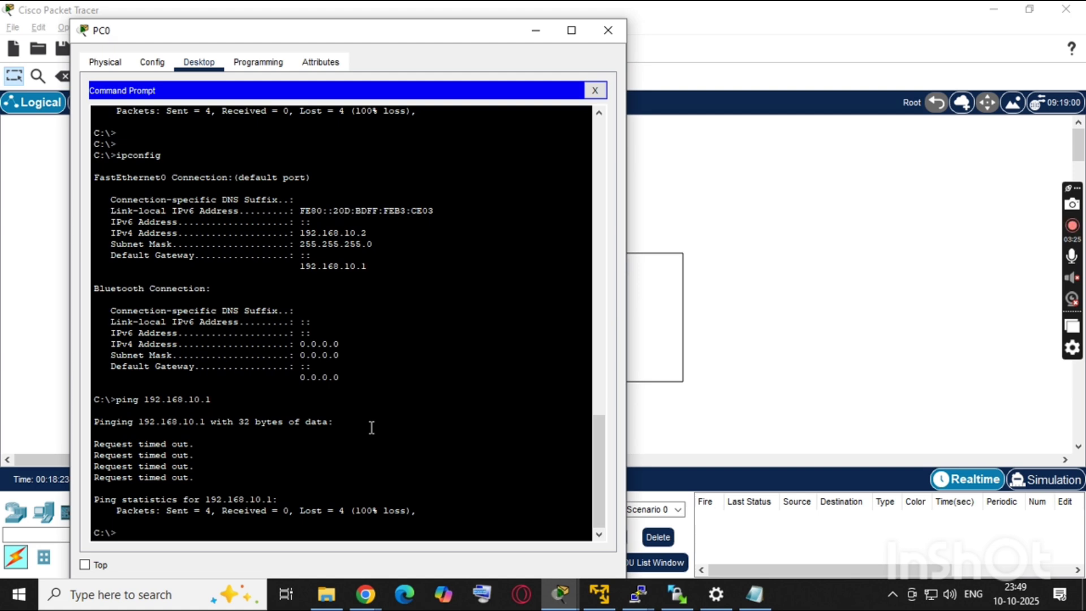
key("Up")
key("Return")
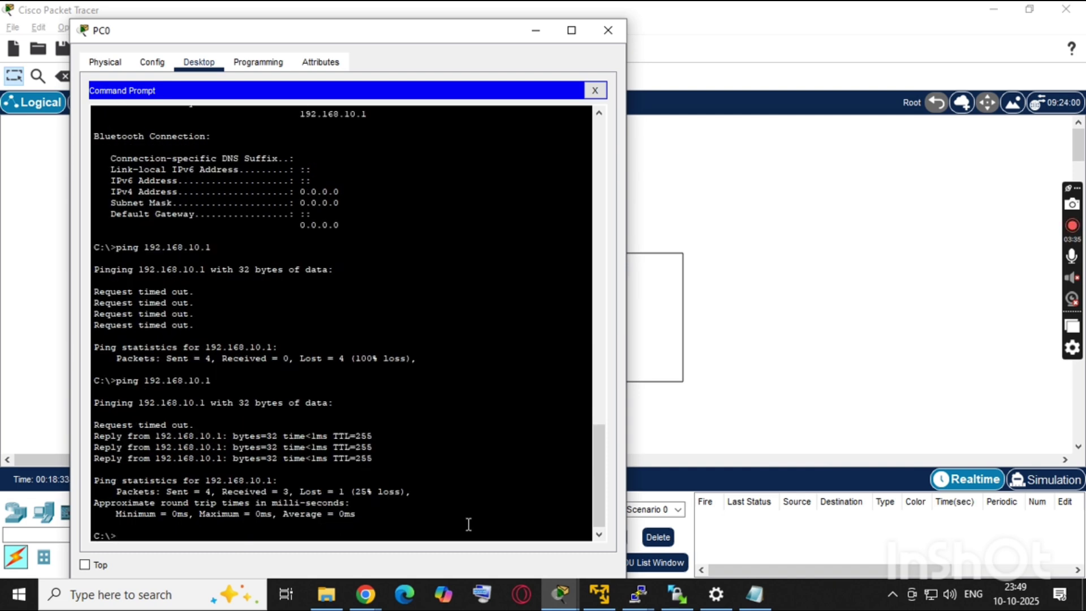
Ping the VLAN 20 gateway 192.168.11.1 again from PC2's command prompt.
mouse_move(560, 594)
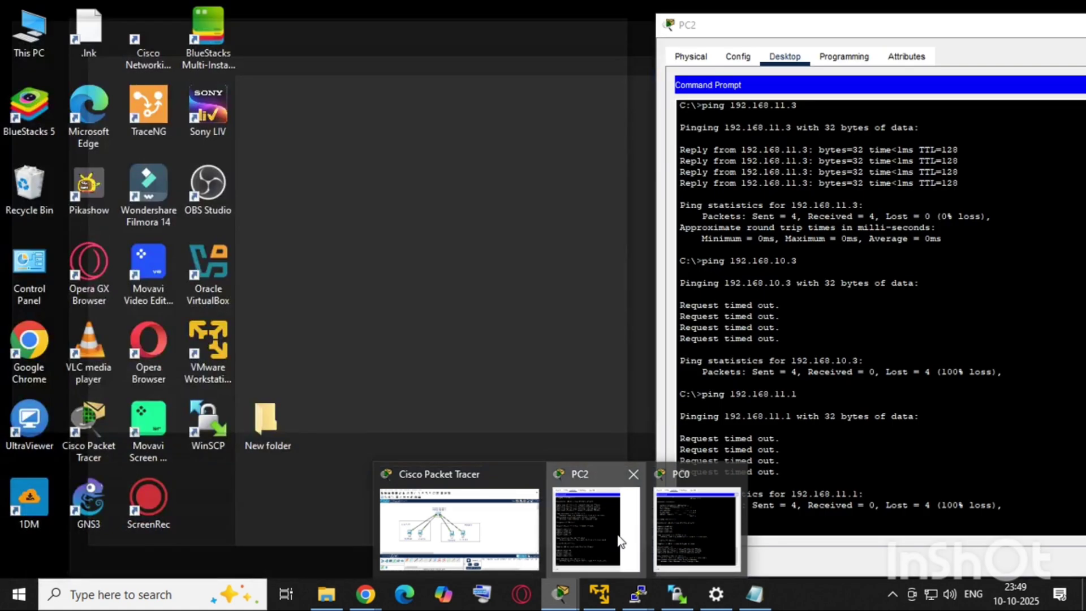
left_click(620, 540)
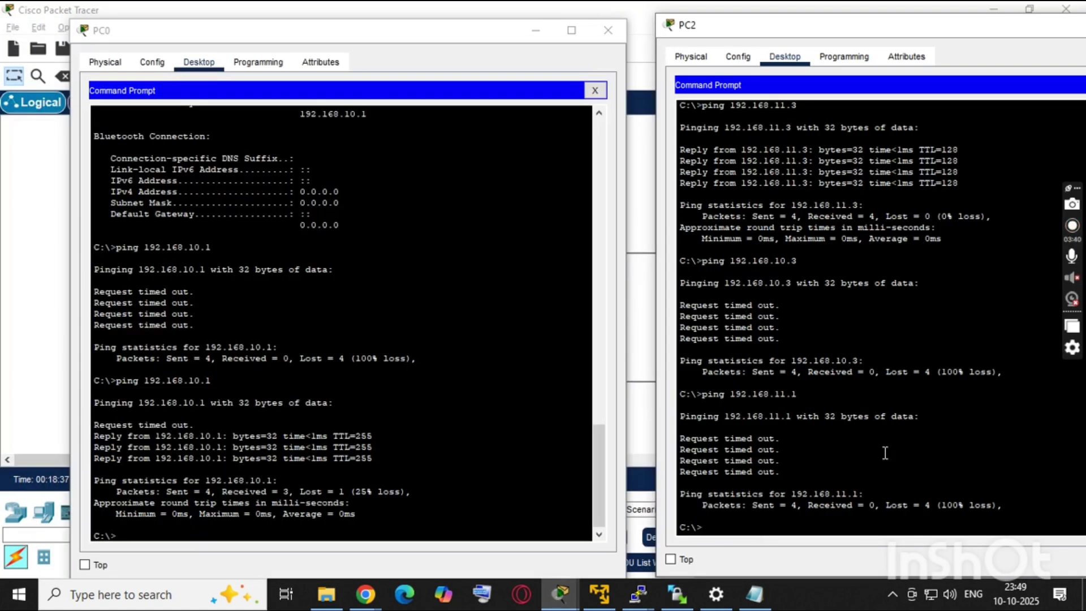
key("Up")
key("Return")
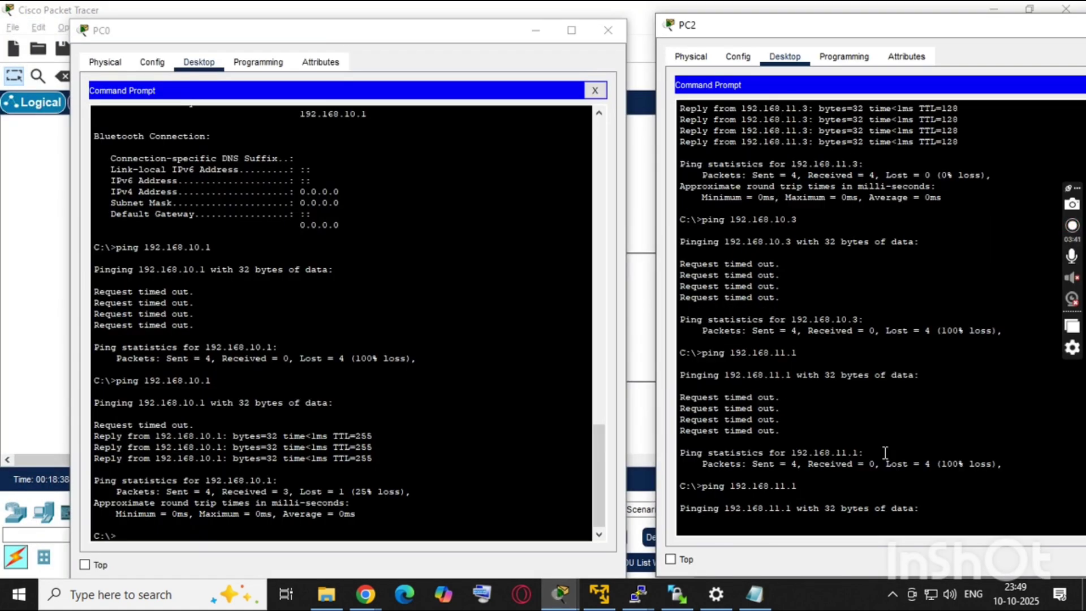